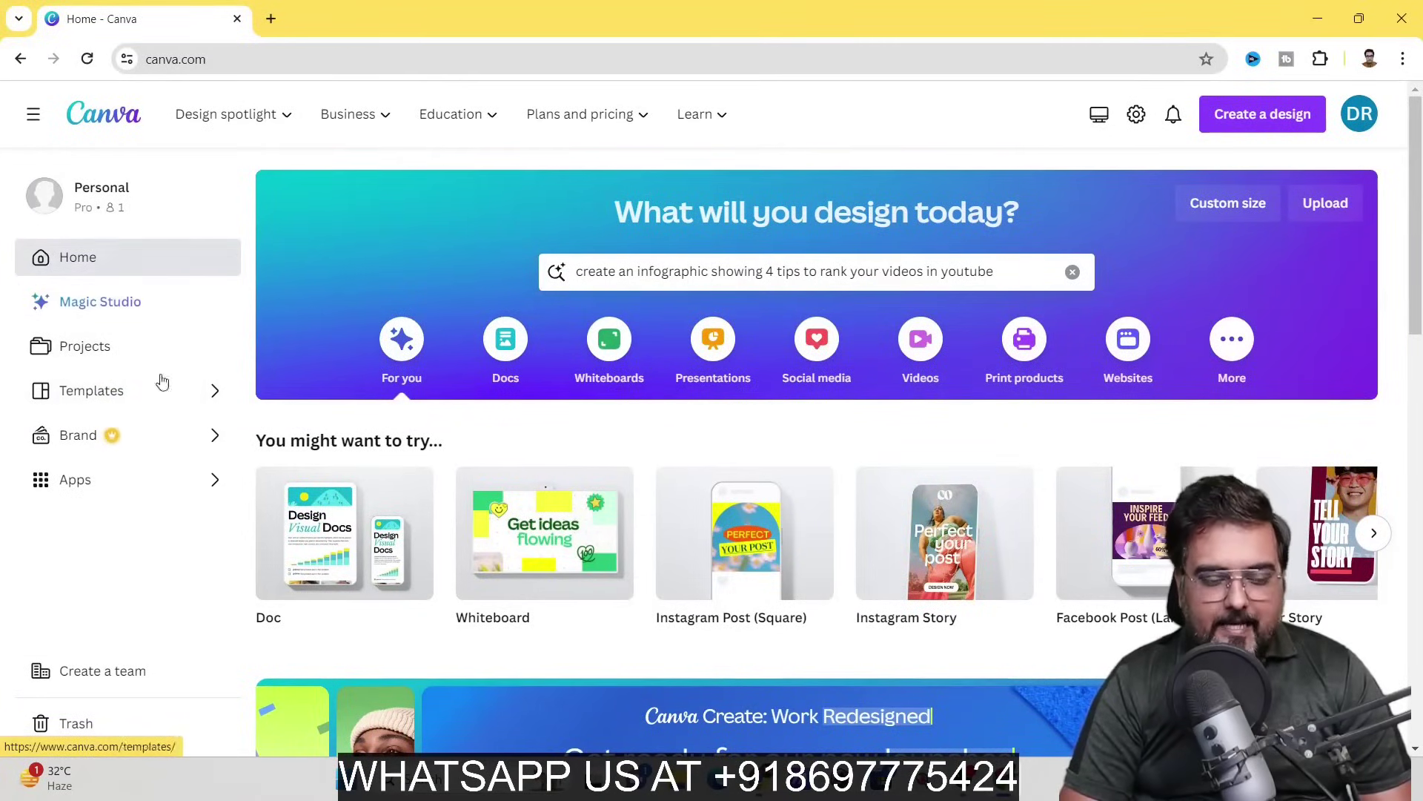
# Open Magic Studio and look through its AI tools, from Magic Design and Magic Write to Magic Edit, Magic Grab and Magic Expand.
pyautogui.click(121, 301)
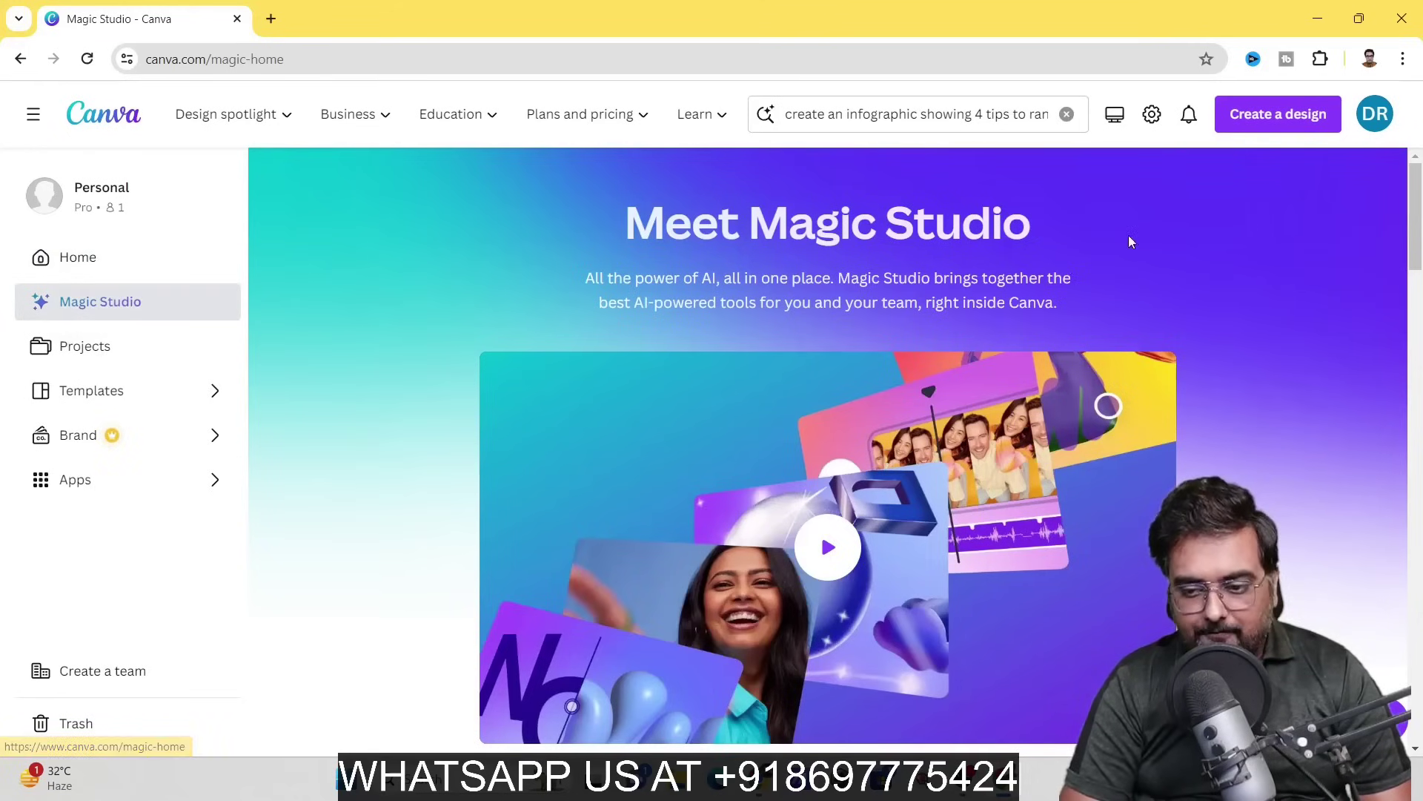
pyautogui.moveTo(1416, 226); pyautogui.dragTo(1417, 324)
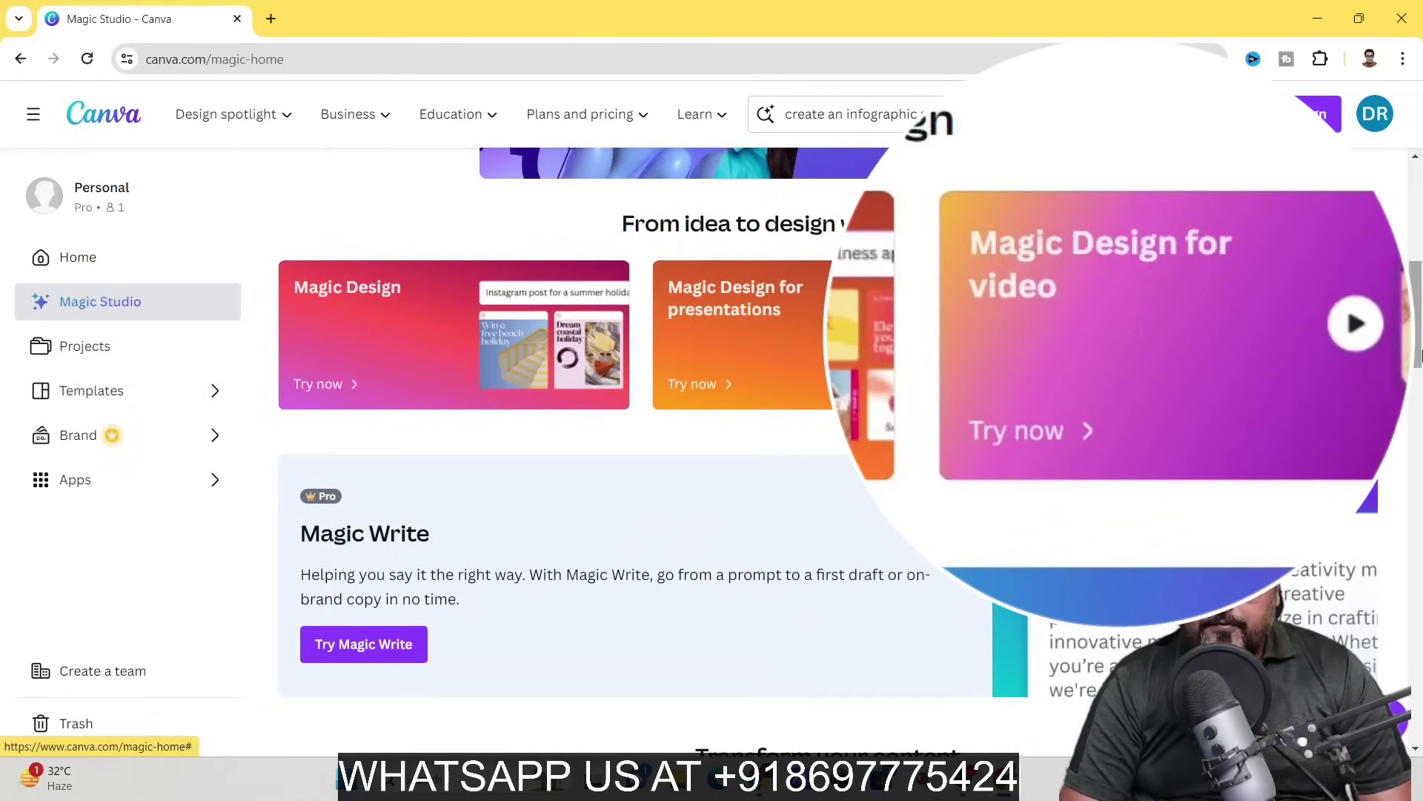
pyautogui.scroll(-4, 639, 313)
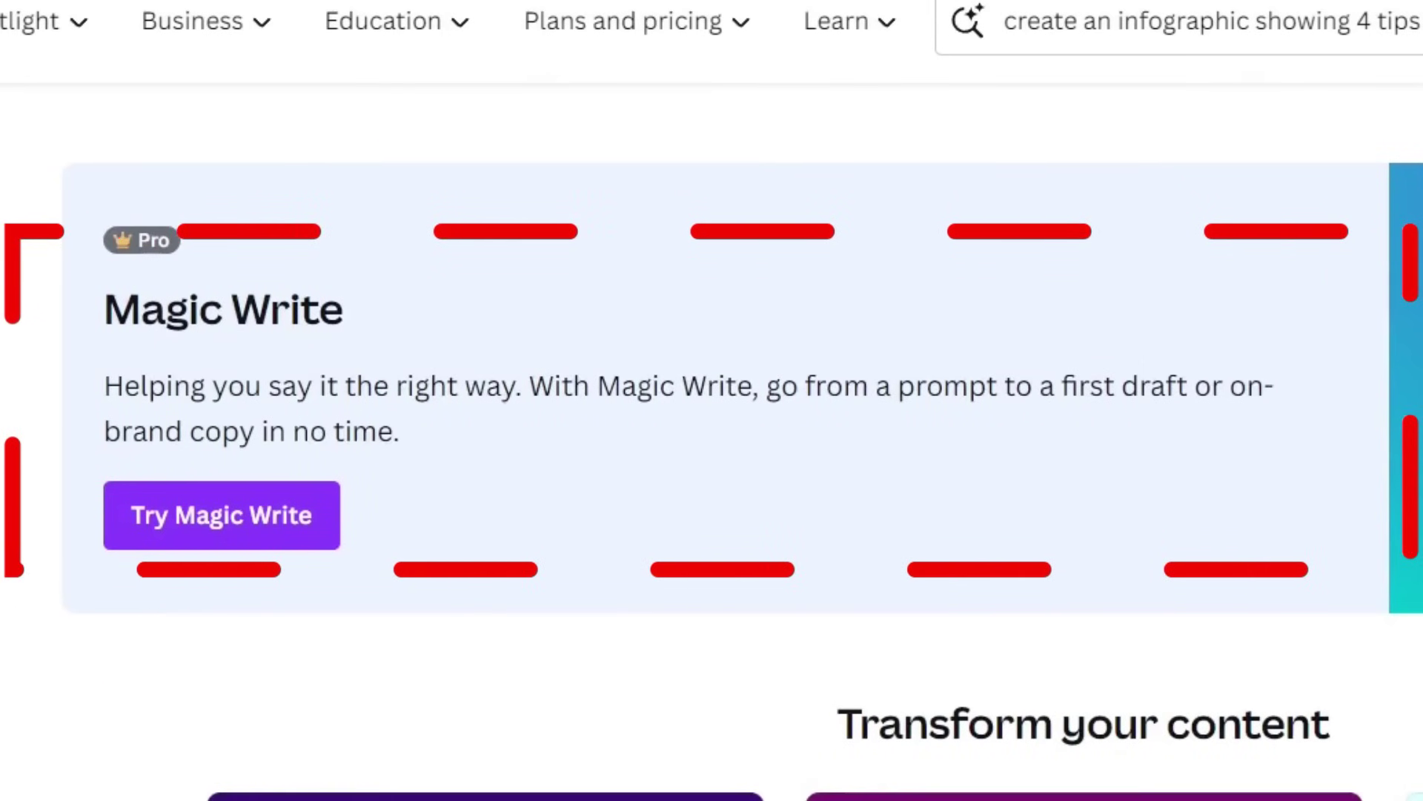
pyautogui.scroll(-3, 458, 590)
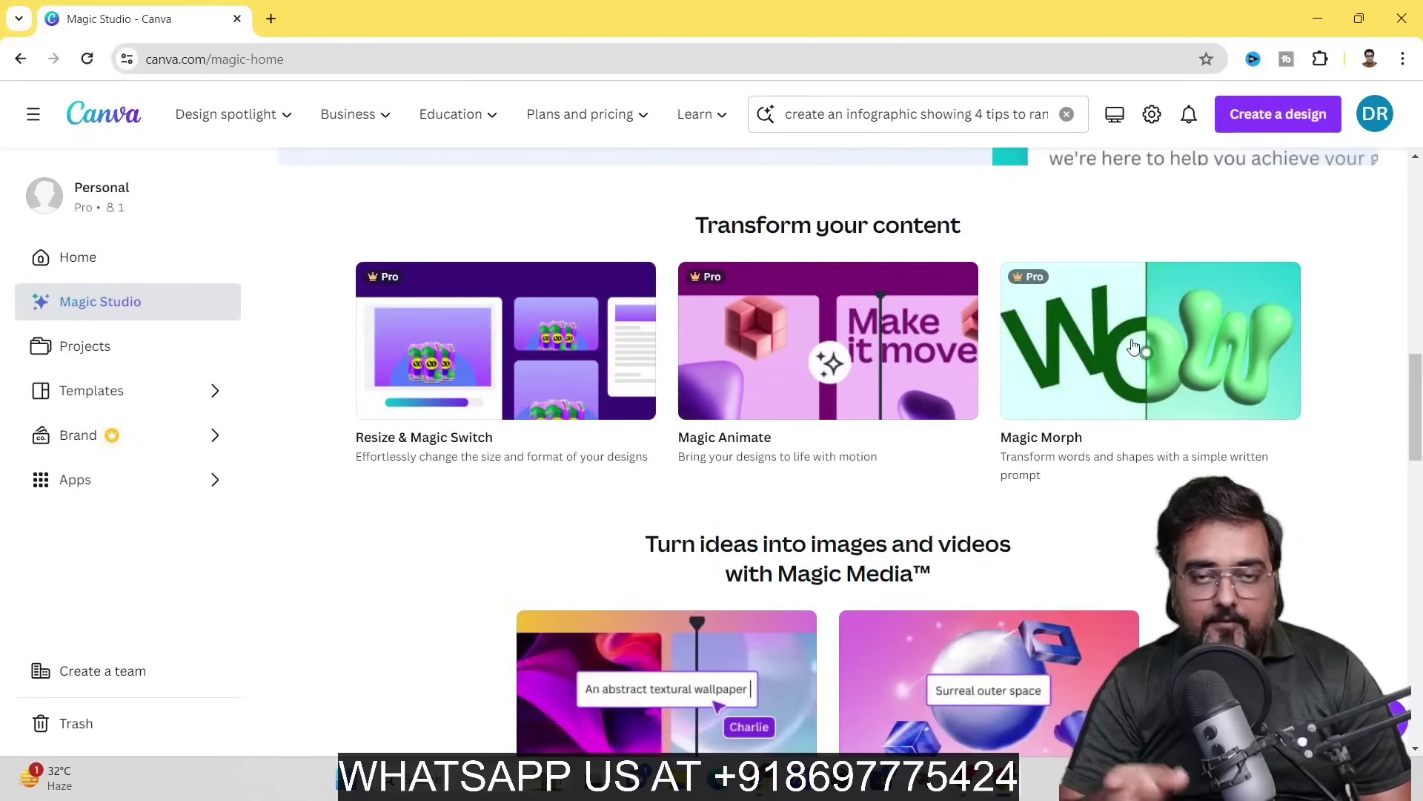
pyautogui.moveTo(1418, 359); pyautogui.dragTo(1418, 416)
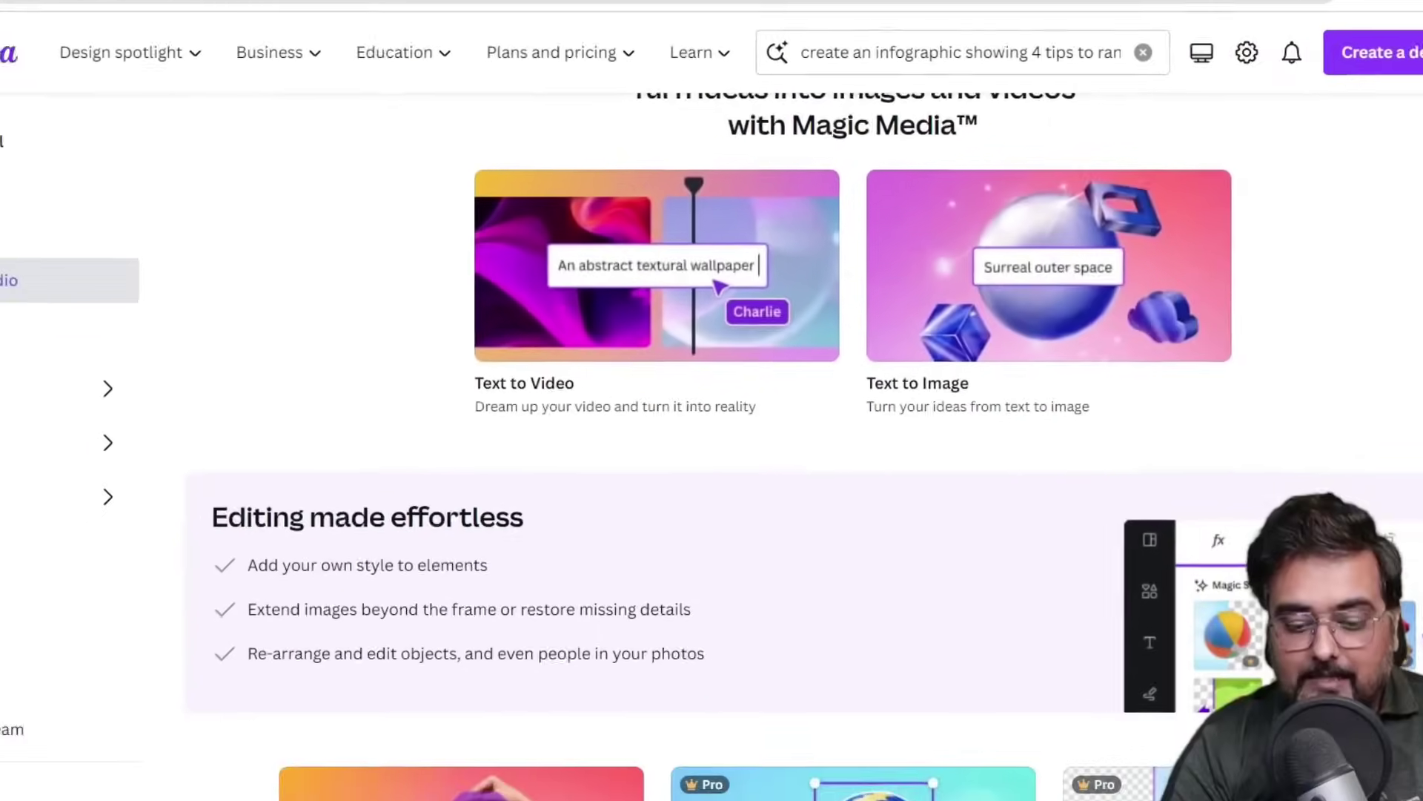
pyautogui.moveTo(1416, 504); pyautogui.dragTo(1416, 601)
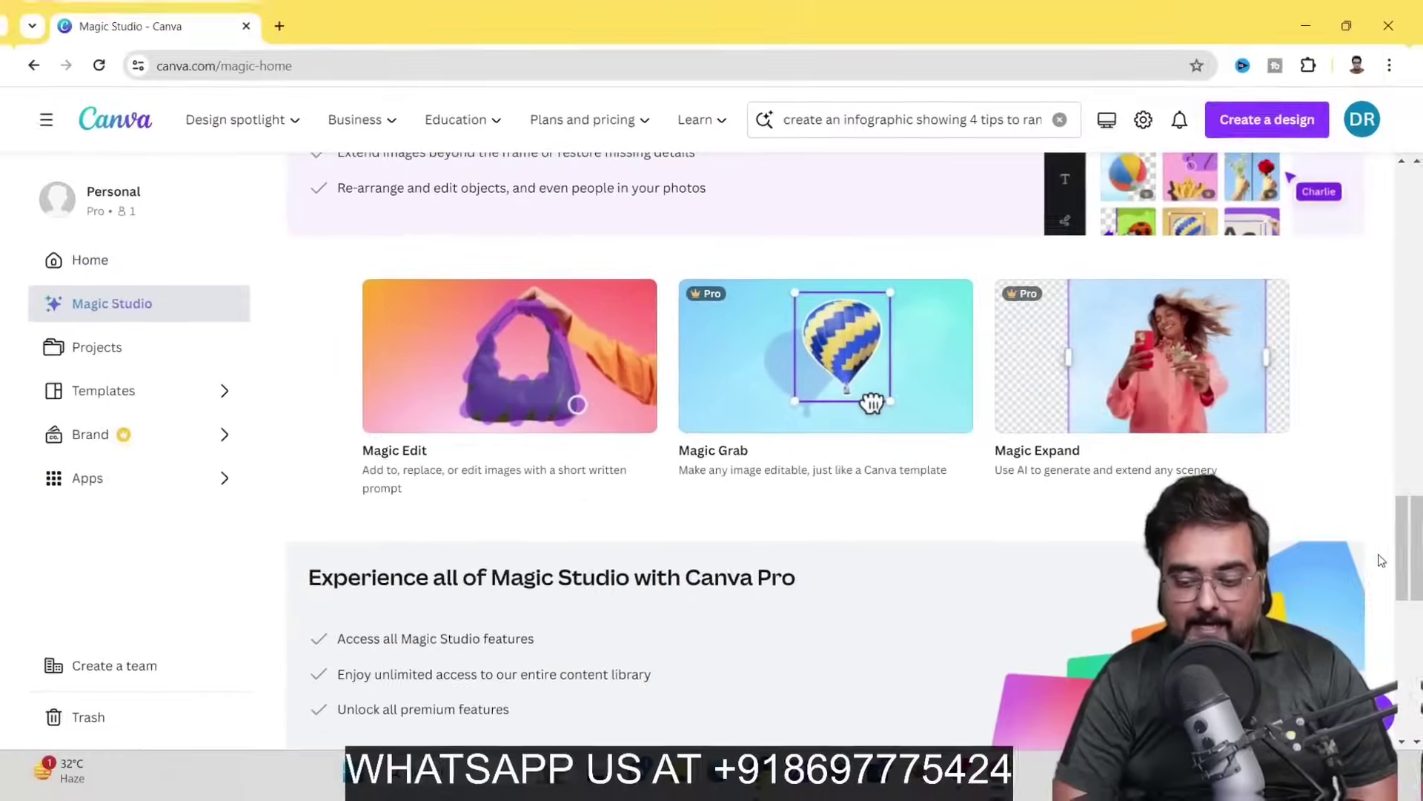
pyautogui.moveTo(1416, 519); pyautogui.dragTo(1417, 181)
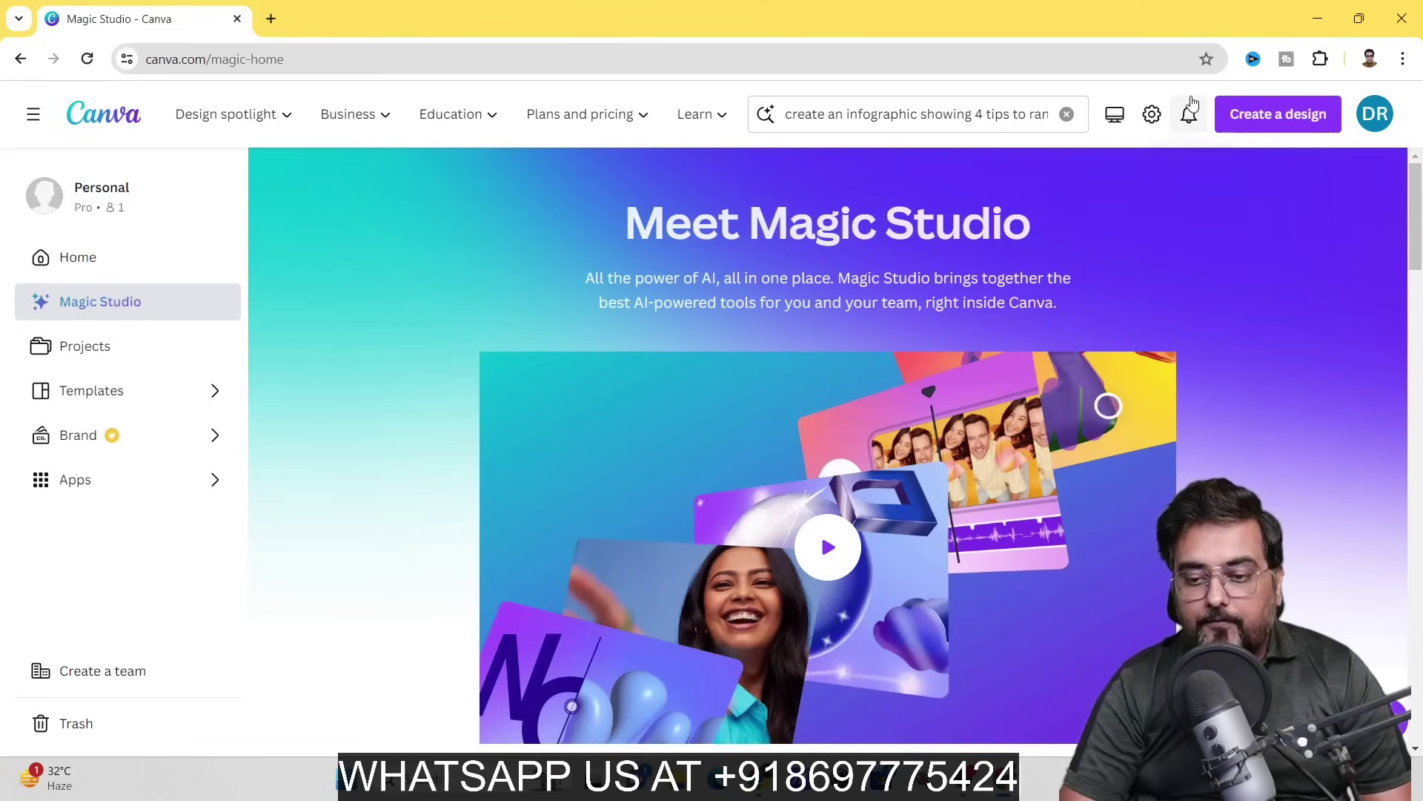
# Create a YouTube Thumbnail design and apply the guitarist template that Magic Design generates for "5 Tips For Ranking Videos On YouTube".
pyautogui.click(1252, 121)
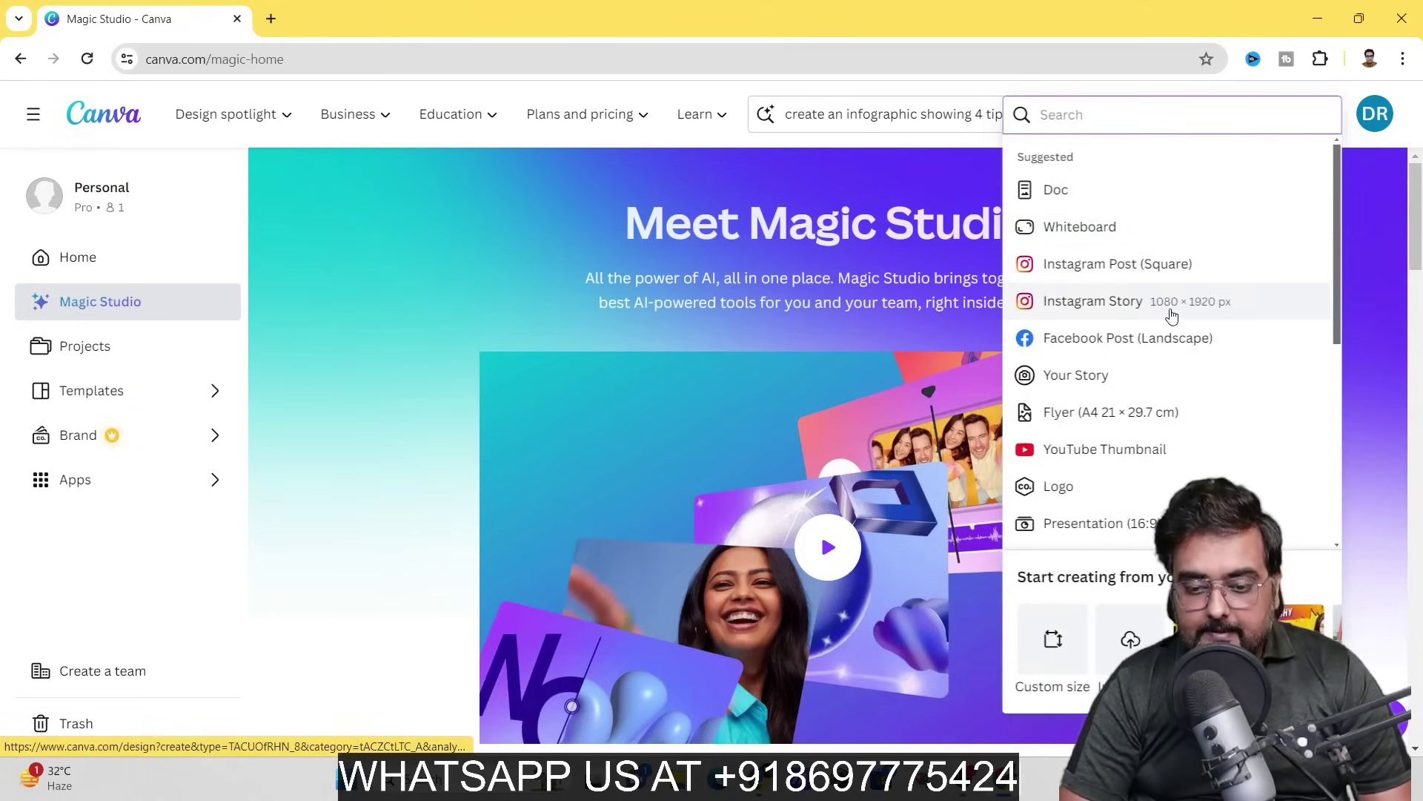
pyautogui.click(1130, 460)
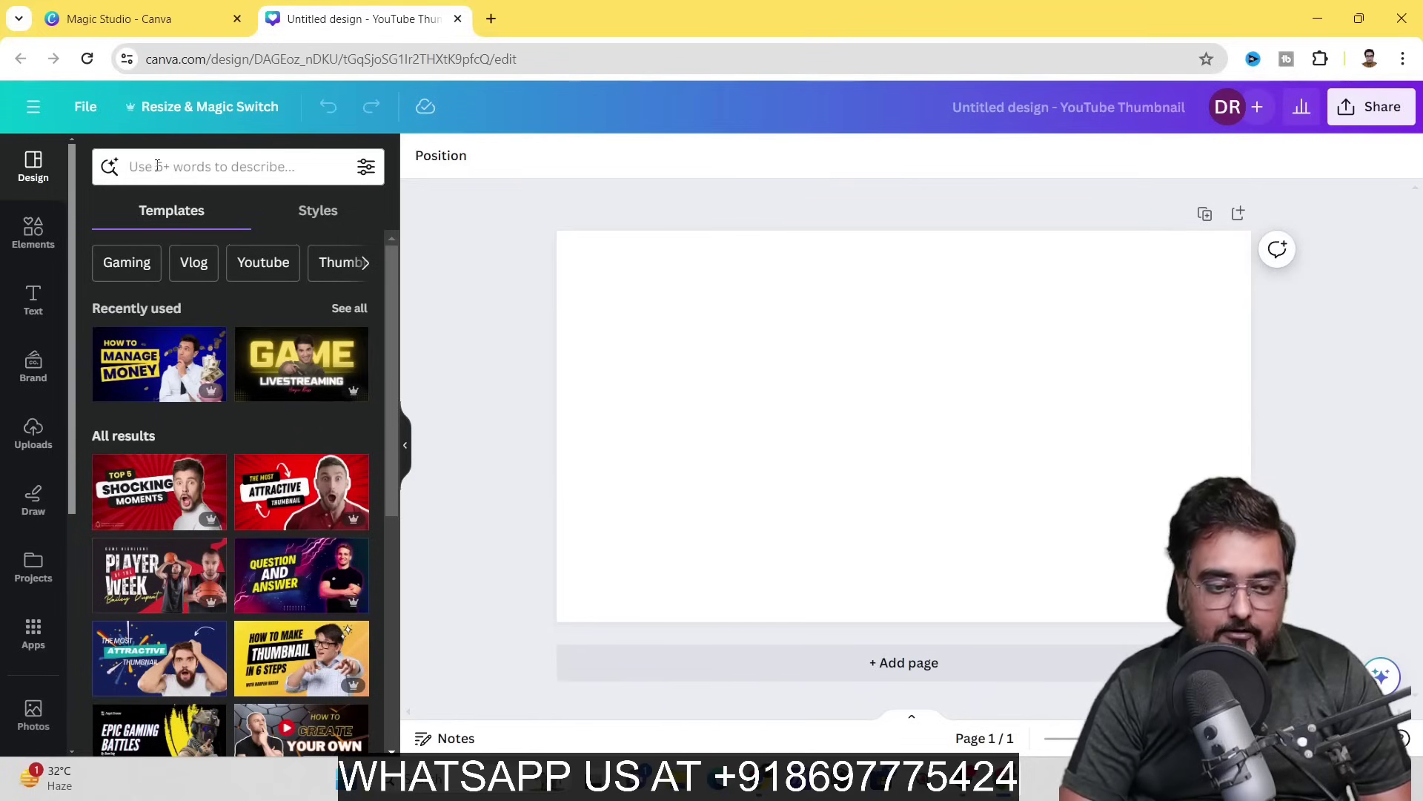
pyautogui.click(300, 169)
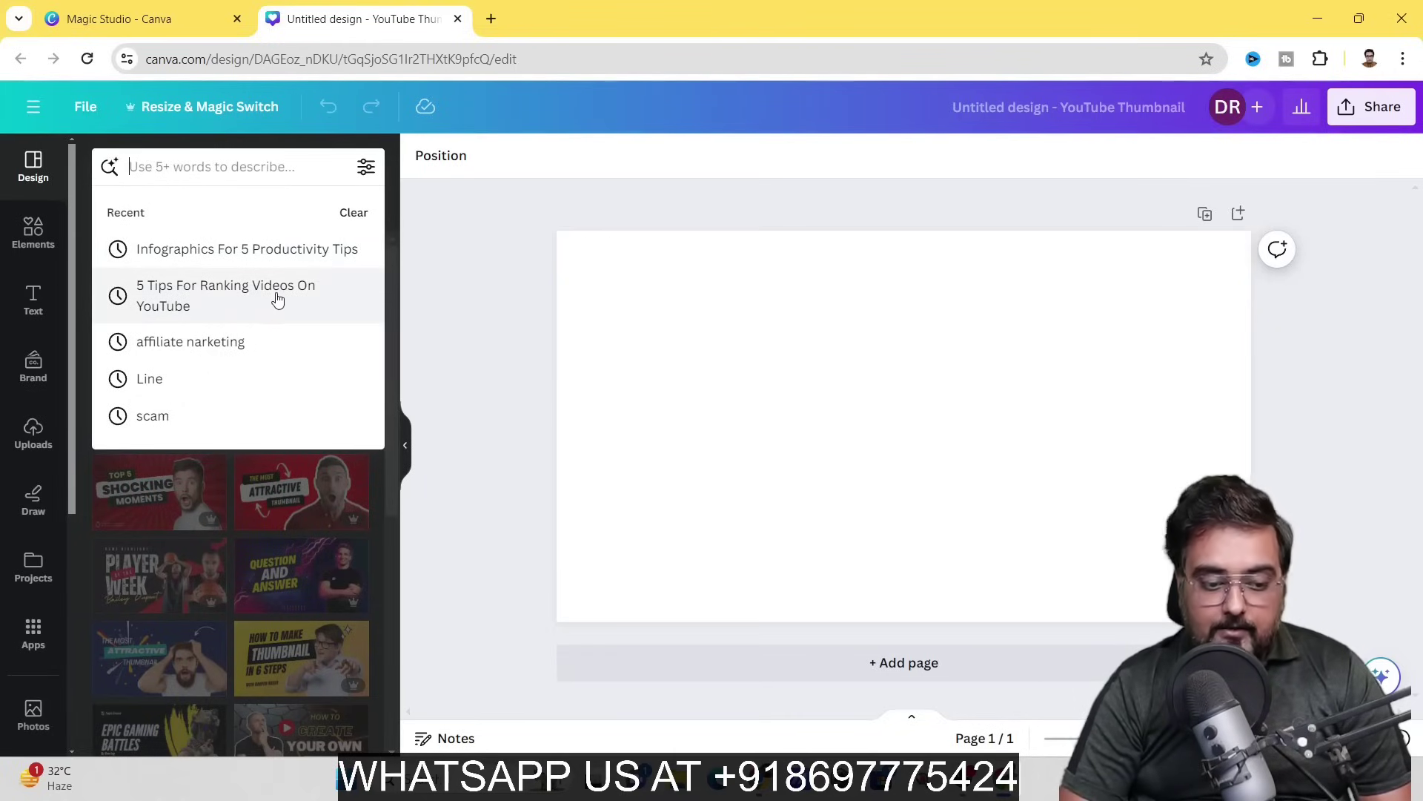
pyautogui.click(247, 298)
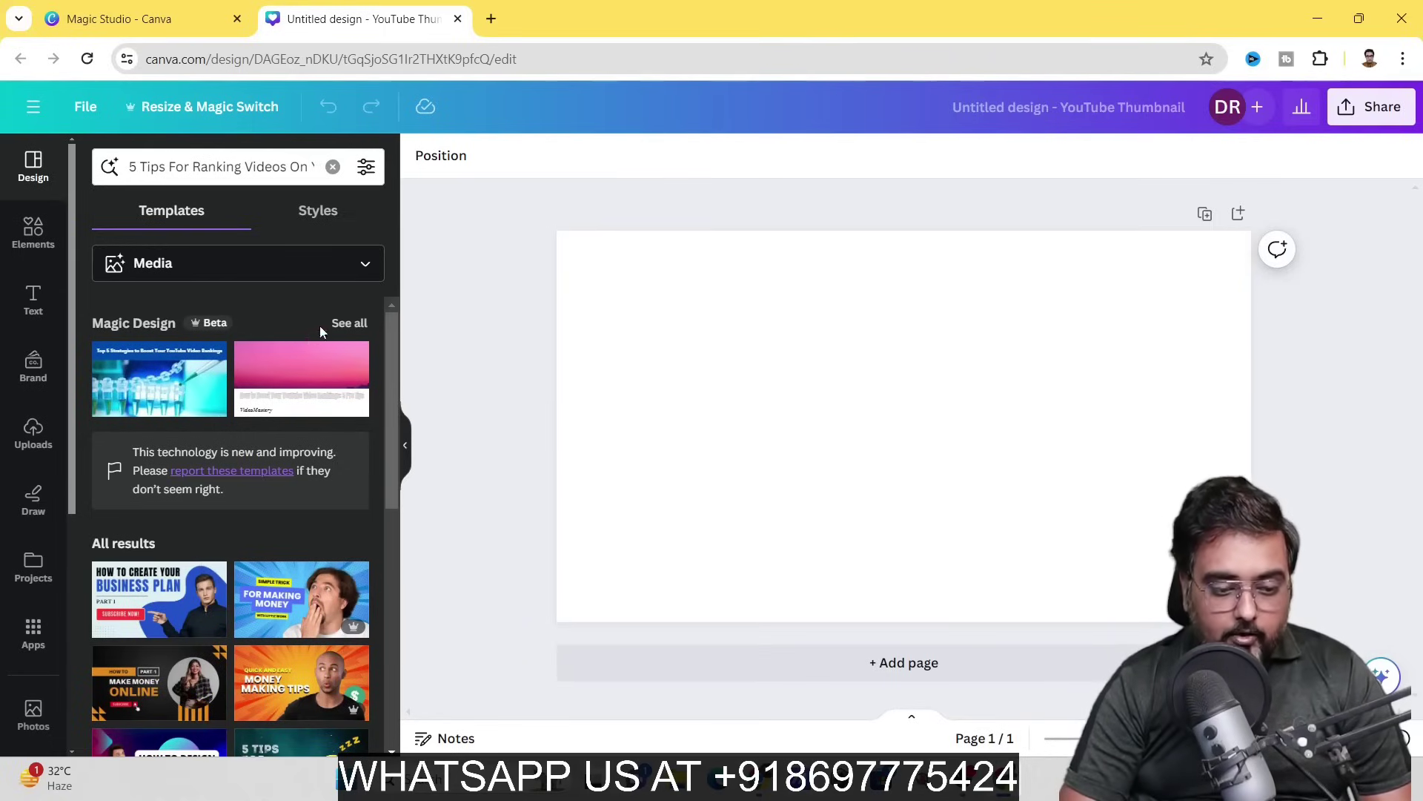
pyautogui.click(346, 324)
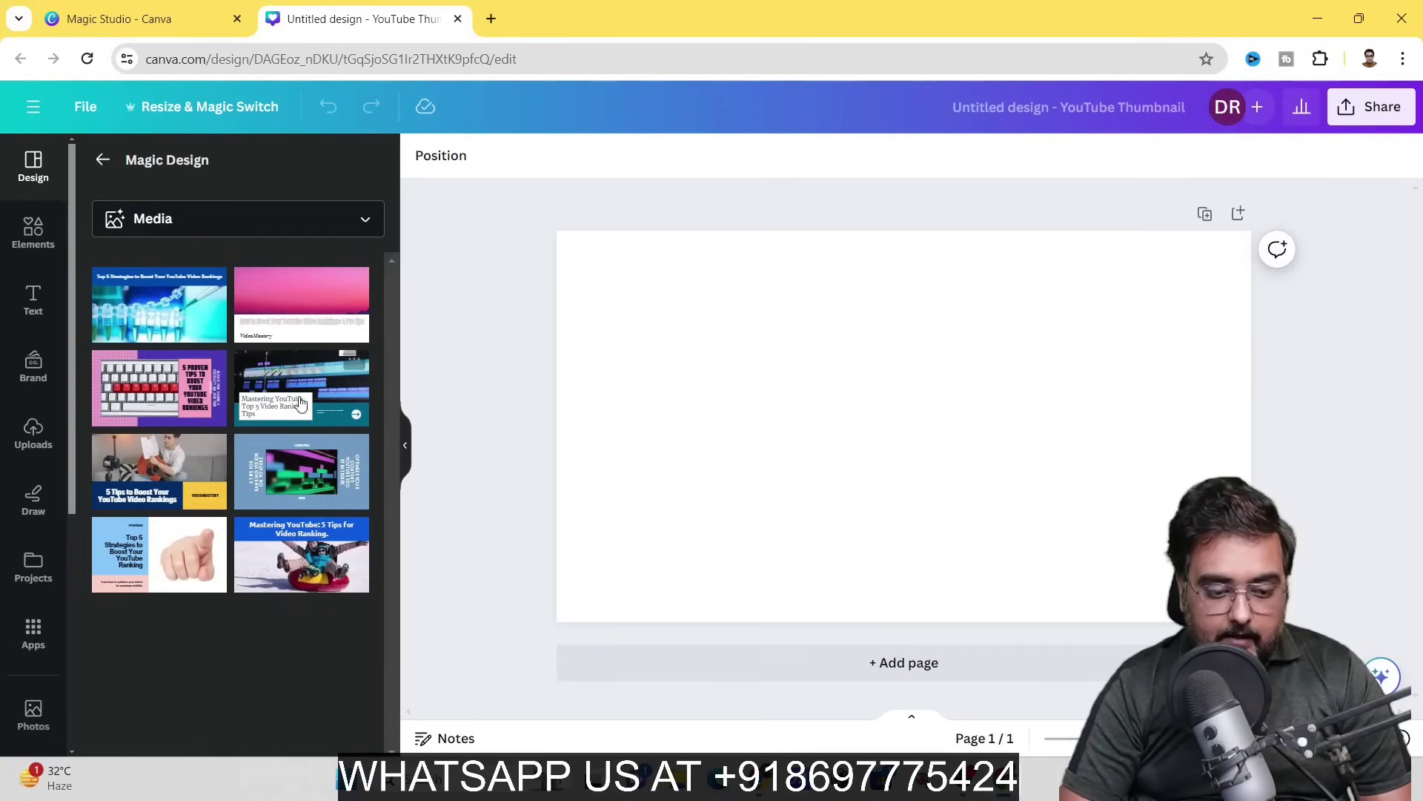
pyautogui.click(152, 458)
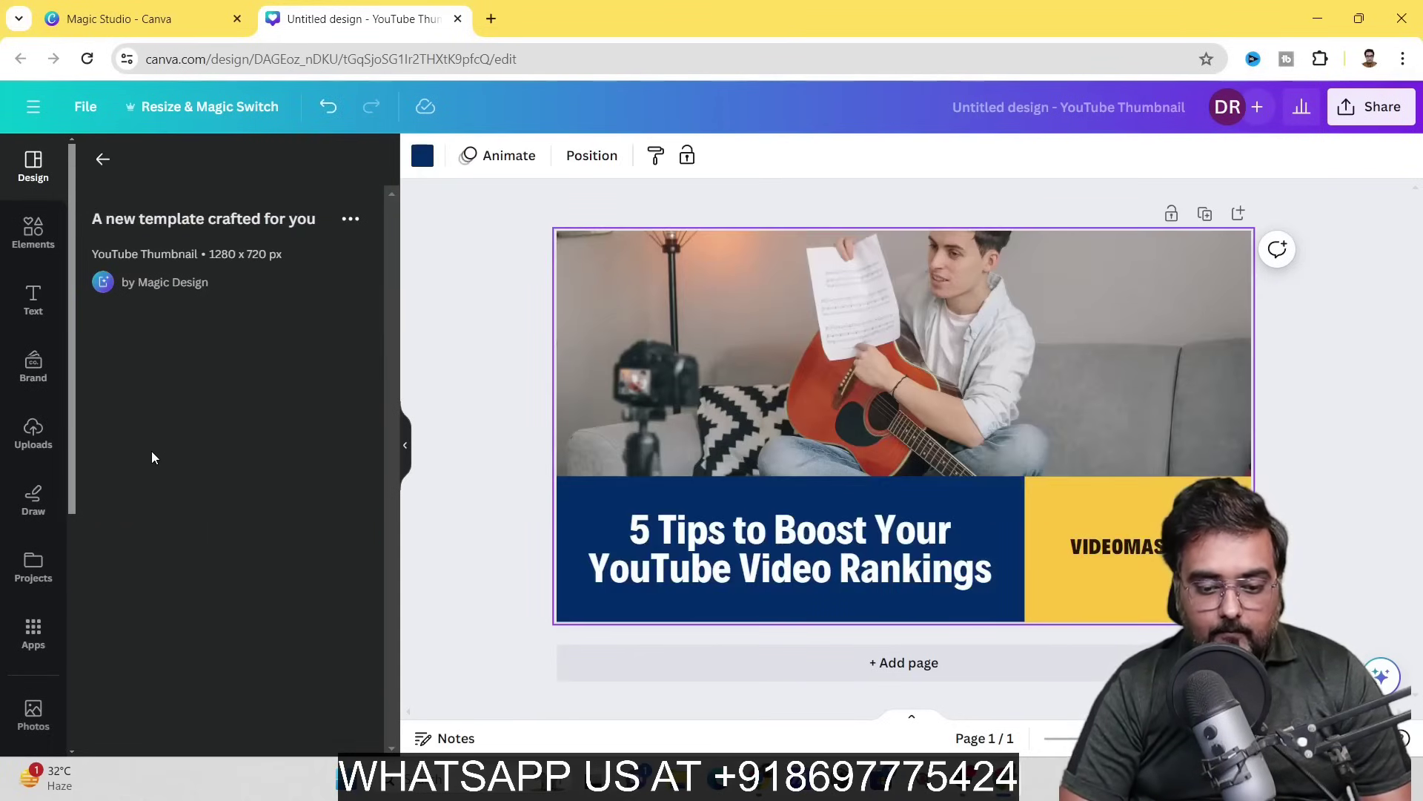
# Rewrite the thumbnail's headline with Magic Write three times, using Improve, More fun and Improve again.
pyautogui.click(825, 348)
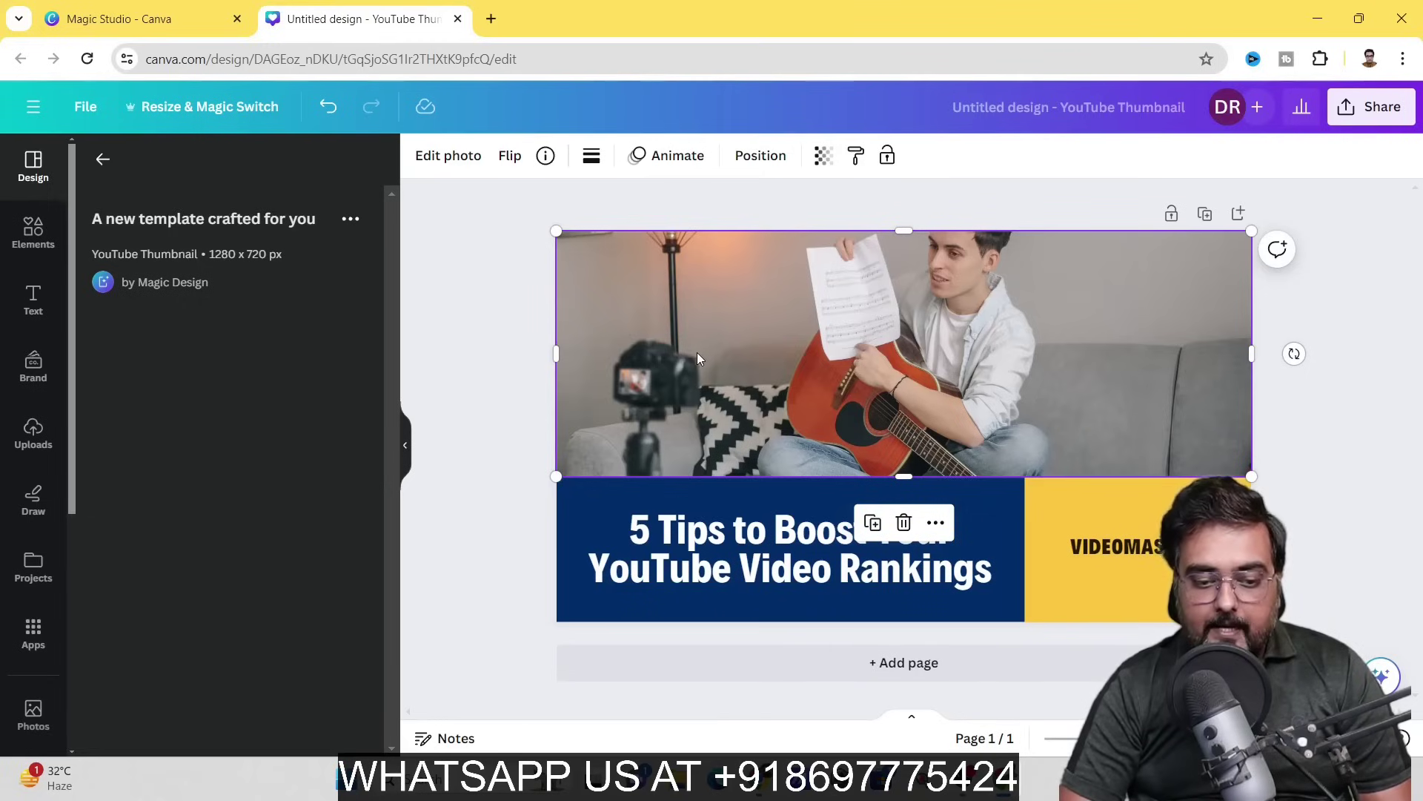
pyautogui.click(670, 529)
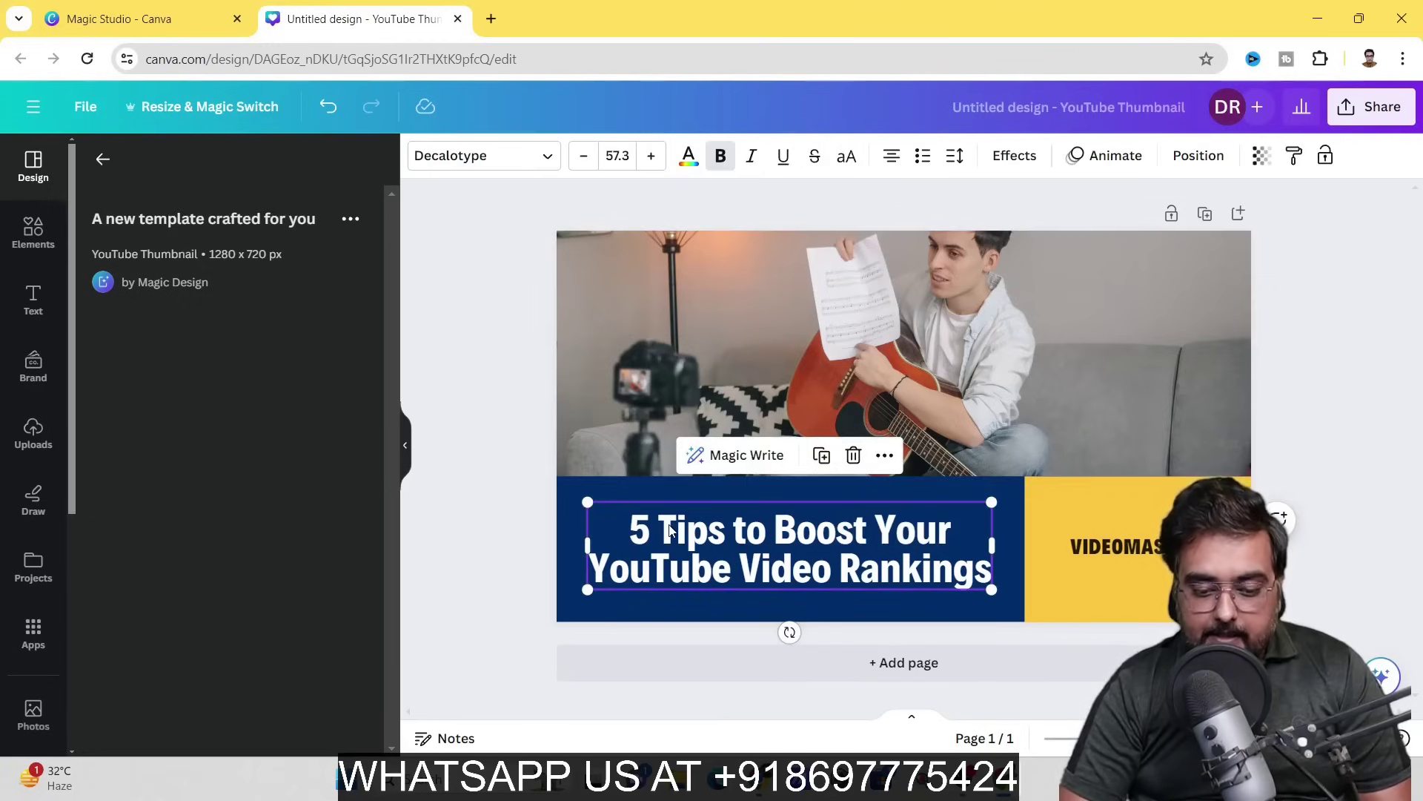
pyautogui.click(738, 461)
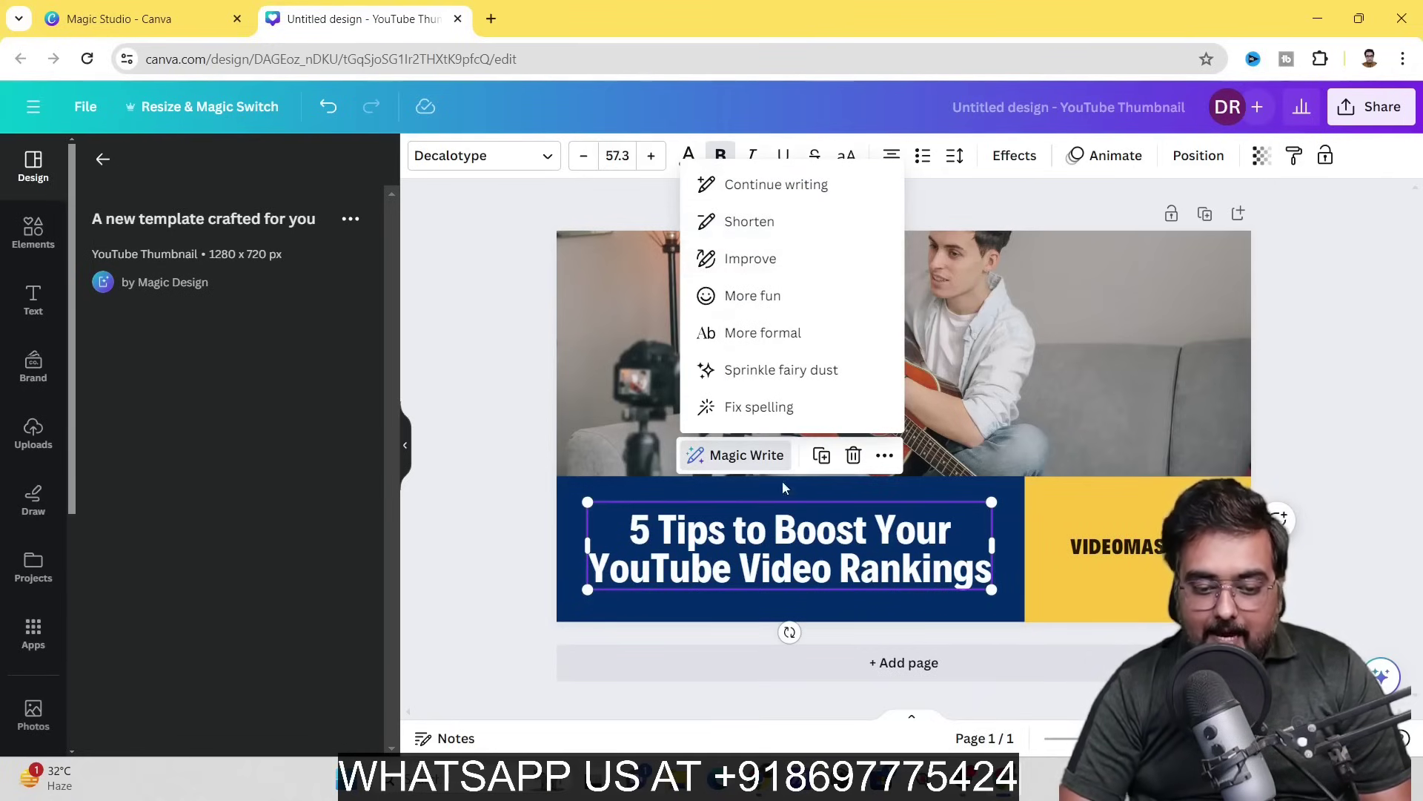
pyautogui.click(796, 261)
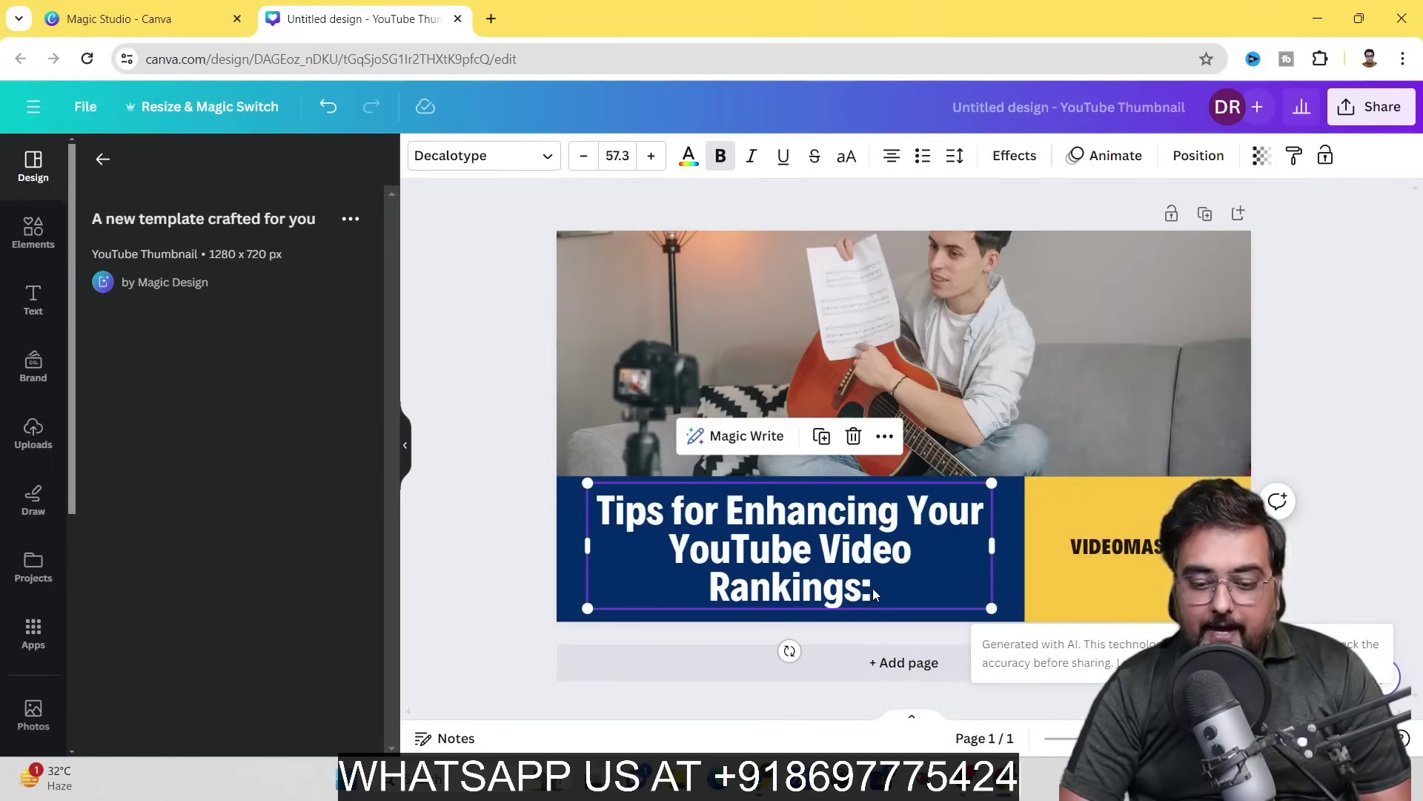
pyautogui.click(762, 443)
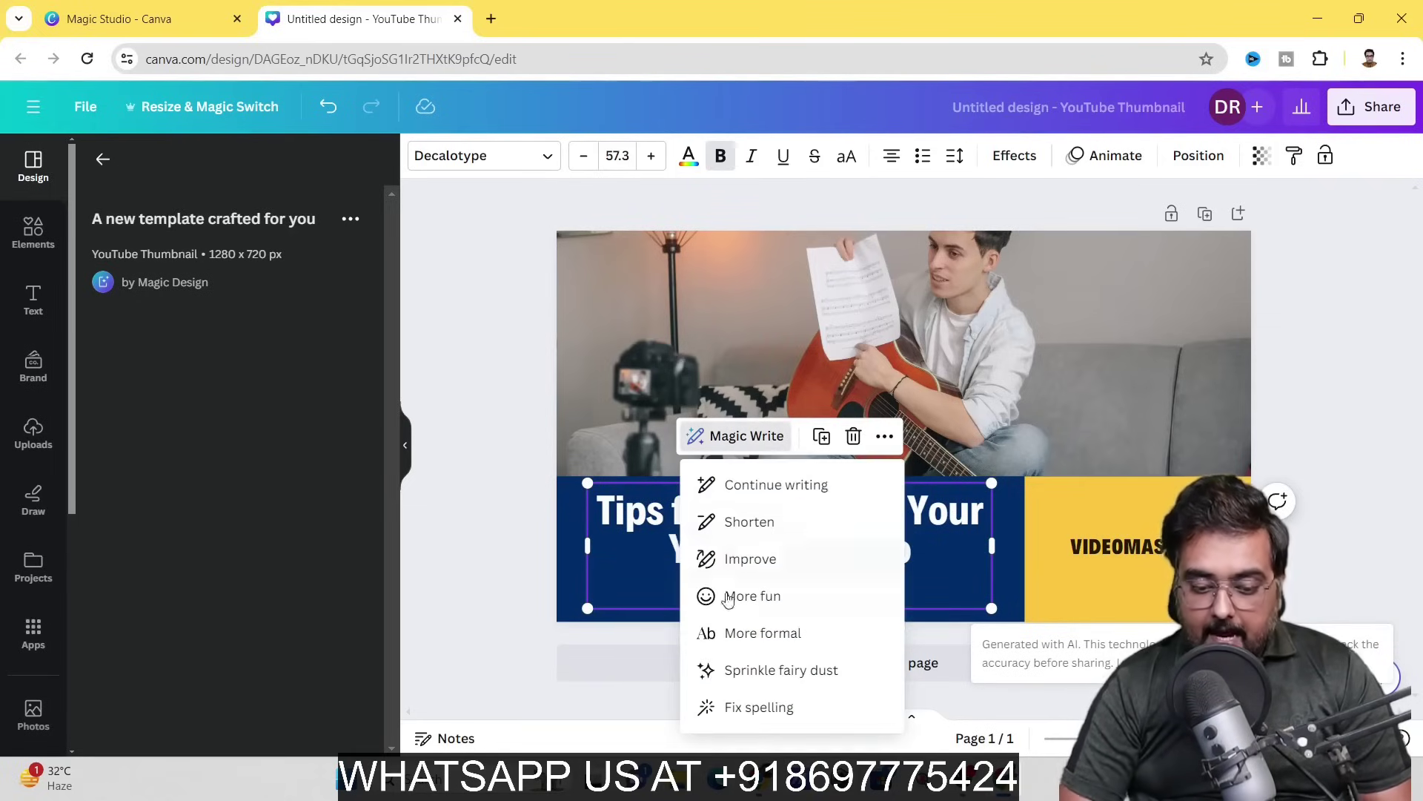
pyautogui.click(763, 602)
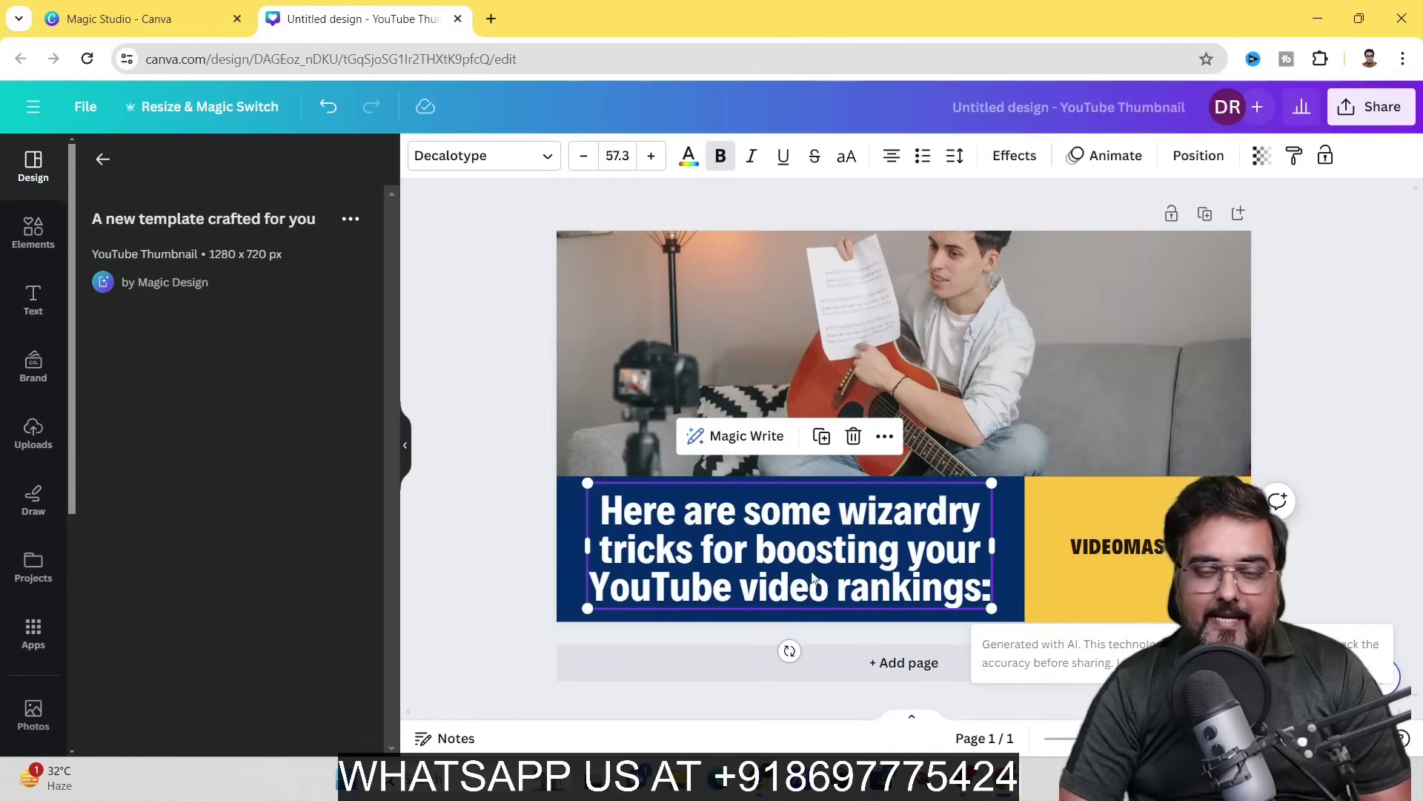
pyautogui.click(741, 443)
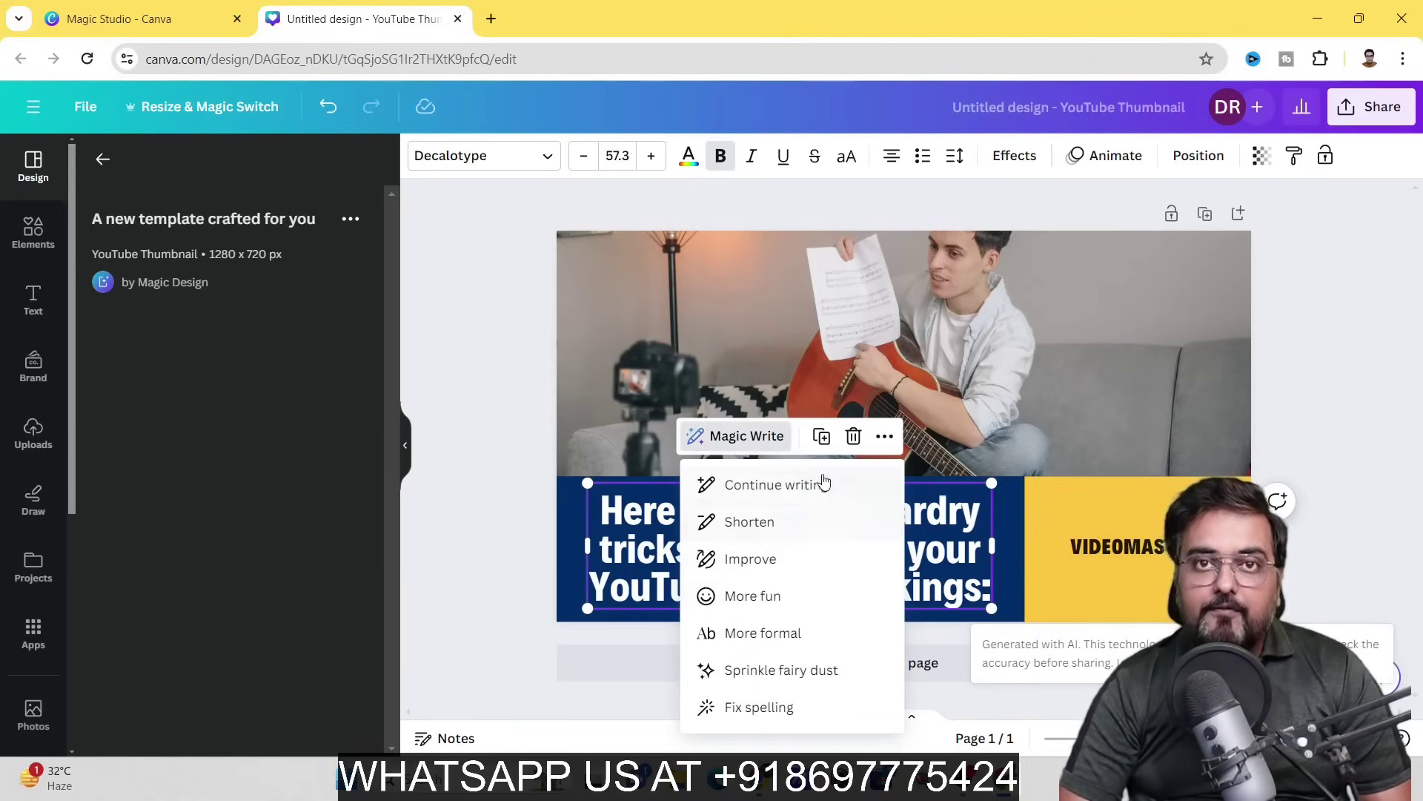
pyautogui.click(745, 560)
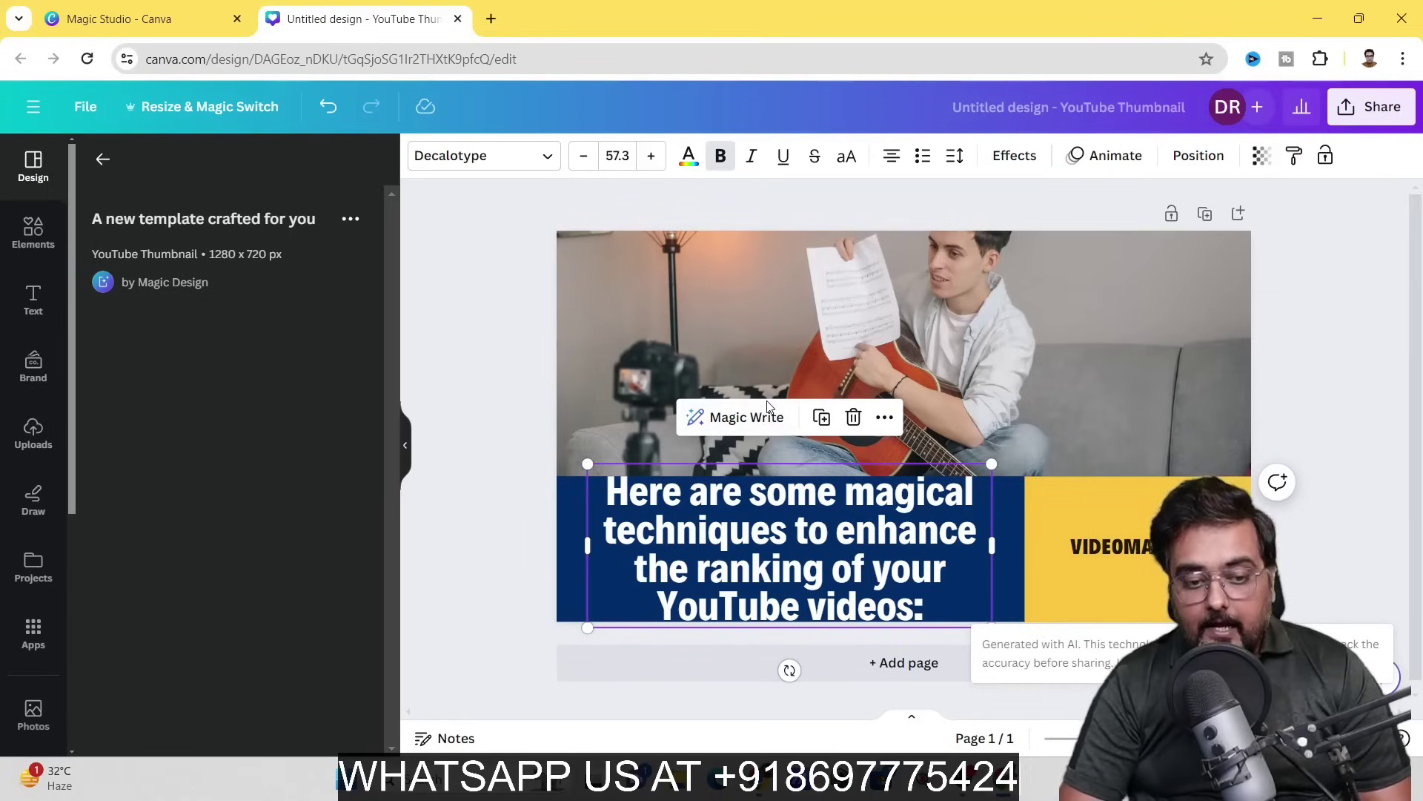
# Create a new Presentation (16:9) design from within the thumbnail design.
pyautogui.click(88, 110)
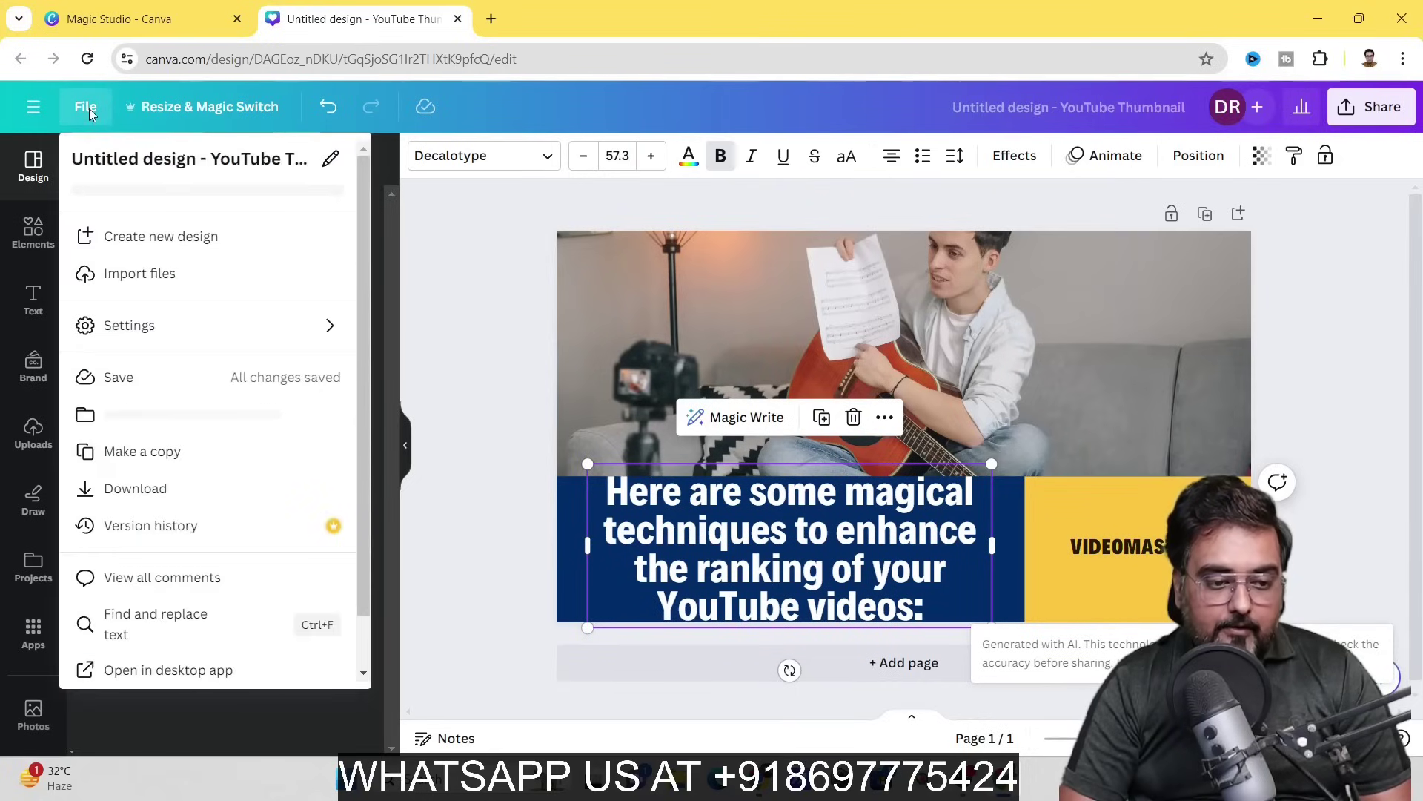
pyautogui.click(166, 259)
pyautogui.scroll(-3, 178, 367)
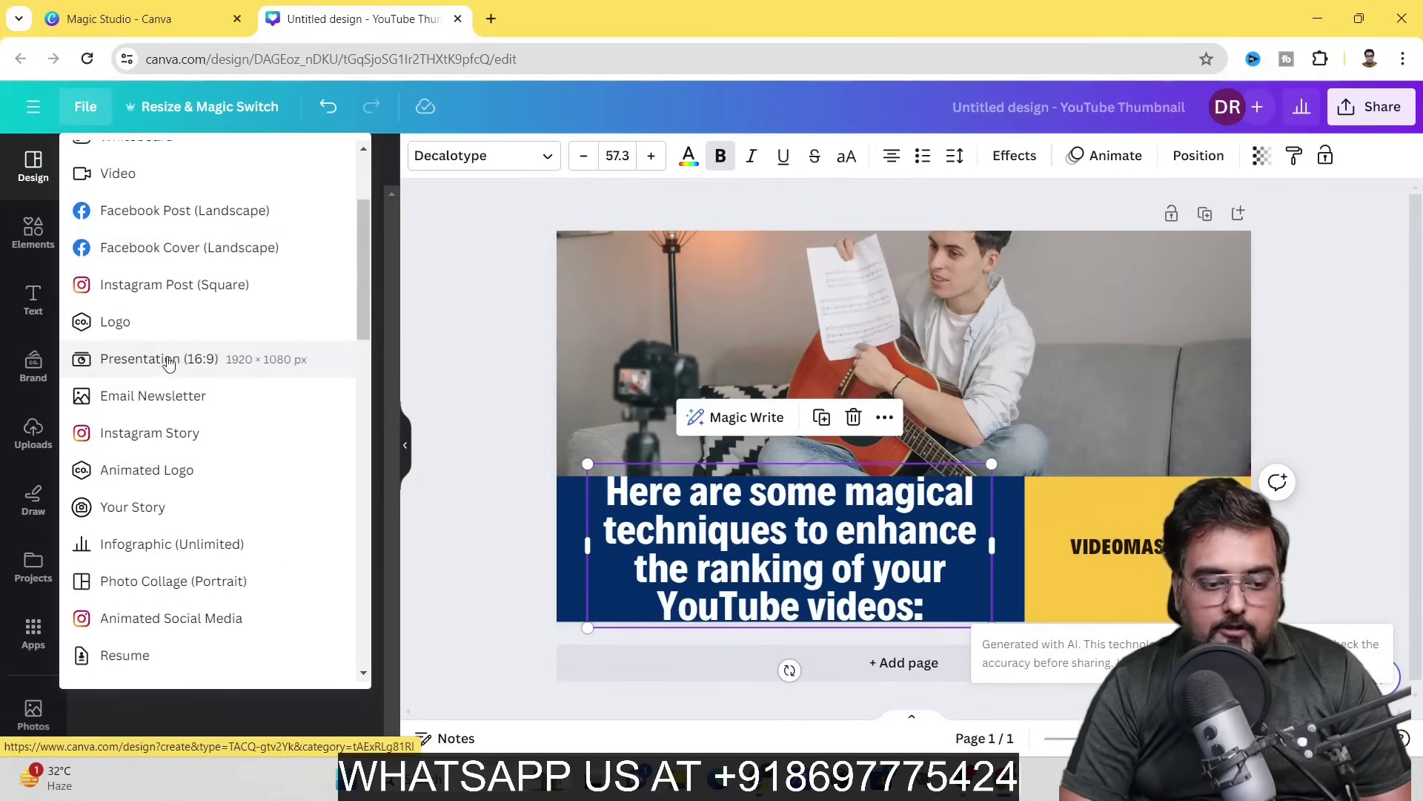
pyautogui.click(168, 361)
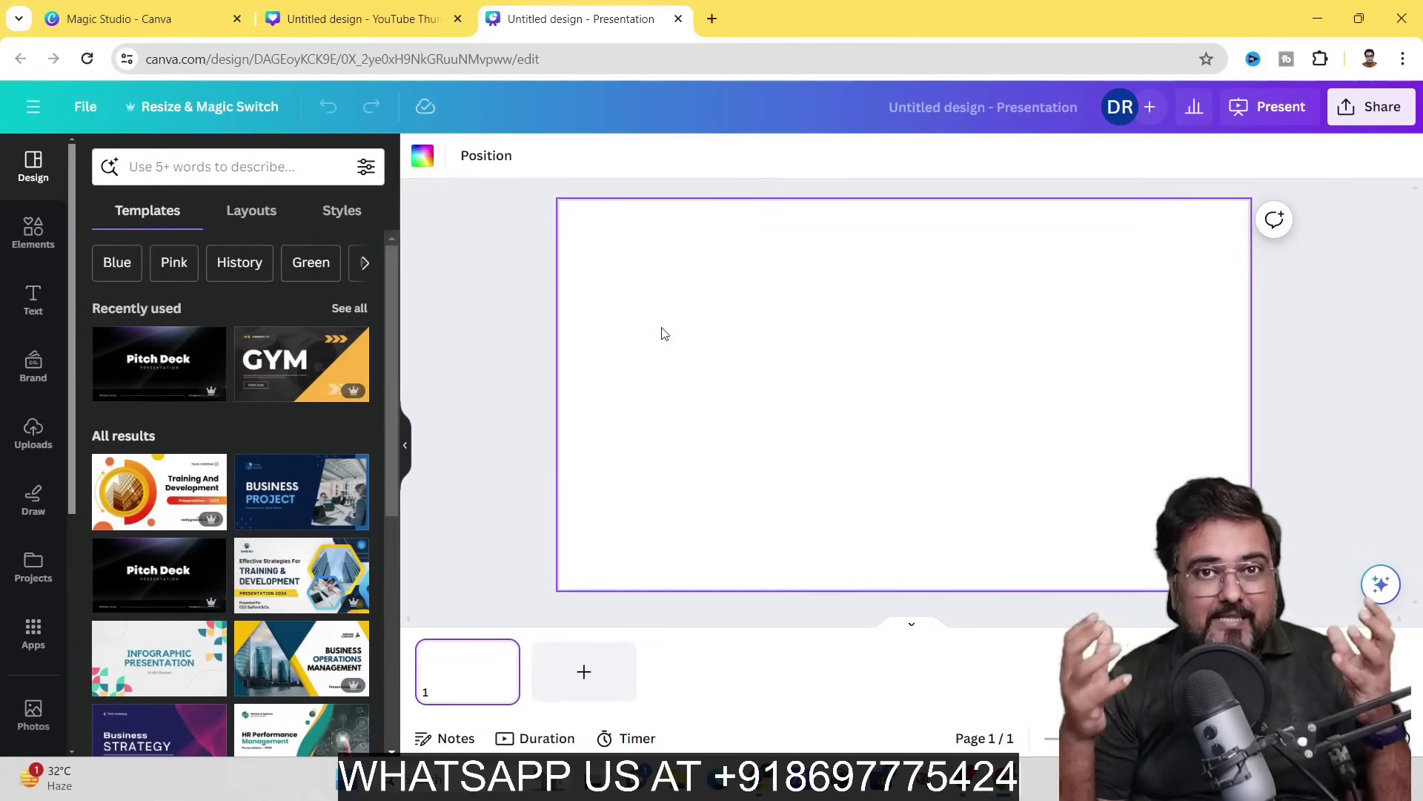
# Search the presentation templates for "5 Tips For Ranking Videos On YouTube" and show all Magic Design results.
pyautogui.click(190, 166)
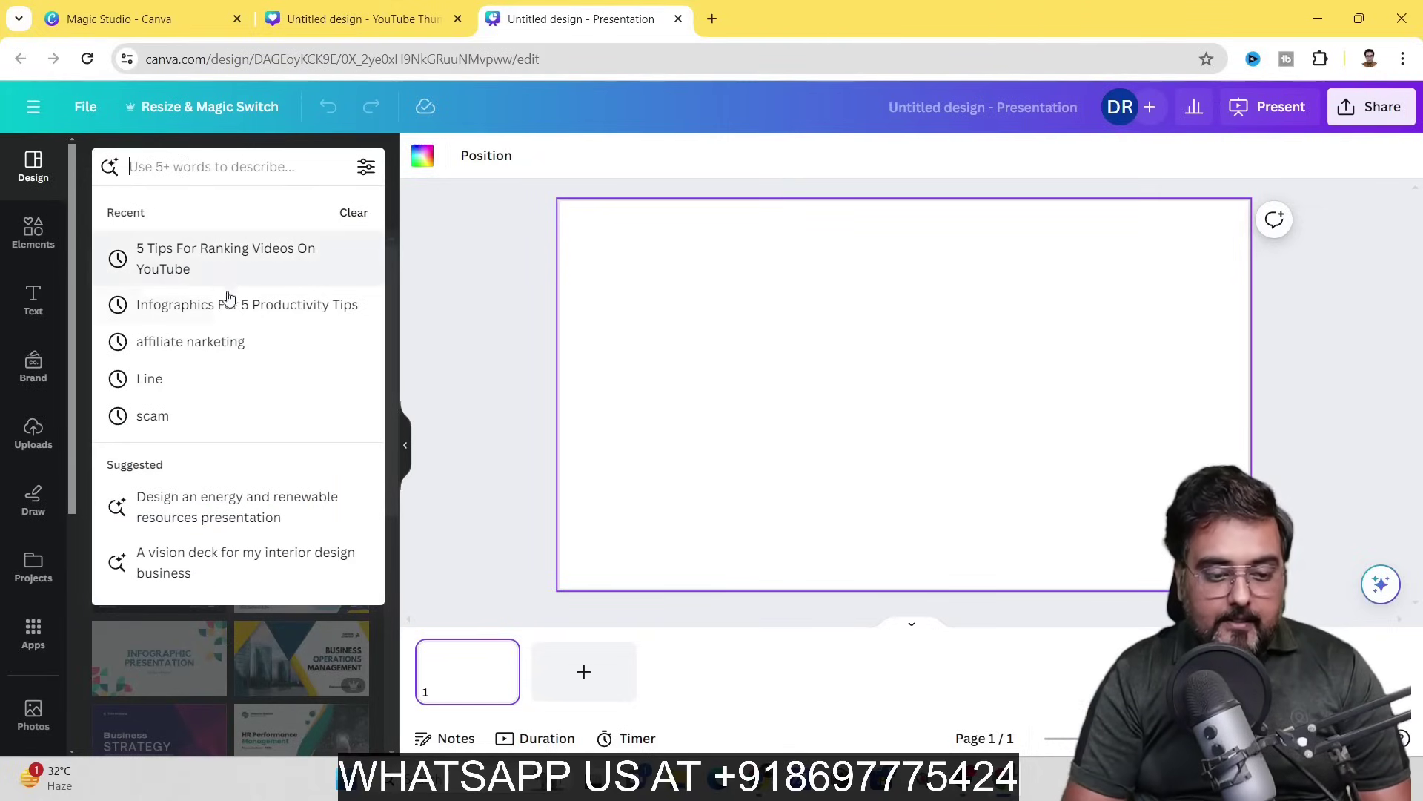
pyautogui.click(215, 252)
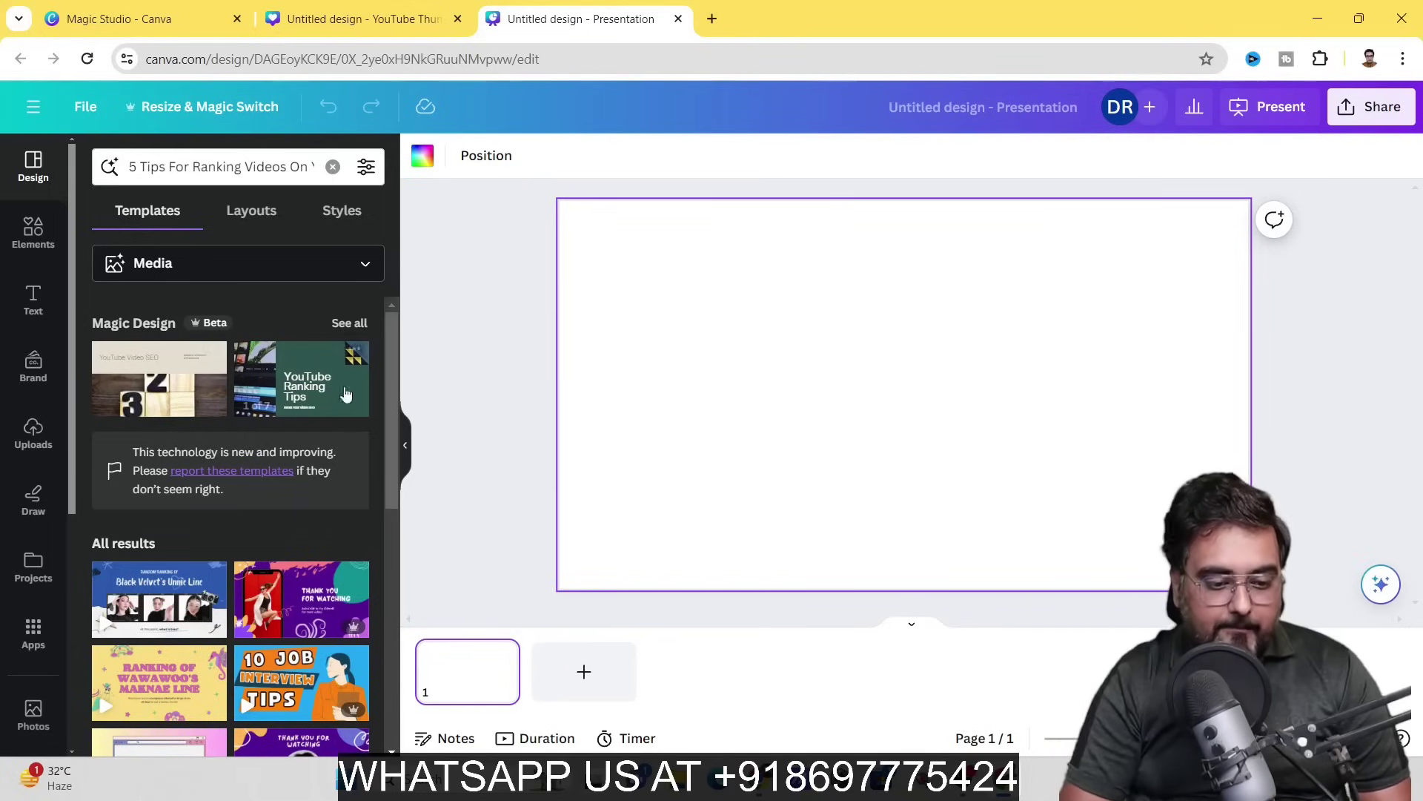
pyautogui.click(350, 326)
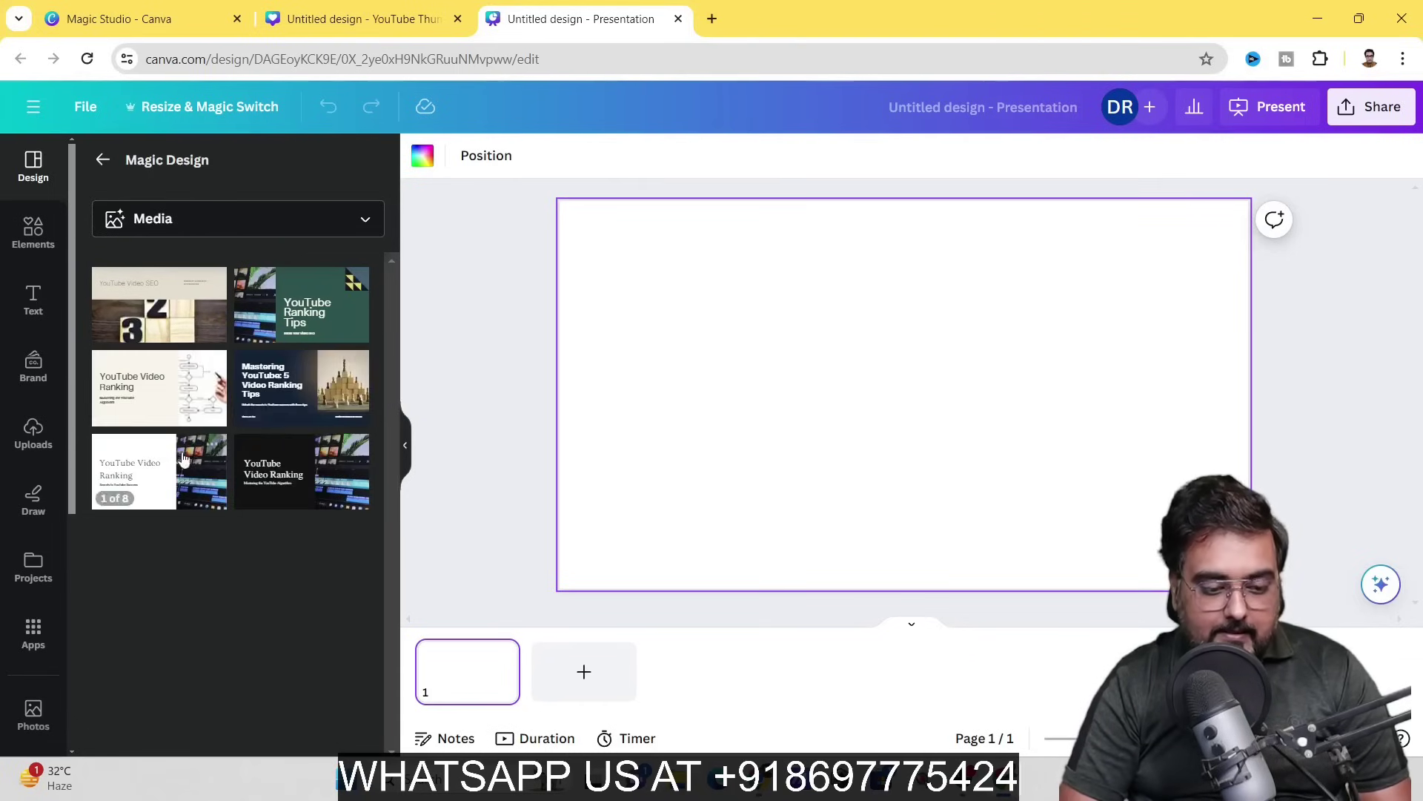
# Apply the "Maximize YouTube Video Ranking Success With These Tips" page of the beige YouTube Video SEO template.
pyautogui.click(183, 303)
pyautogui.press('Escape')
pyautogui.click(216, 471)
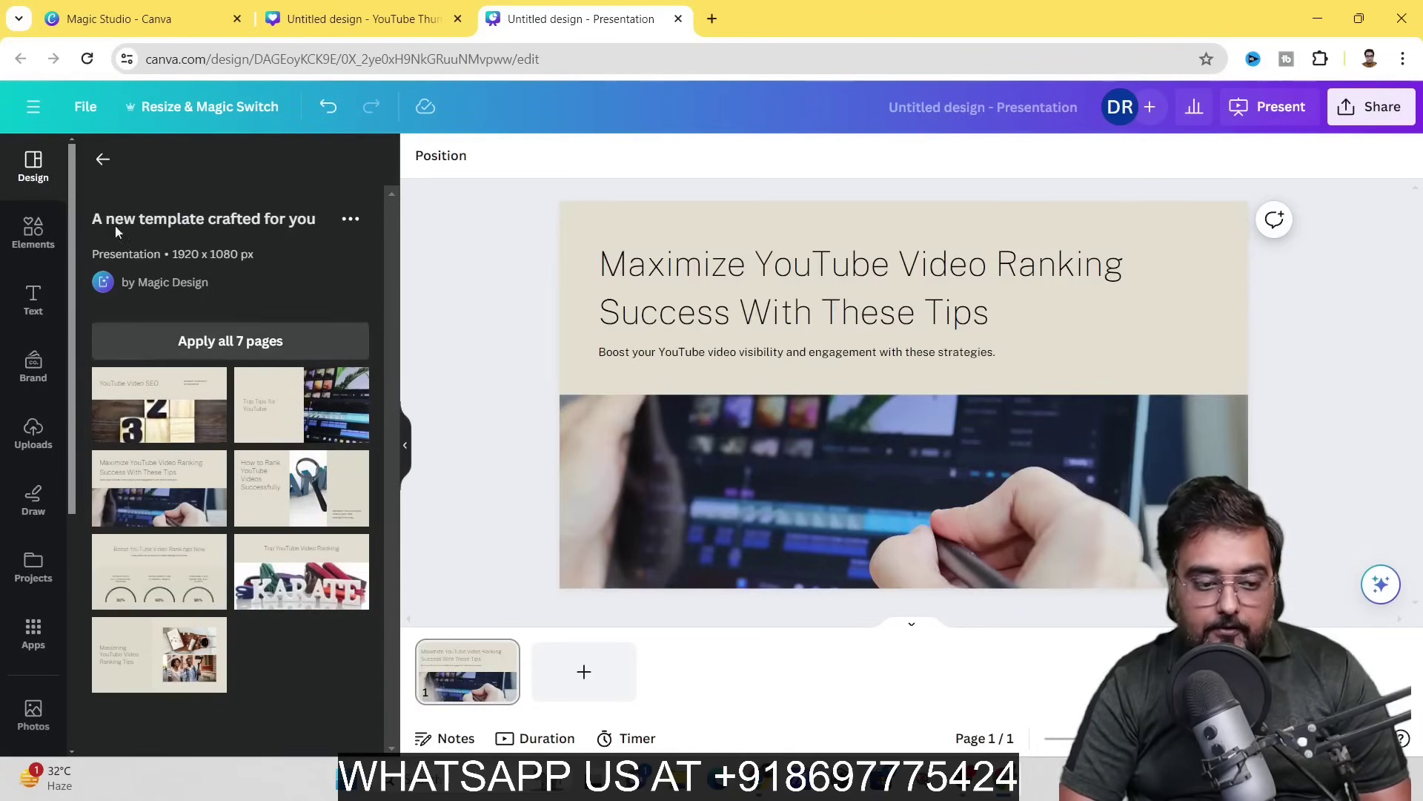
# Apply all 7 pages of the dark blue "Mastering YouTube: 5 Video Ranking Tips" Magic Design template to the presentation.
pyautogui.click(102, 159)
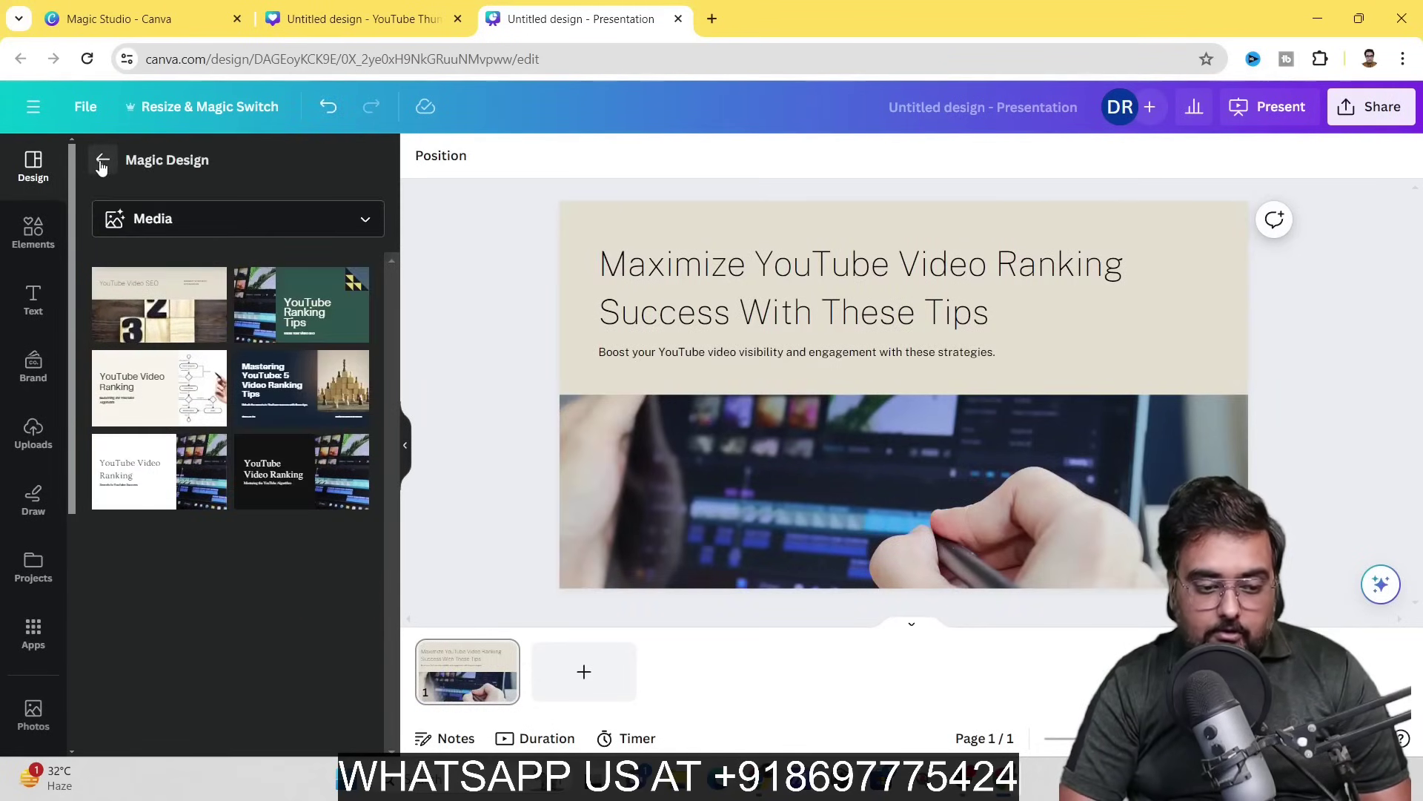
pyautogui.click(269, 400)
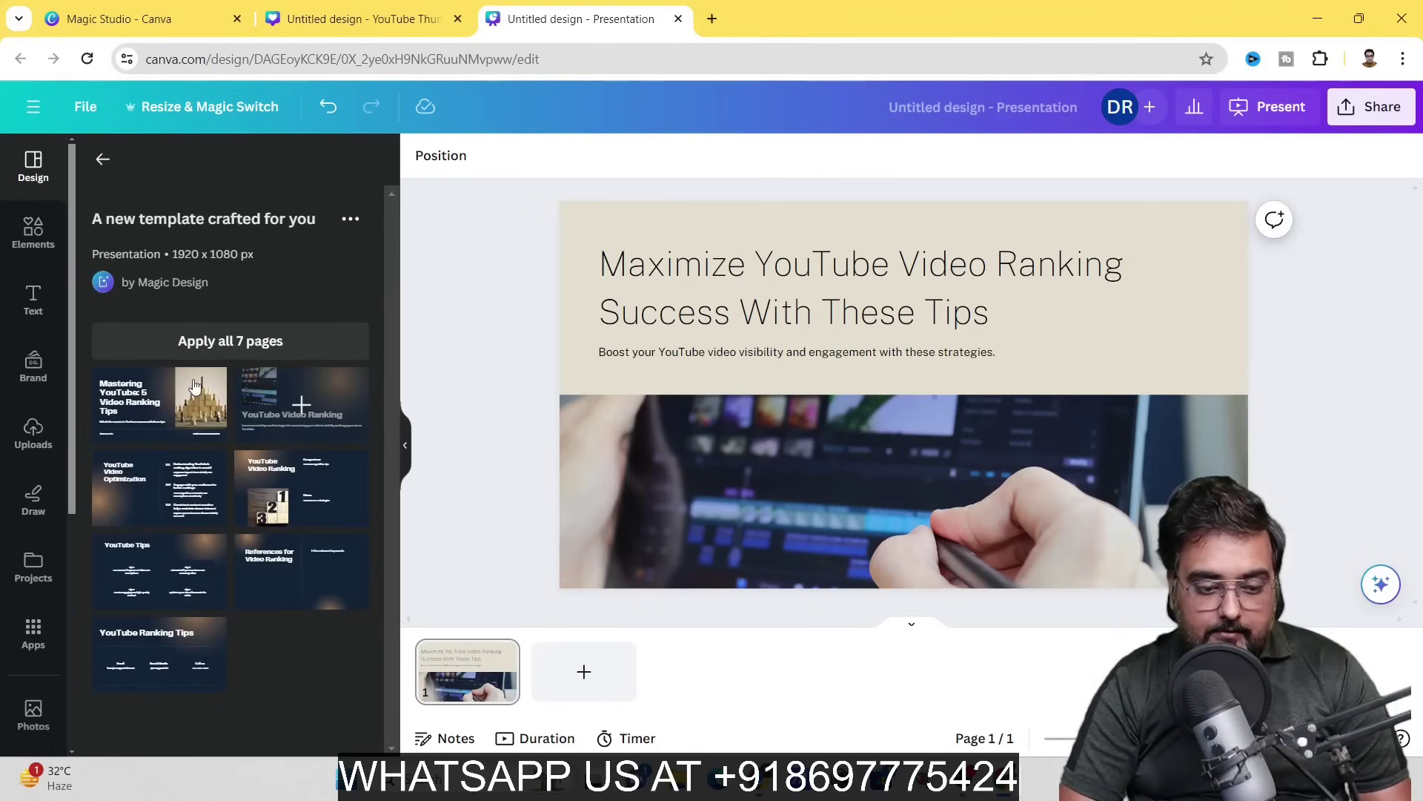
pyautogui.click(210, 347)
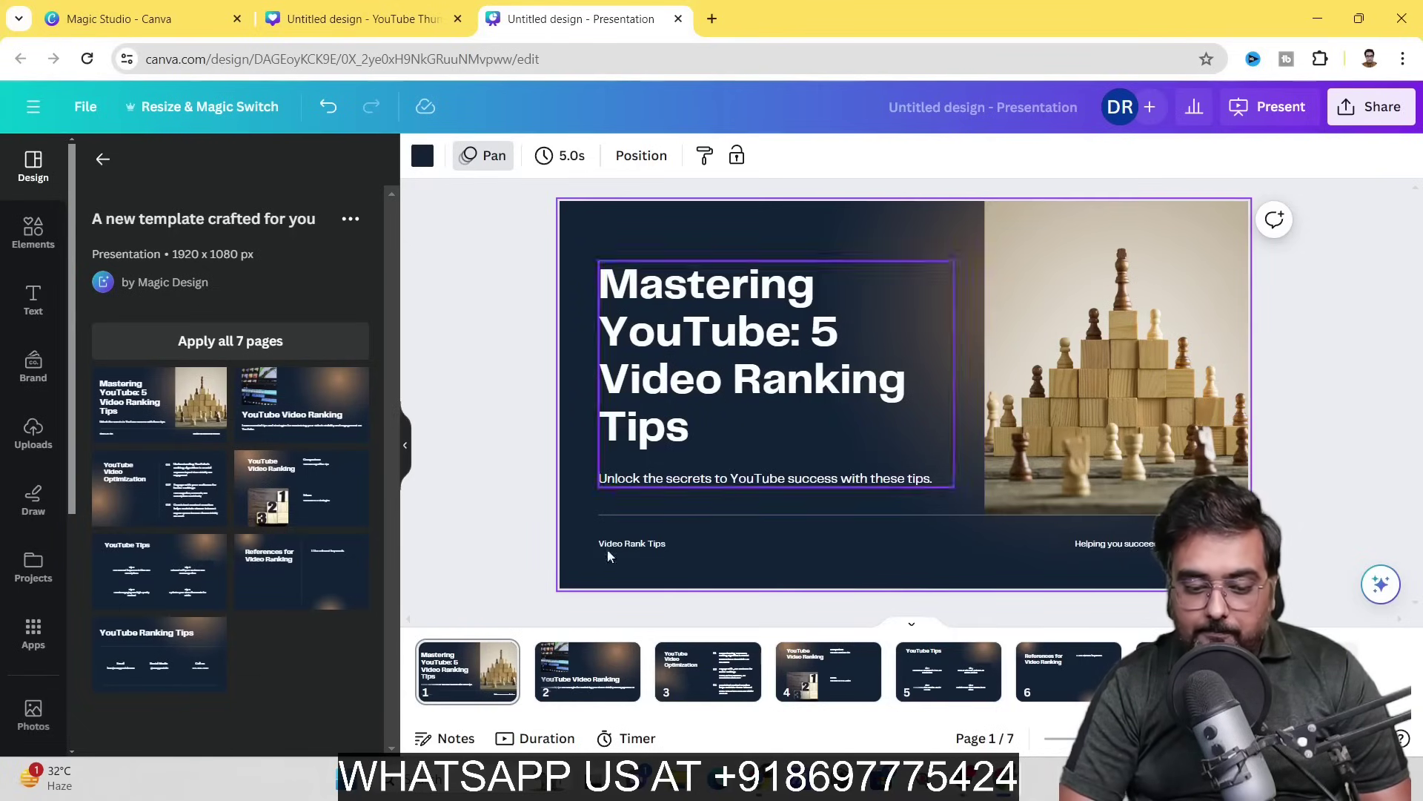
# Review the content of pages 2 through 5 of the generated presentation.
pyautogui.click(580, 661)
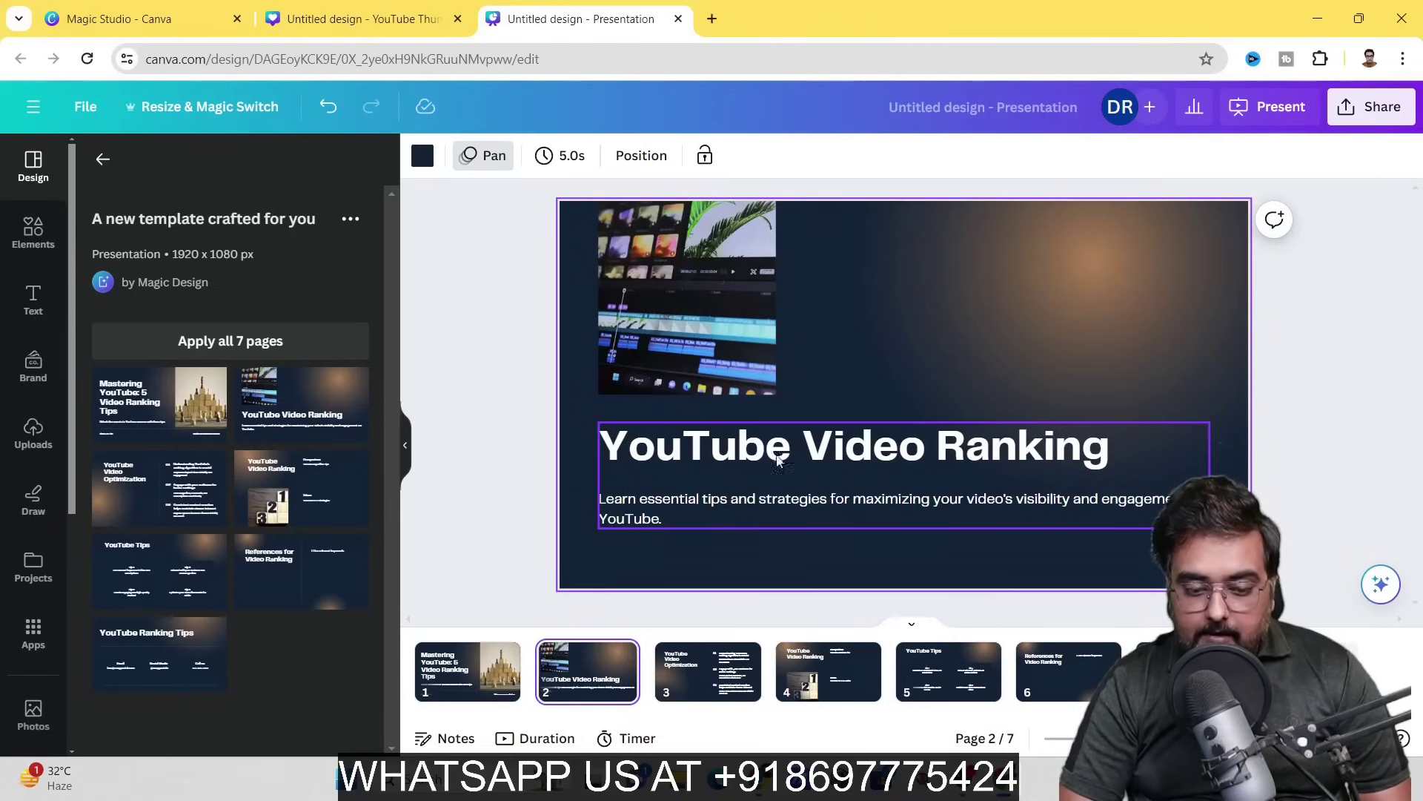
pyautogui.click(706, 671)
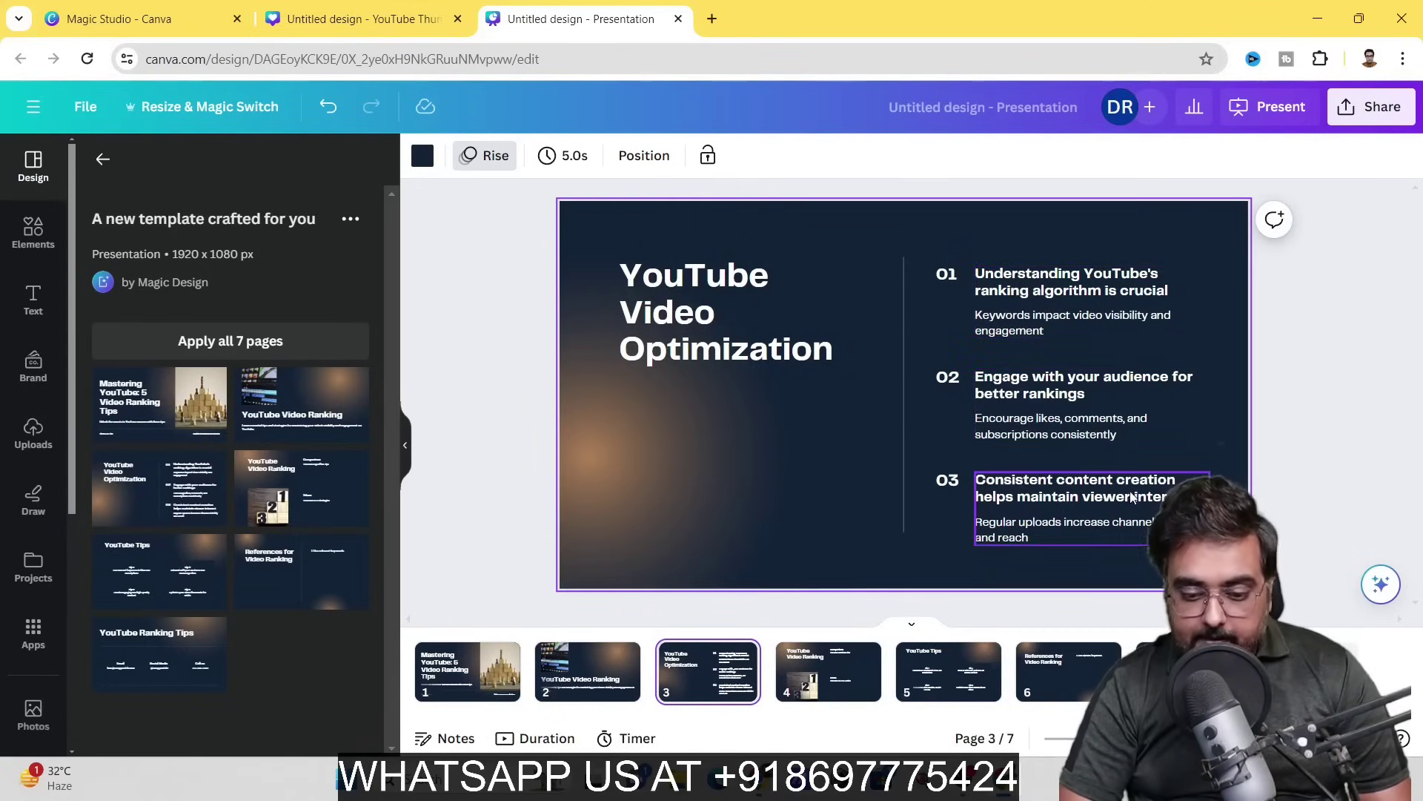
pyautogui.click(833, 678)
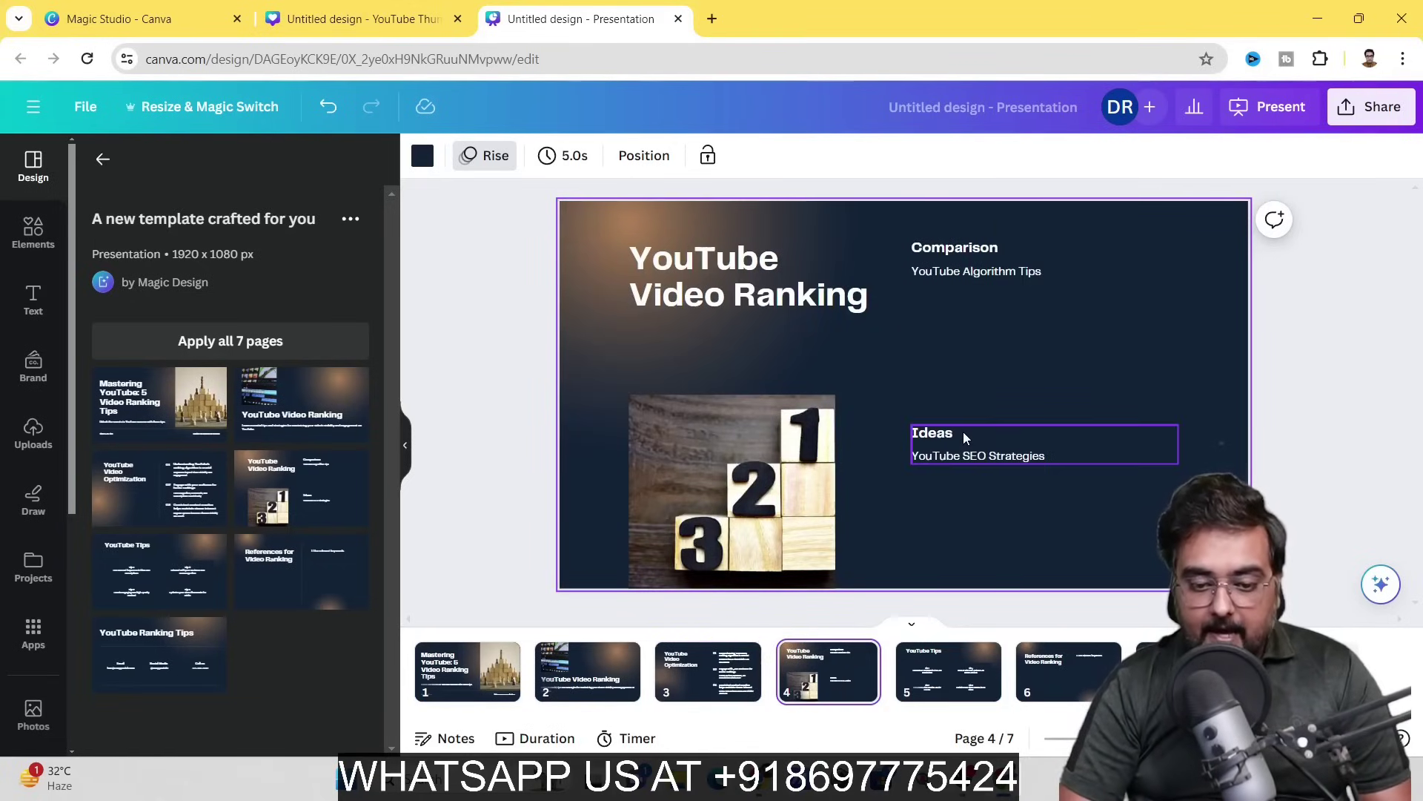
pyautogui.click(949, 671)
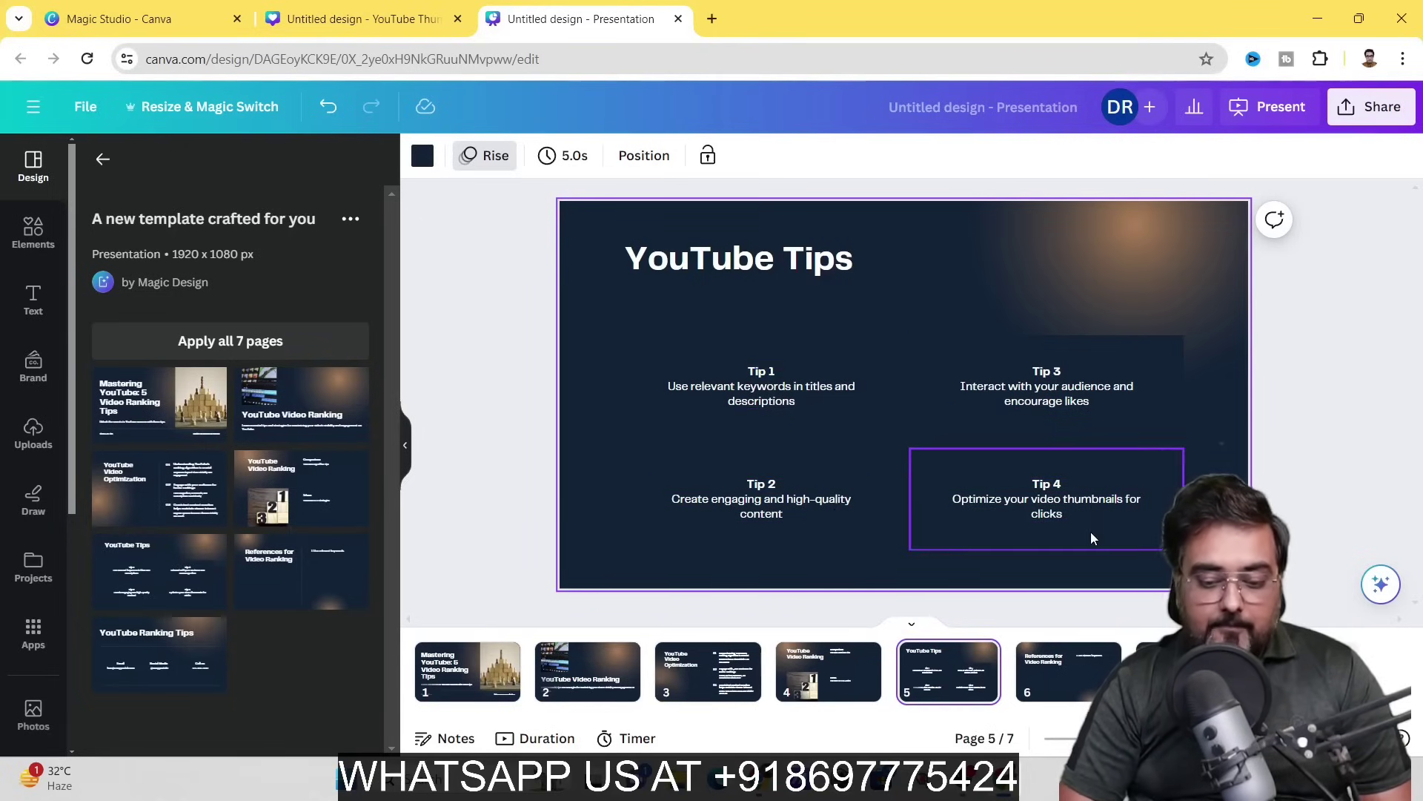
# Use Magic Write to generate a paragraph expanding on "Use relevant keywords." on the References for Video Ranking page.
pyautogui.click(1064, 686)
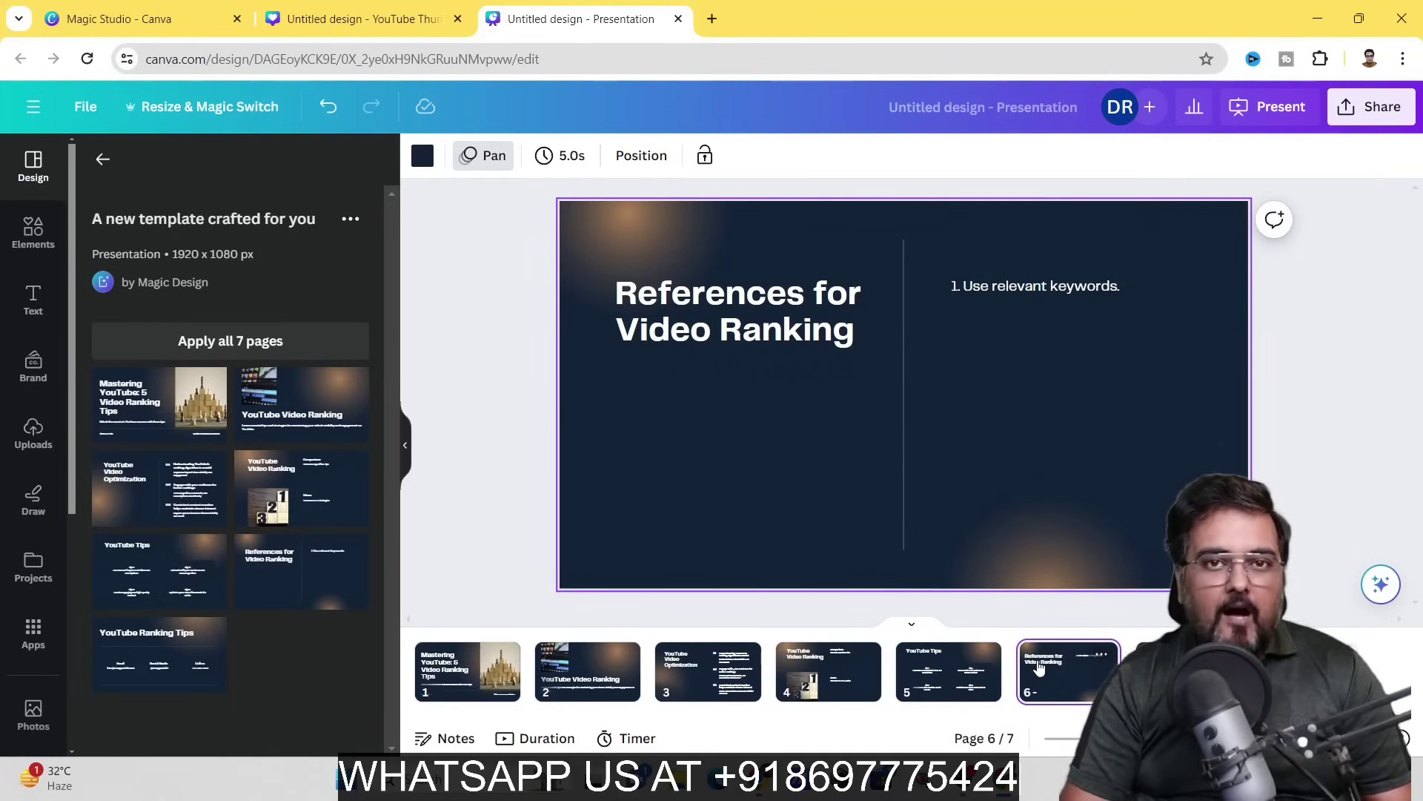
pyautogui.click(996, 288)
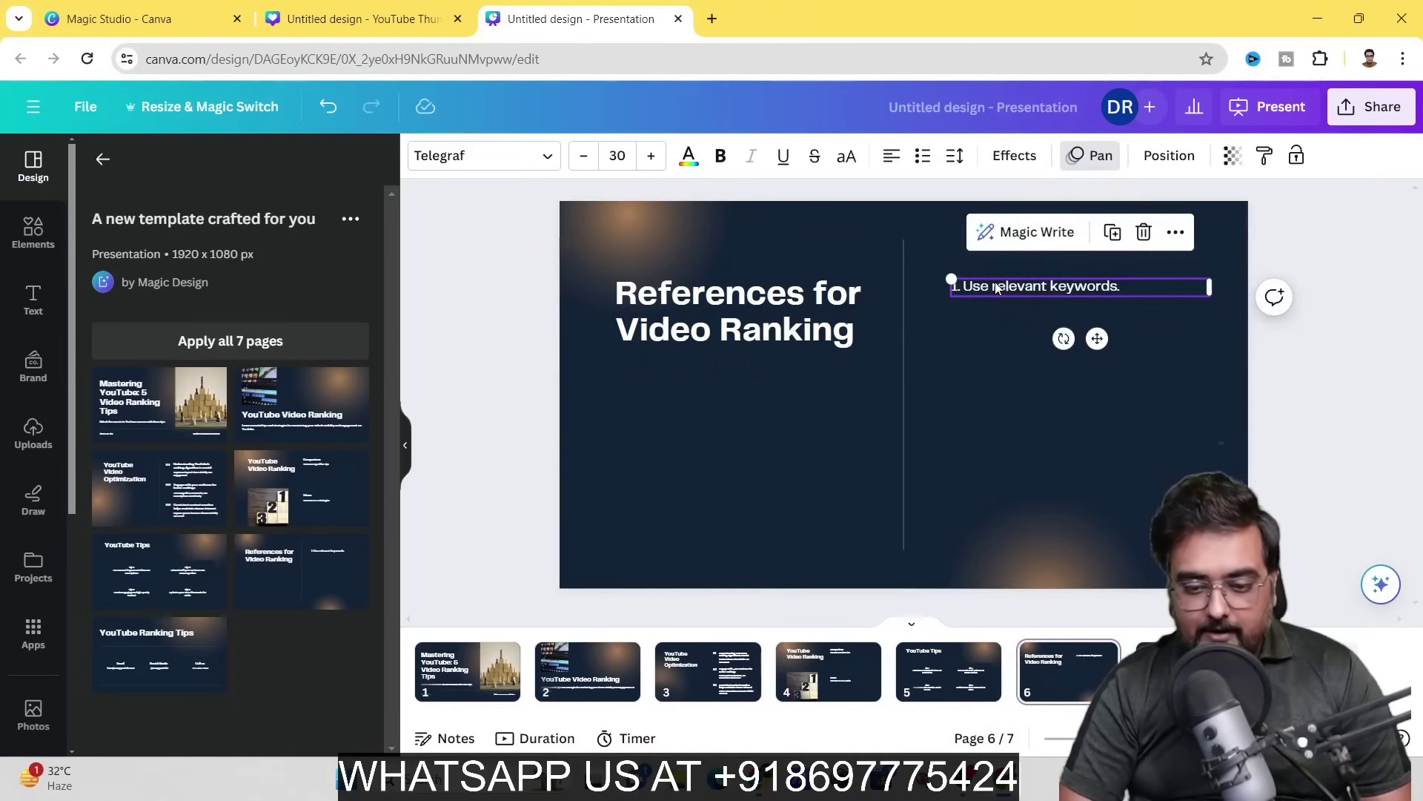
pyautogui.click(1038, 232)
pyautogui.click(1064, 281)
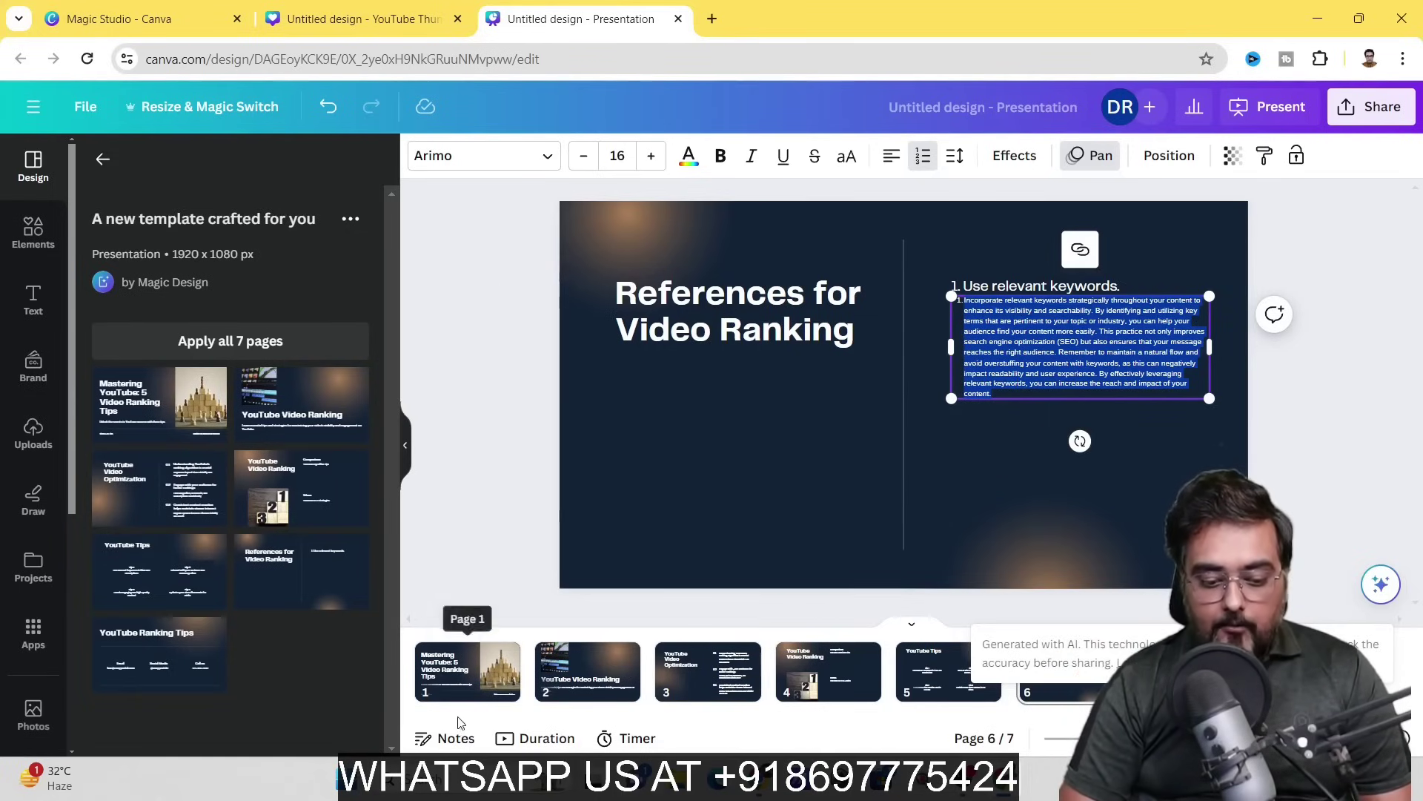
# Open the Magic Animate styles from the page animations of the title page.
pyautogui.click(455, 677)
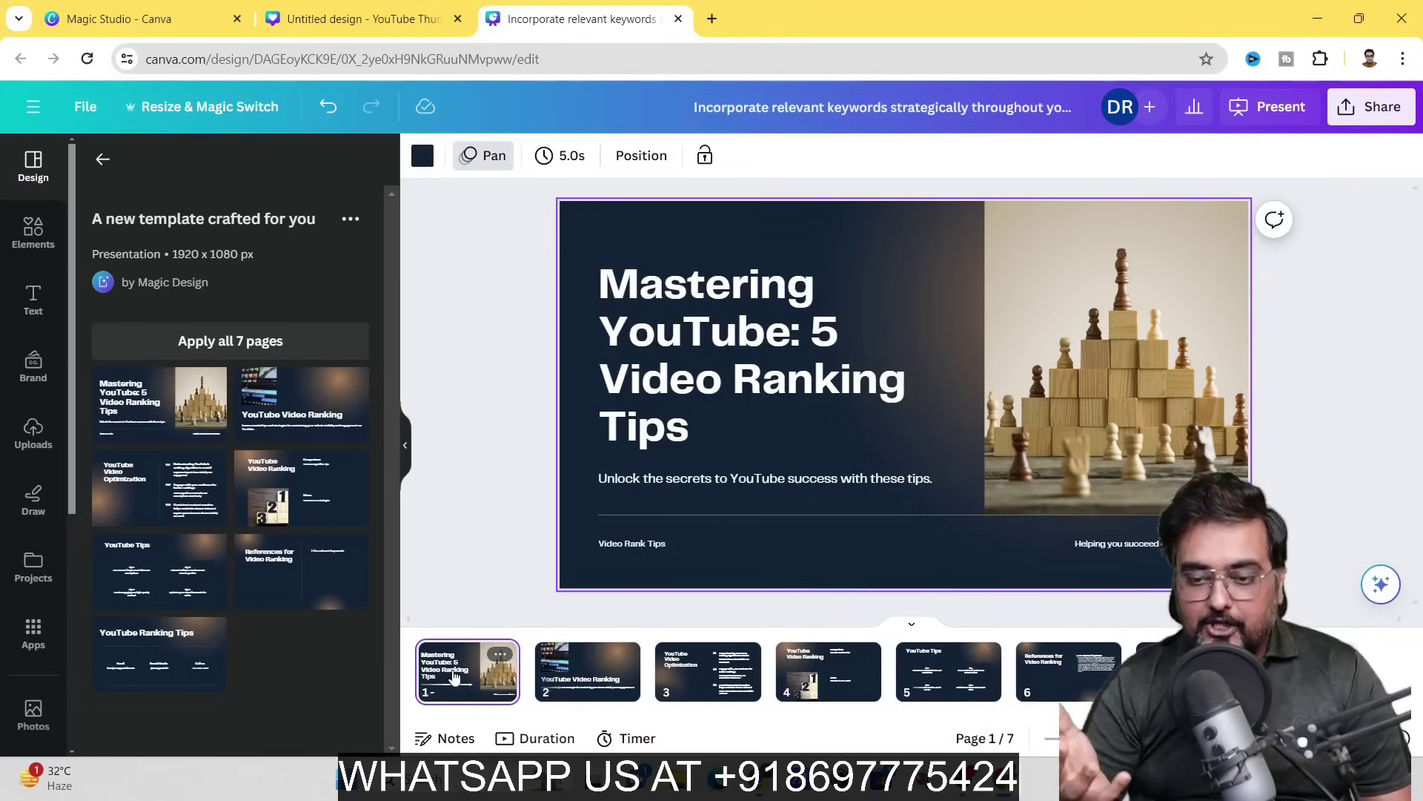
pyautogui.click(487, 160)
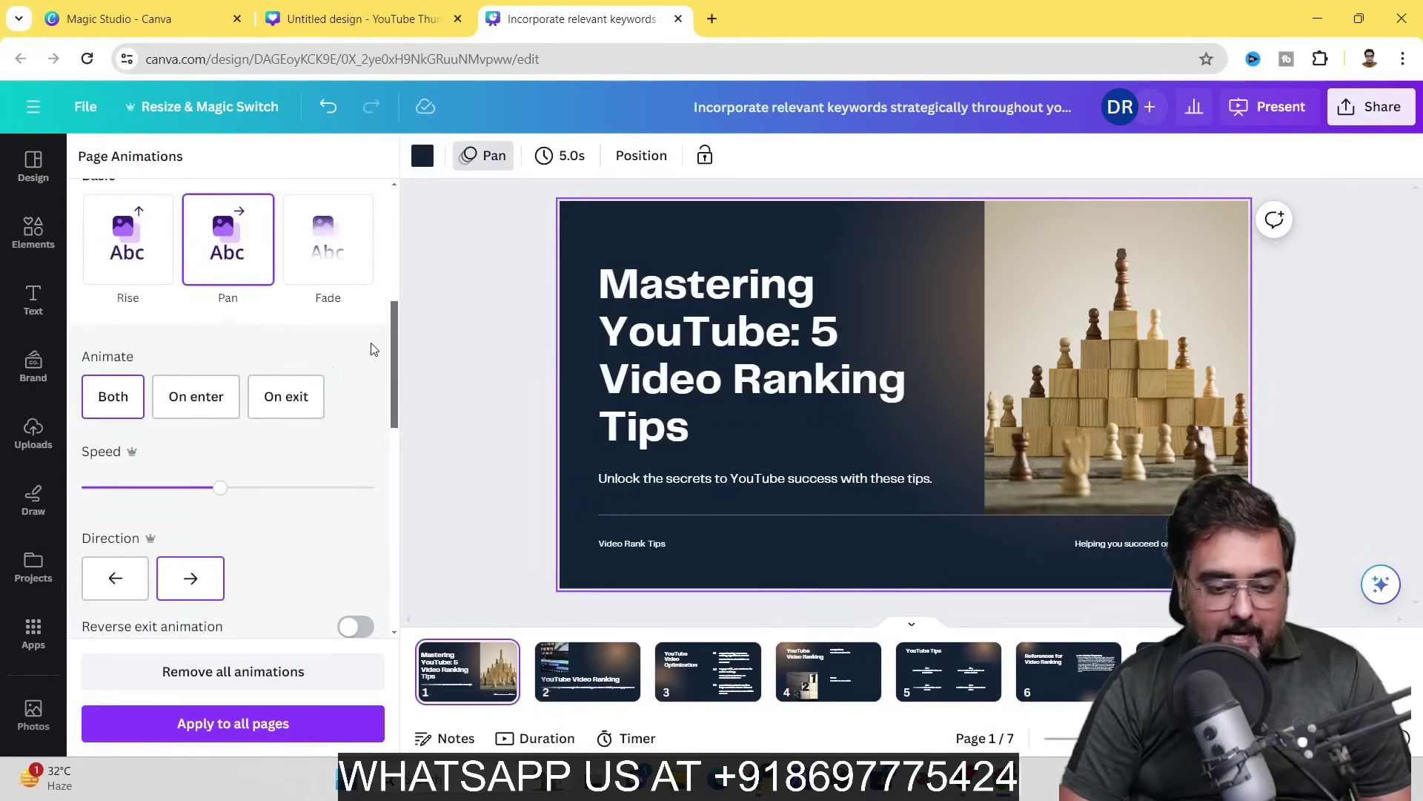
pyautogui.moveTo(389, 326); pyautogui.dragTo(395, 210)
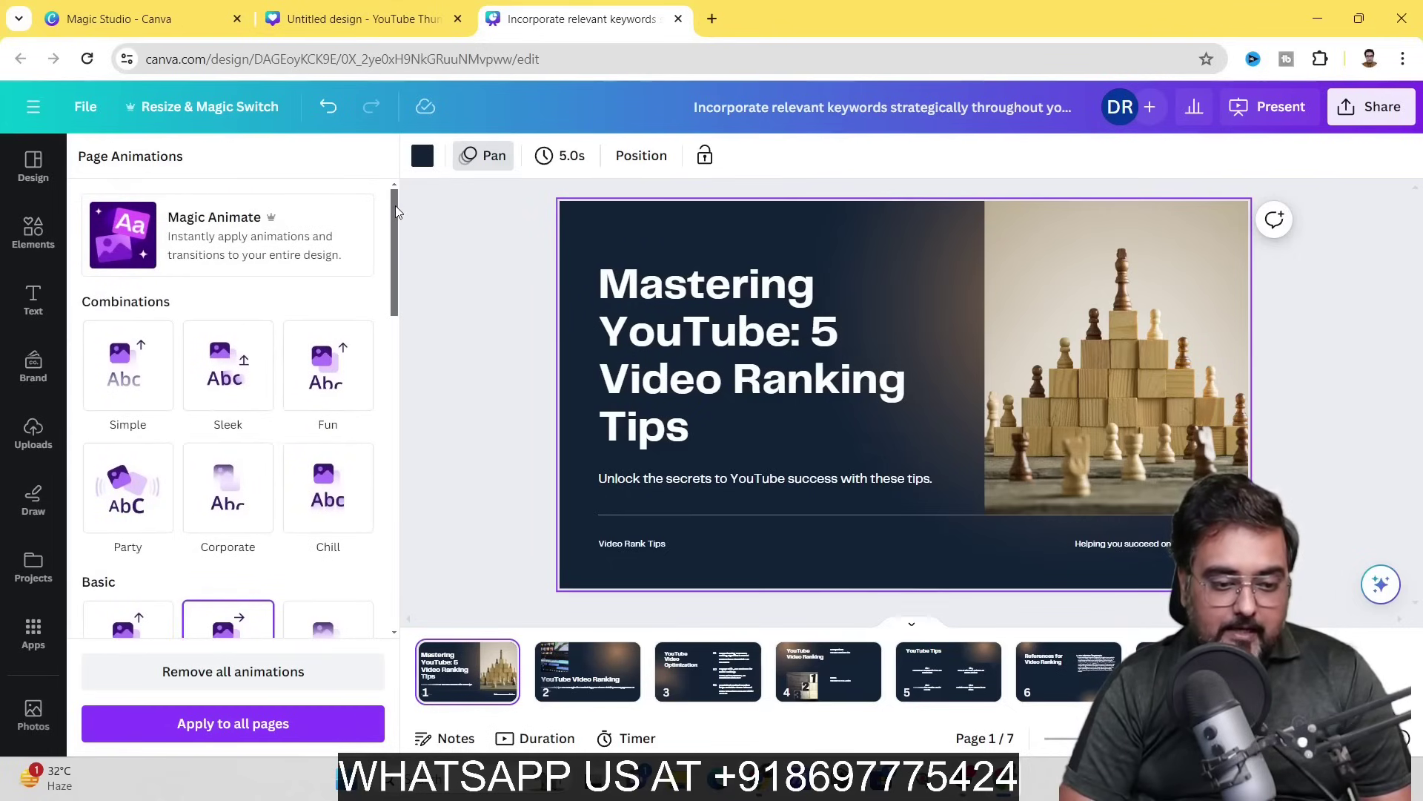
pyautogui.click(221, 226)
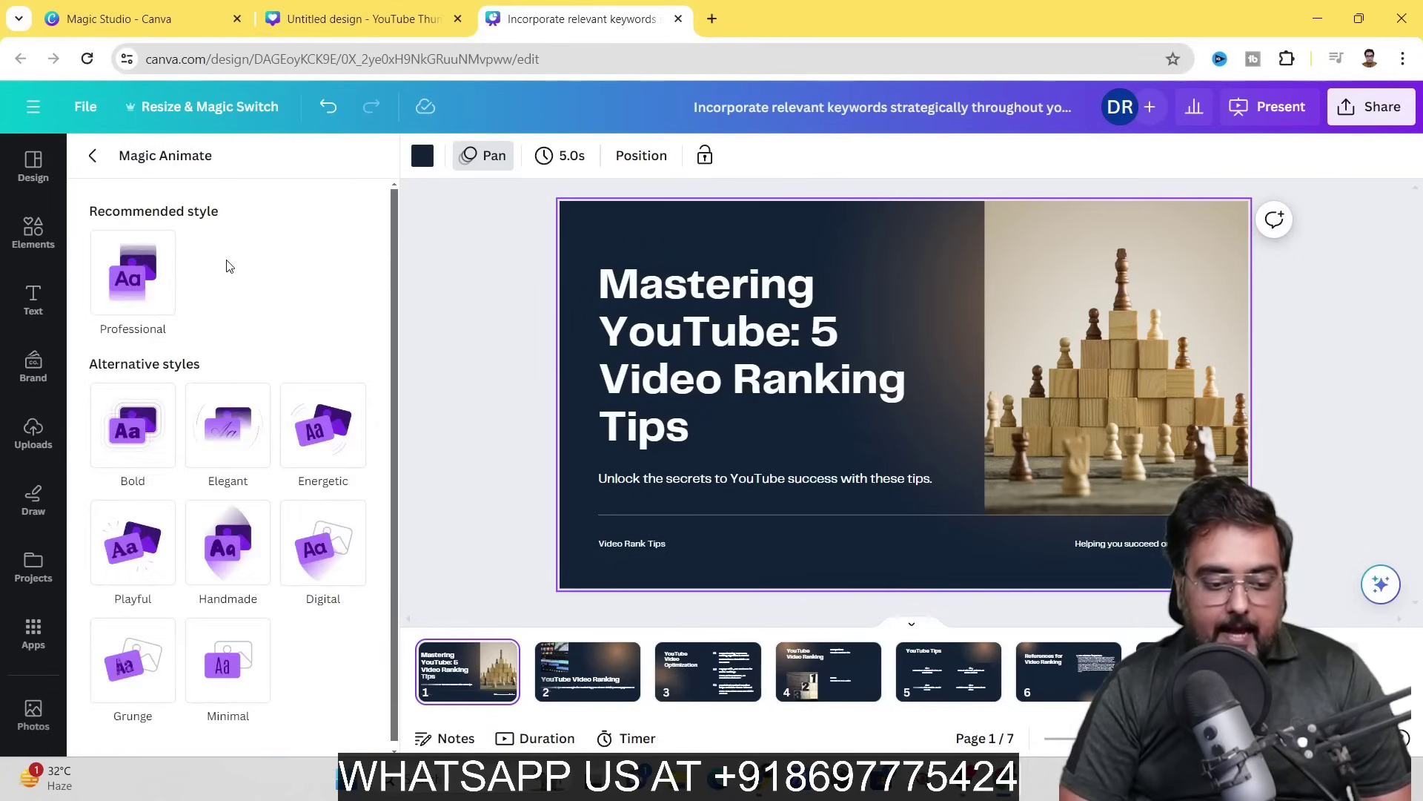
# Preview the Bold, Elegant, Energetic, Digital, Handmade, Playful, Grunge and Minimal Magic Animate styles on the title page.
pyautogui.click(137, 419)
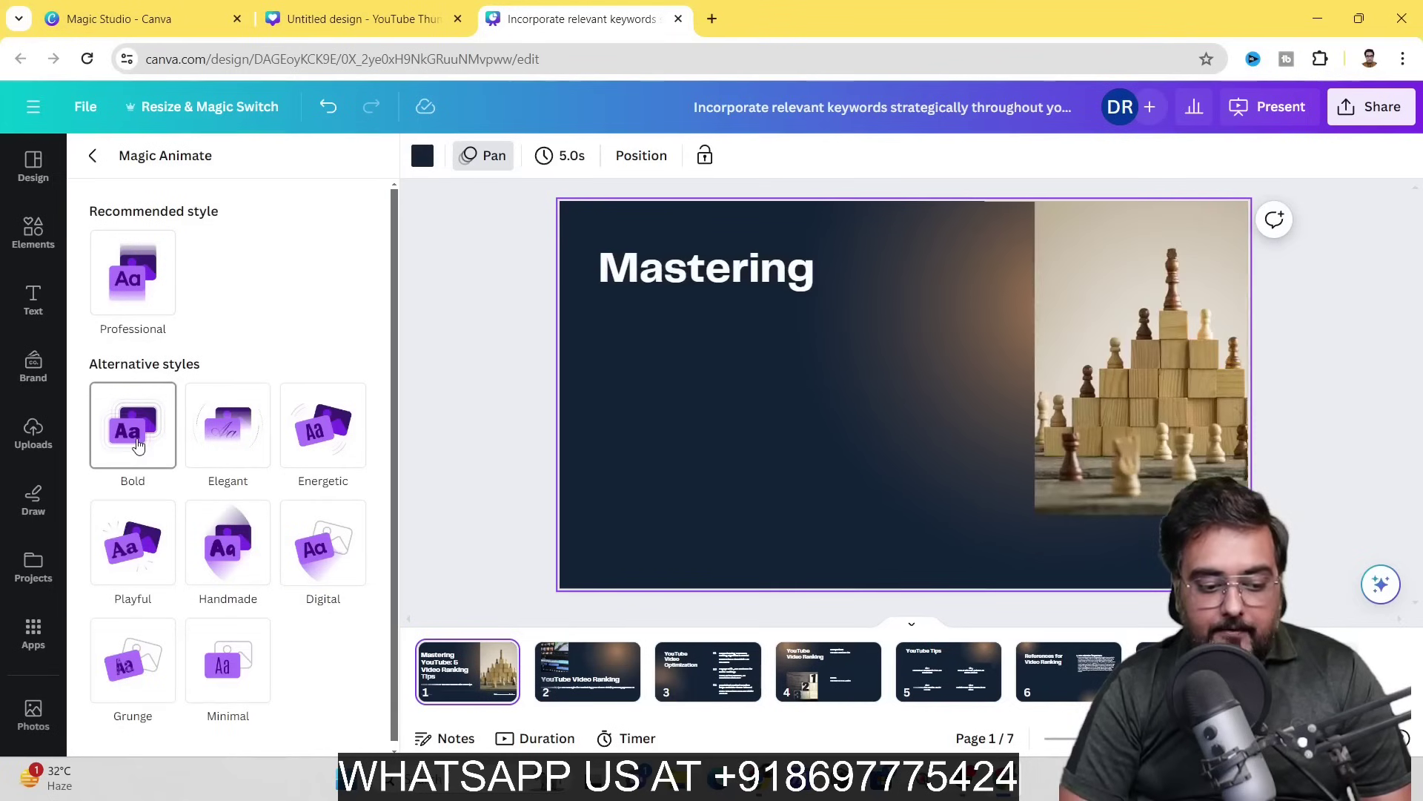
pyautogui.click(226, 445)
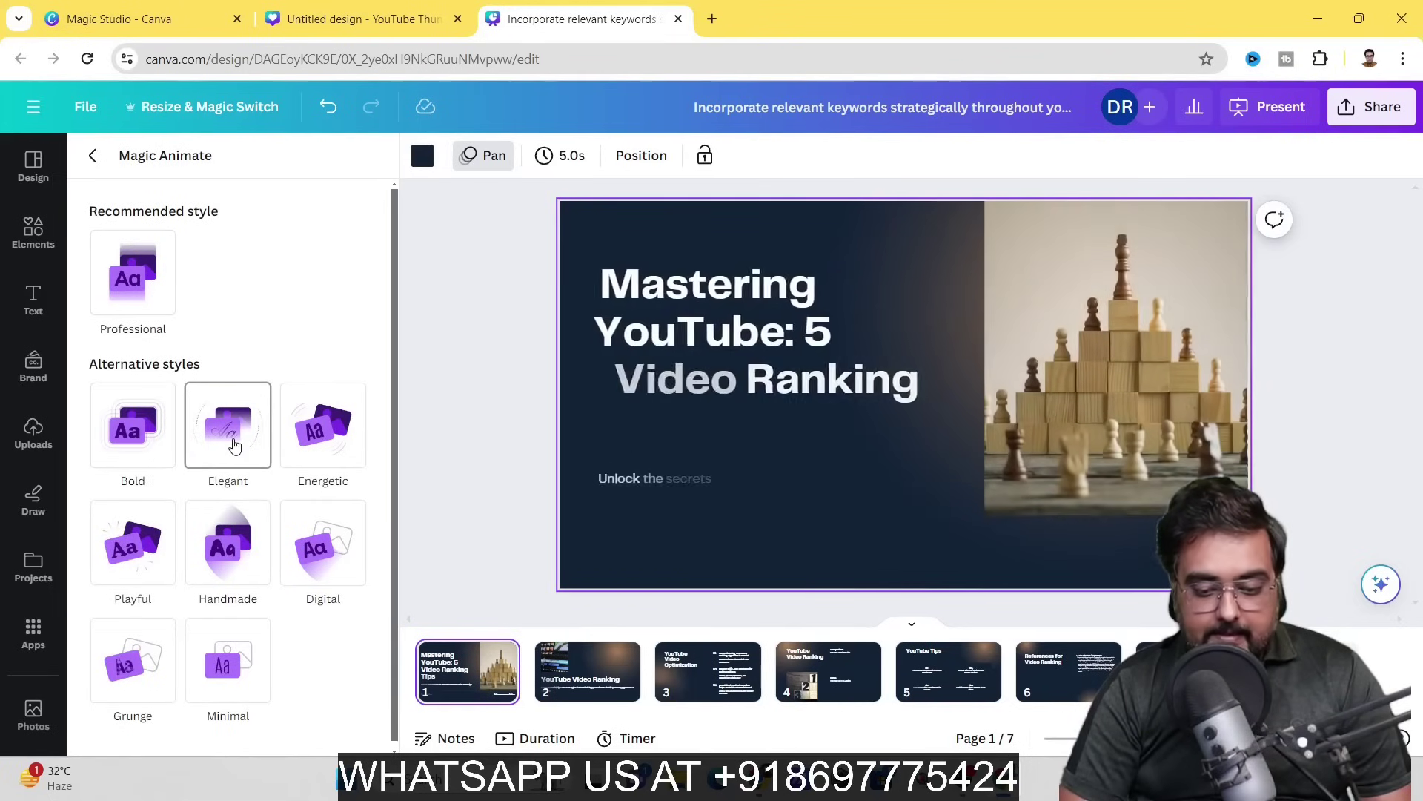
pyautogui.click(350, 436)
pyautogui.click(323, 545)
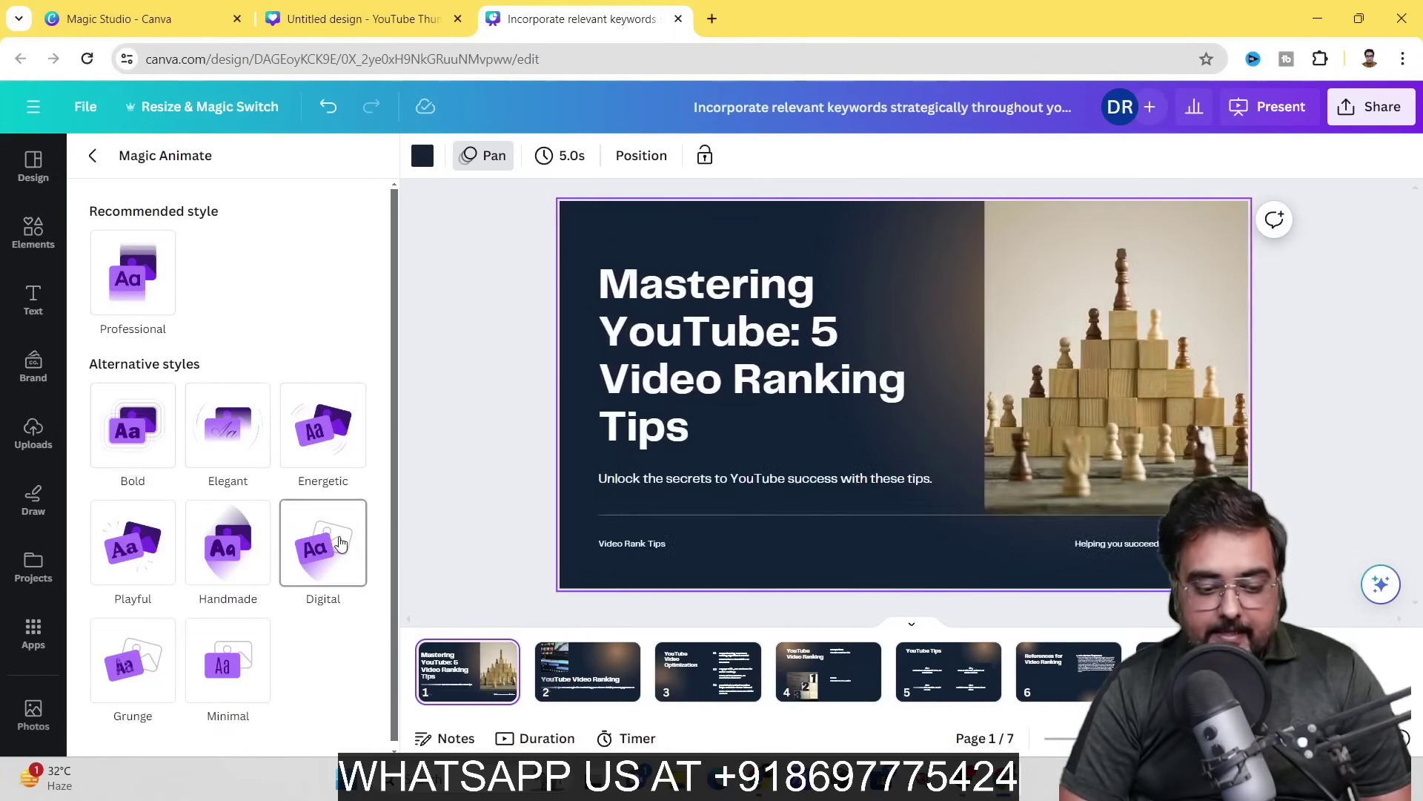
pyautogui.click(252, 552)
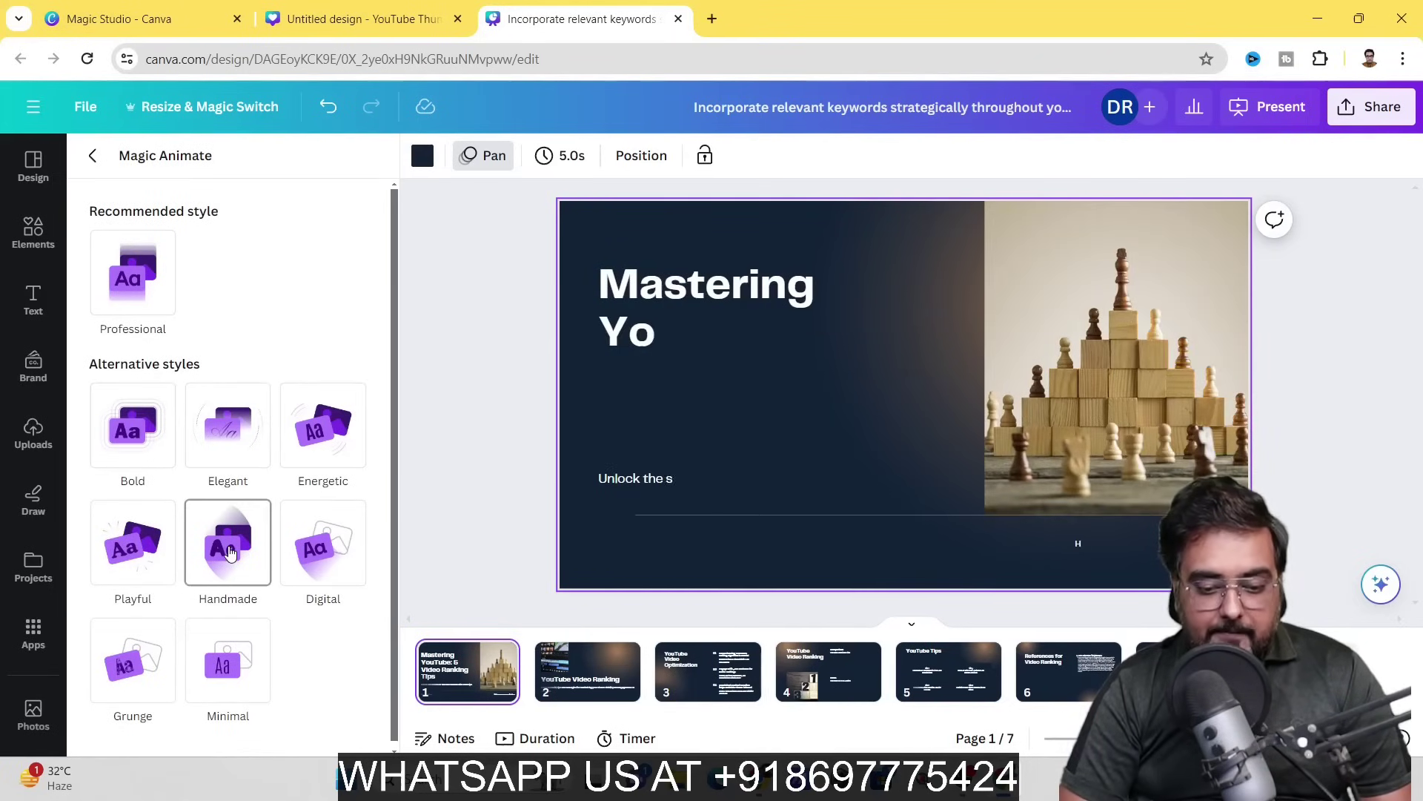
pyautogui.click(125, 549)
pyautogui.click(127, 660)
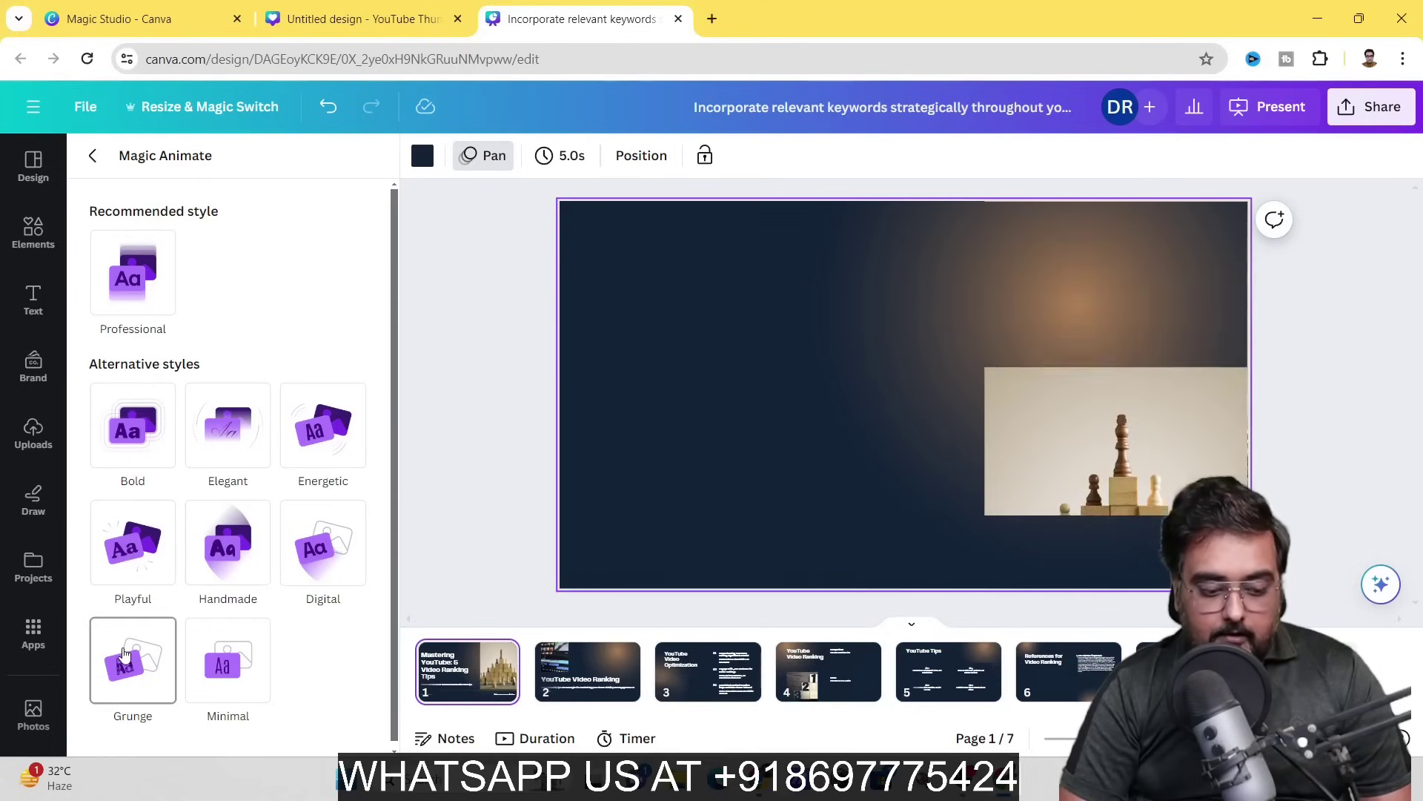
pyautogui.click(249, 656)
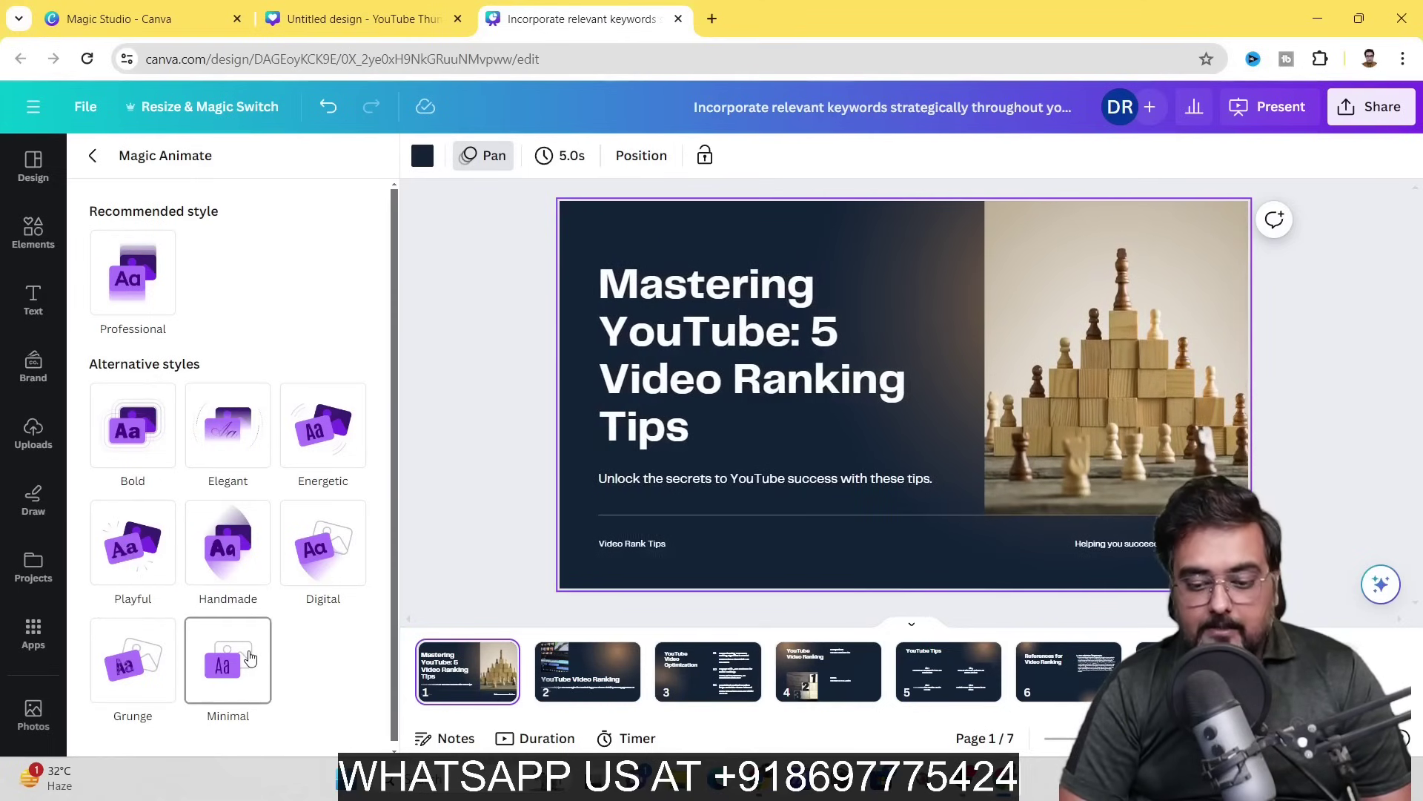
# Apply the Bold Magic Animate style to the presentation and play it in full screen to check the animations.
pyautogui.click(141, 446)
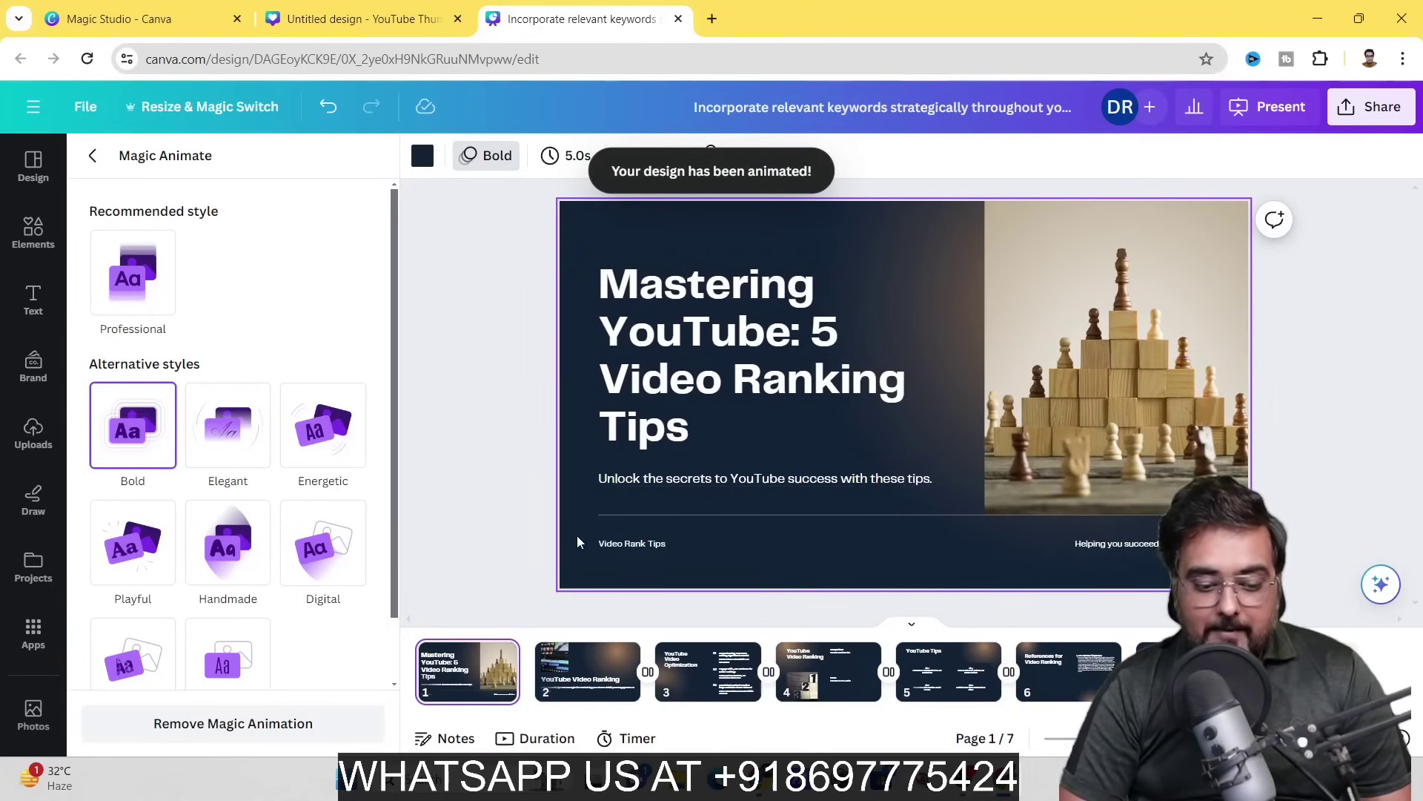
pyautogui.click(1253, 106)
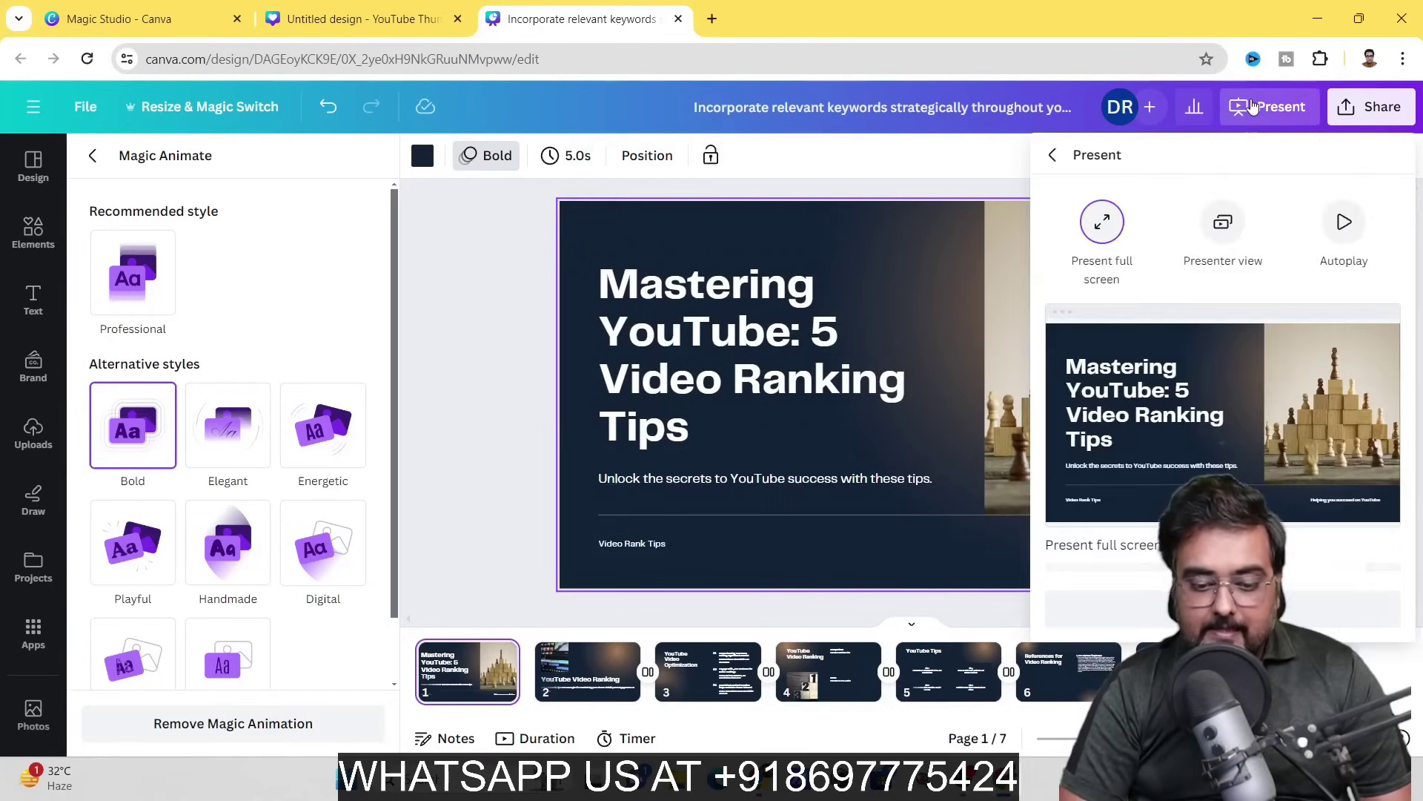
pyautogui.click(1223, 582)
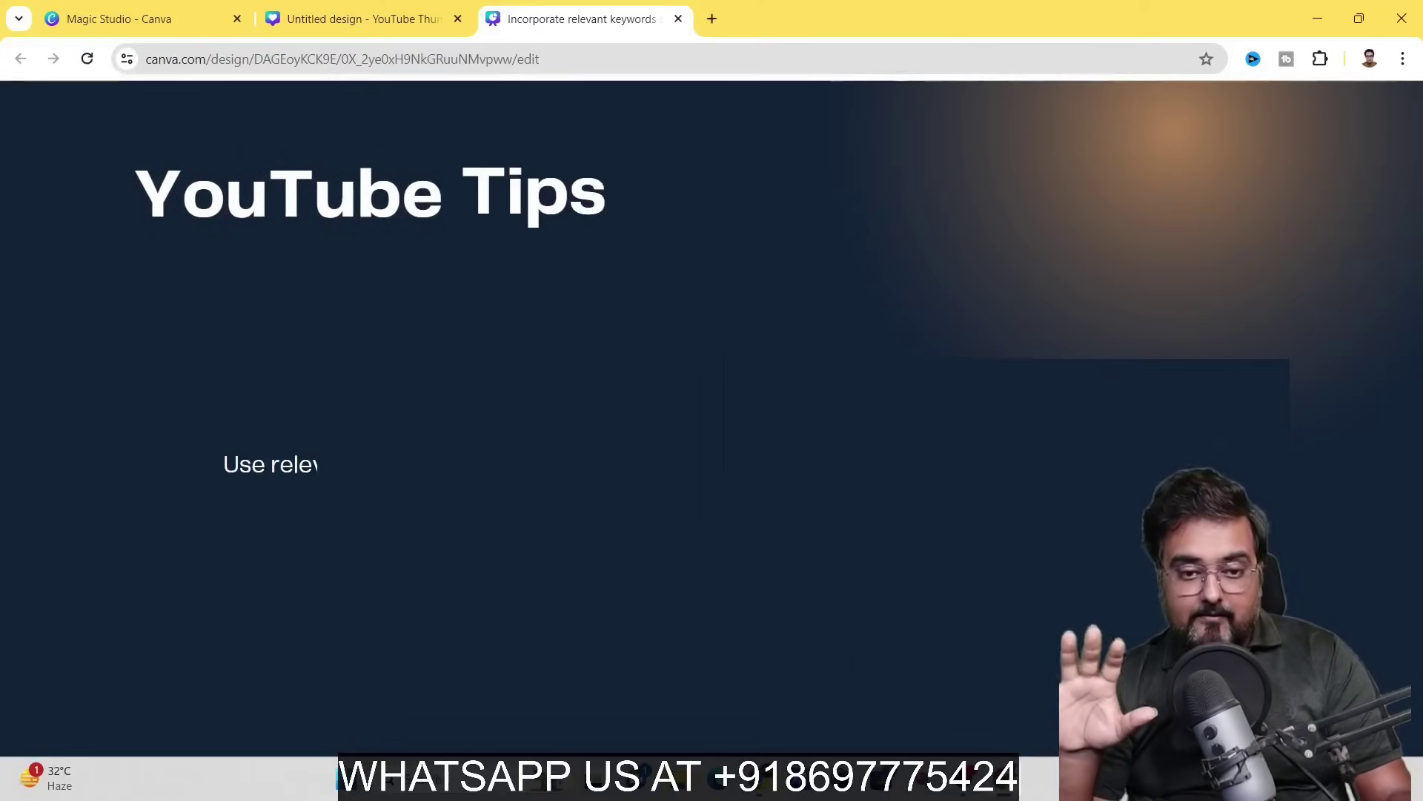
pyautogui.press('Escape')
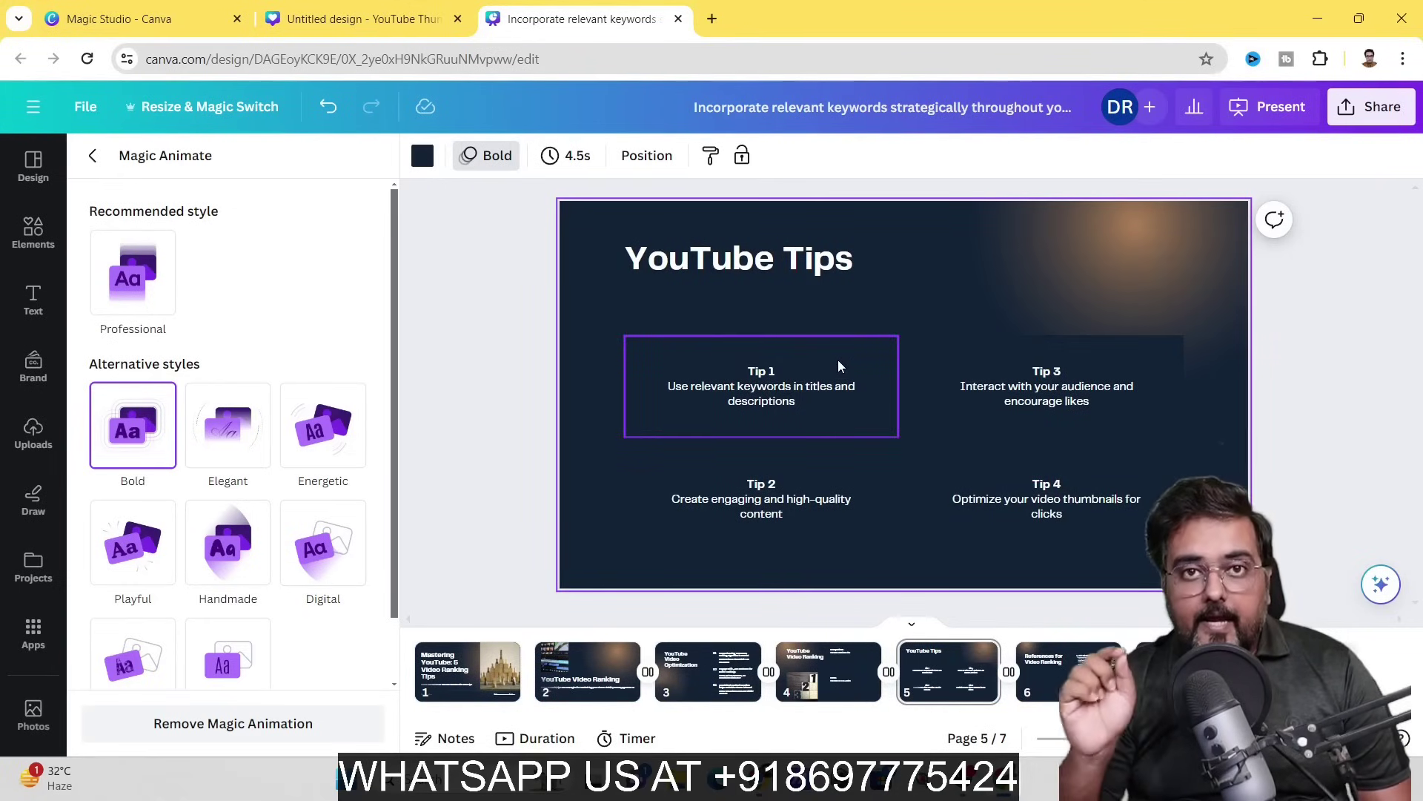
# Translate all pages of the existing presentation into Hindi with Magic Switch.
pyautogui.click(176, 108)
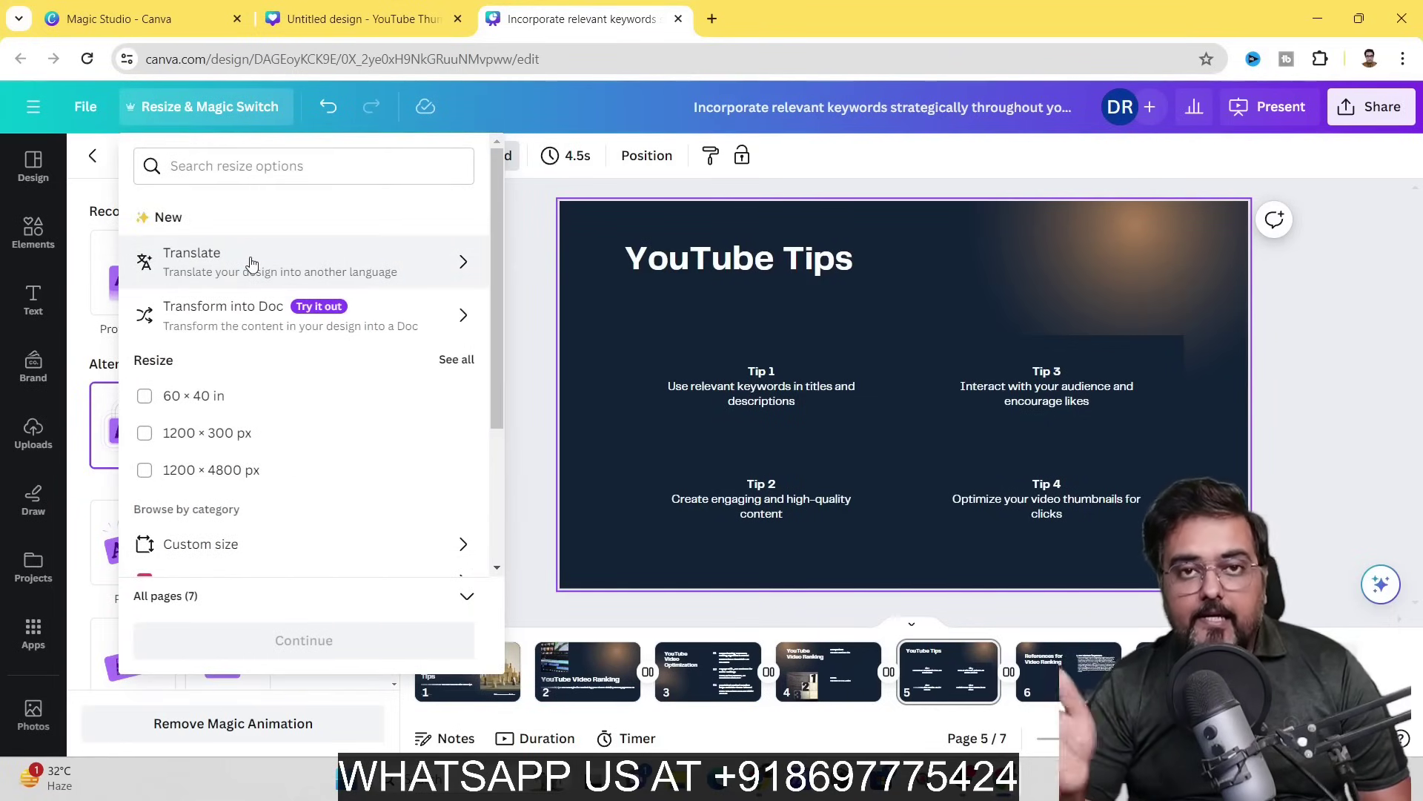
pyautogui.click(251, 263)
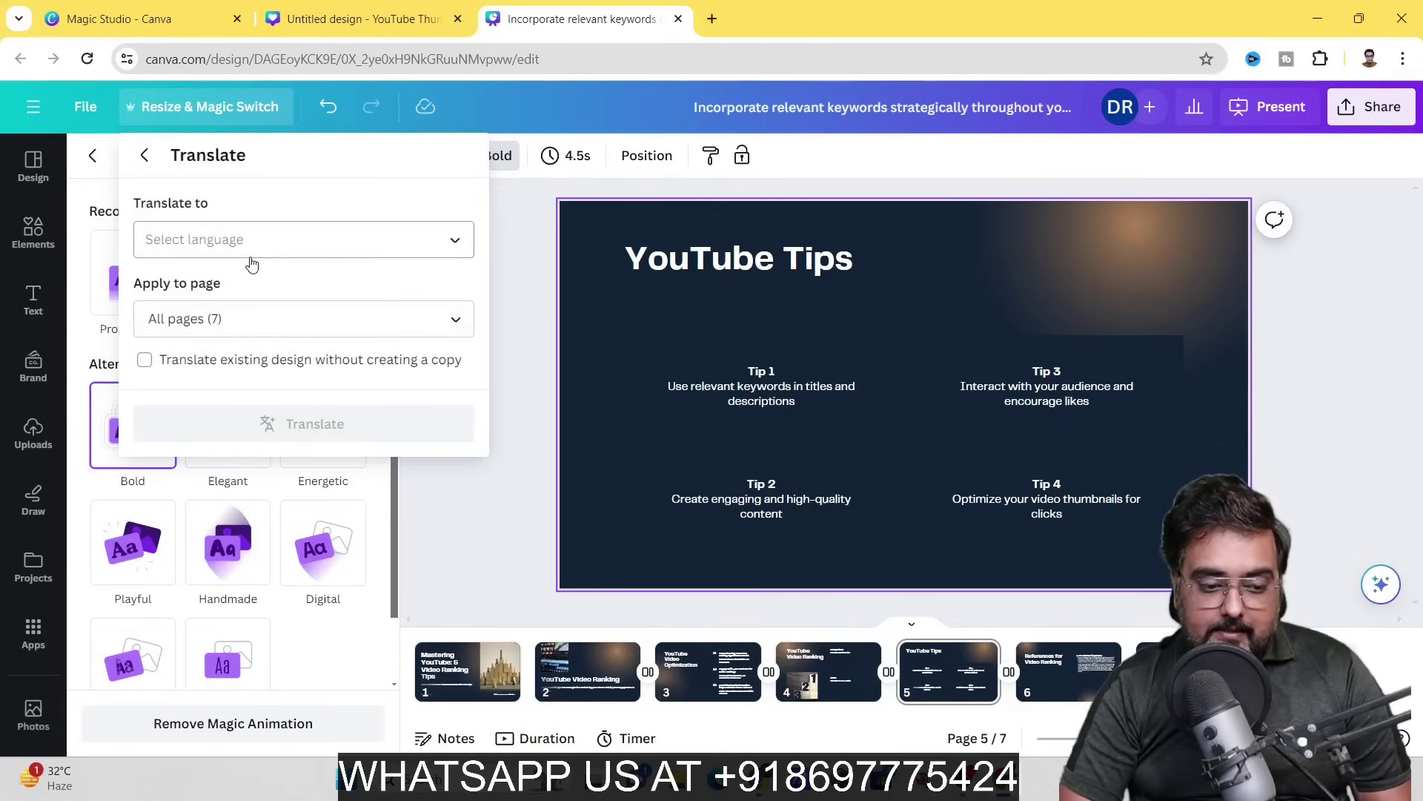
pyautogui.click(251, 252)
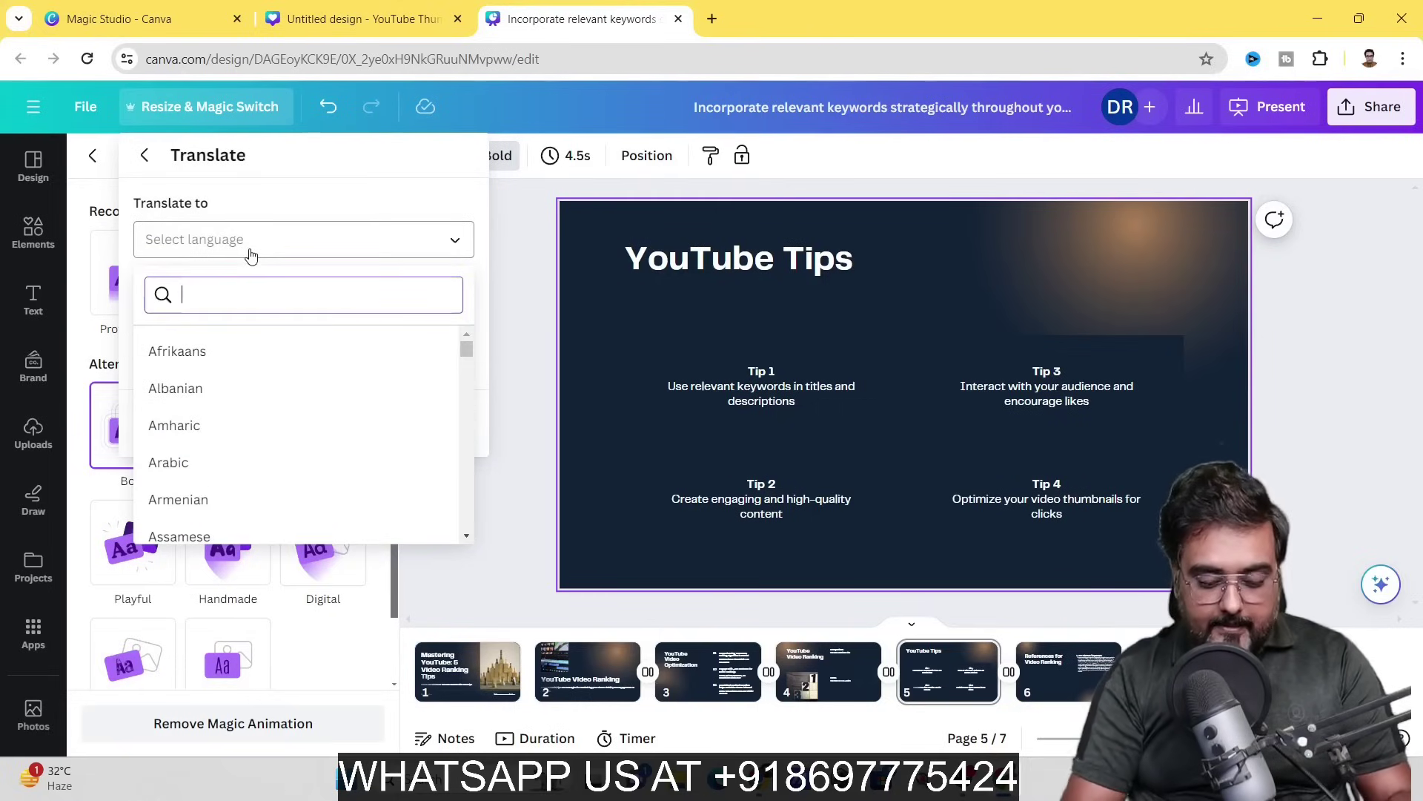
pyautogui.write('hindi')
pyautogui.click(216, 351)
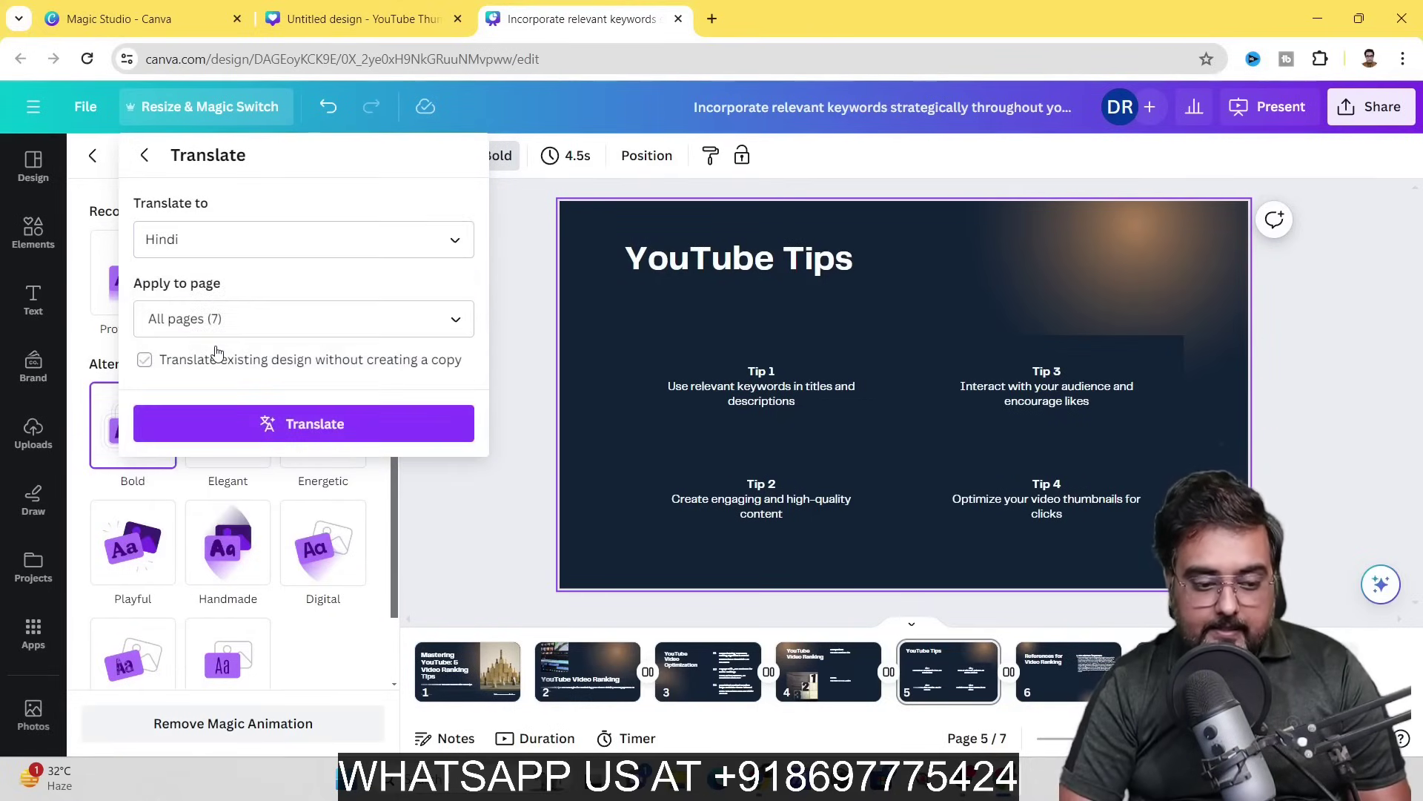
pyautogui.click(243, 327)
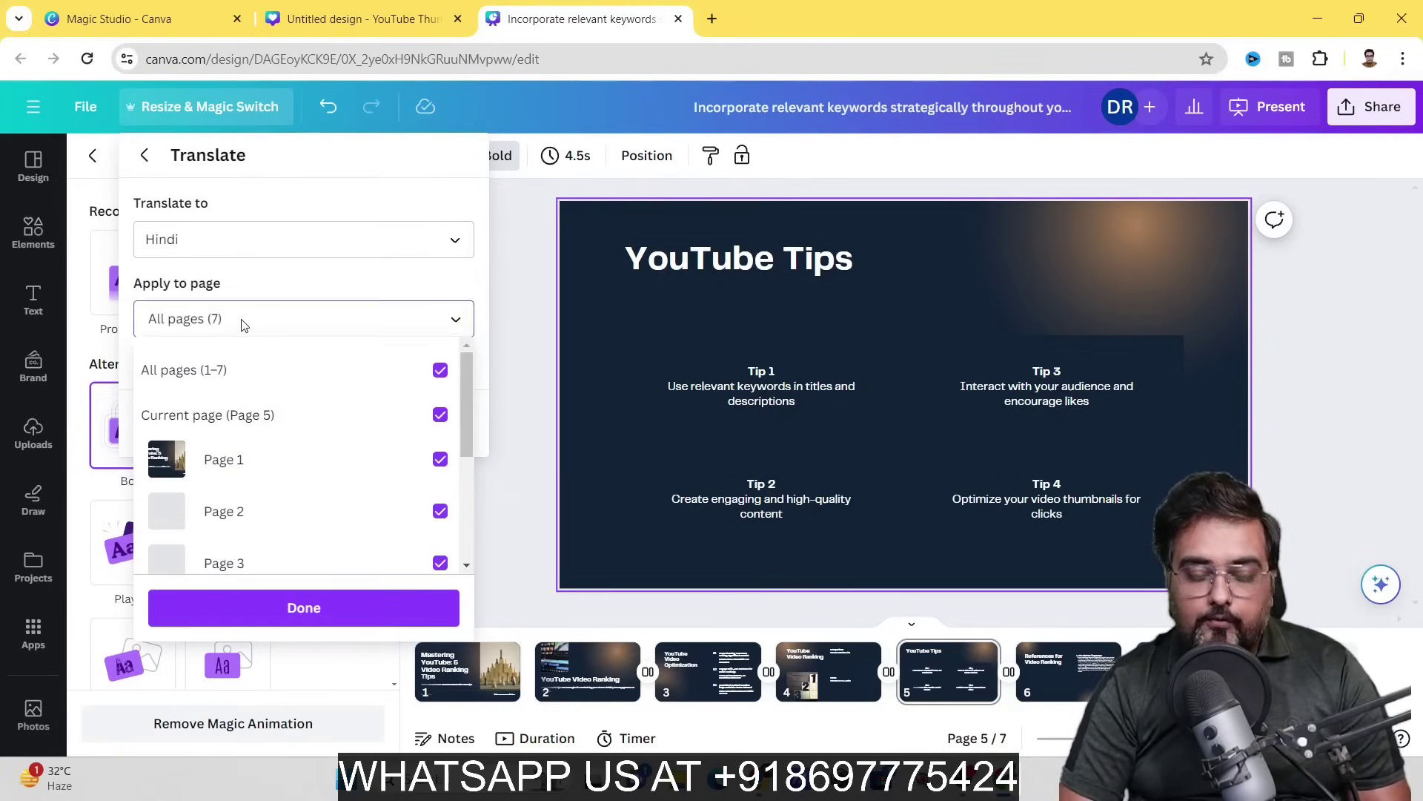
pyautogui.click(232, 368)
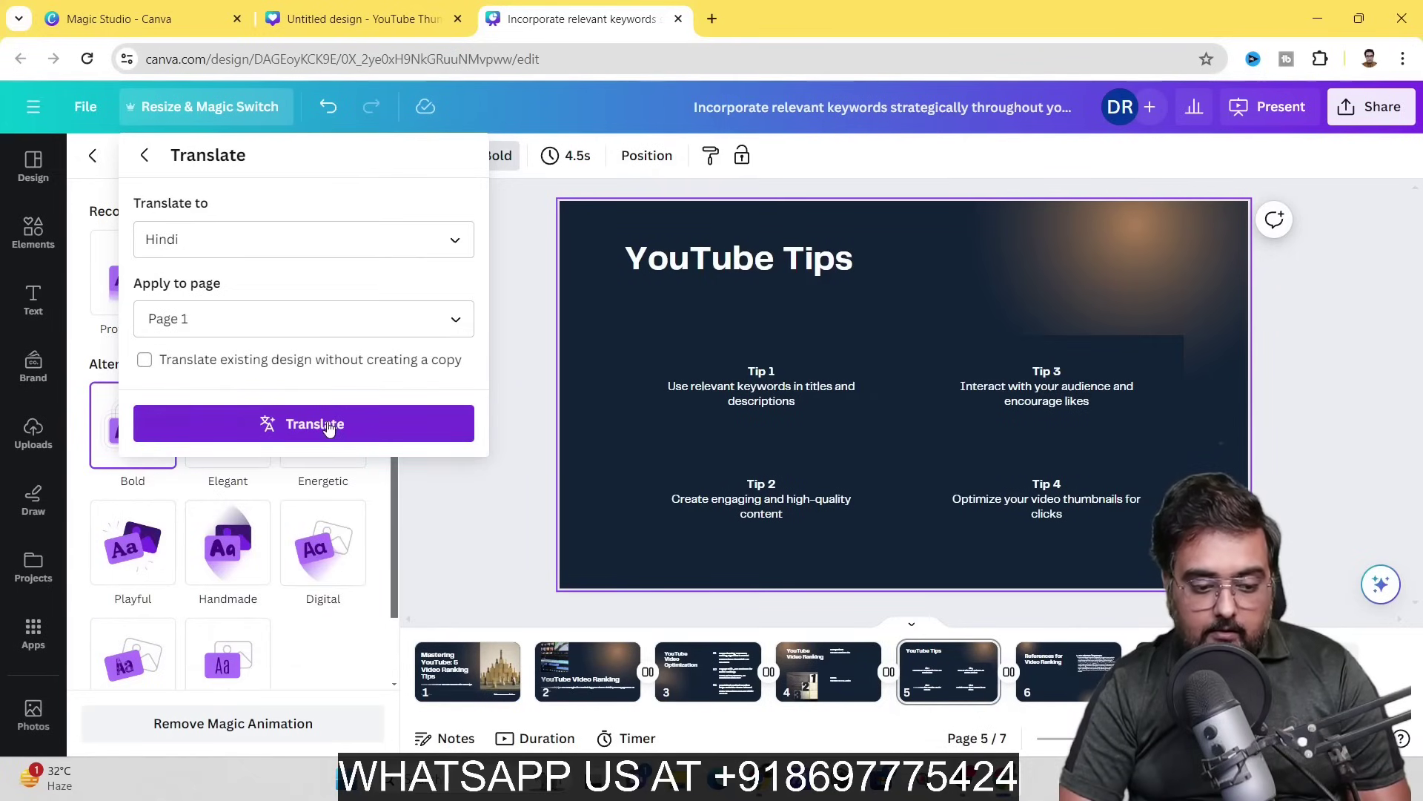
pyautogui.click(329, 426)
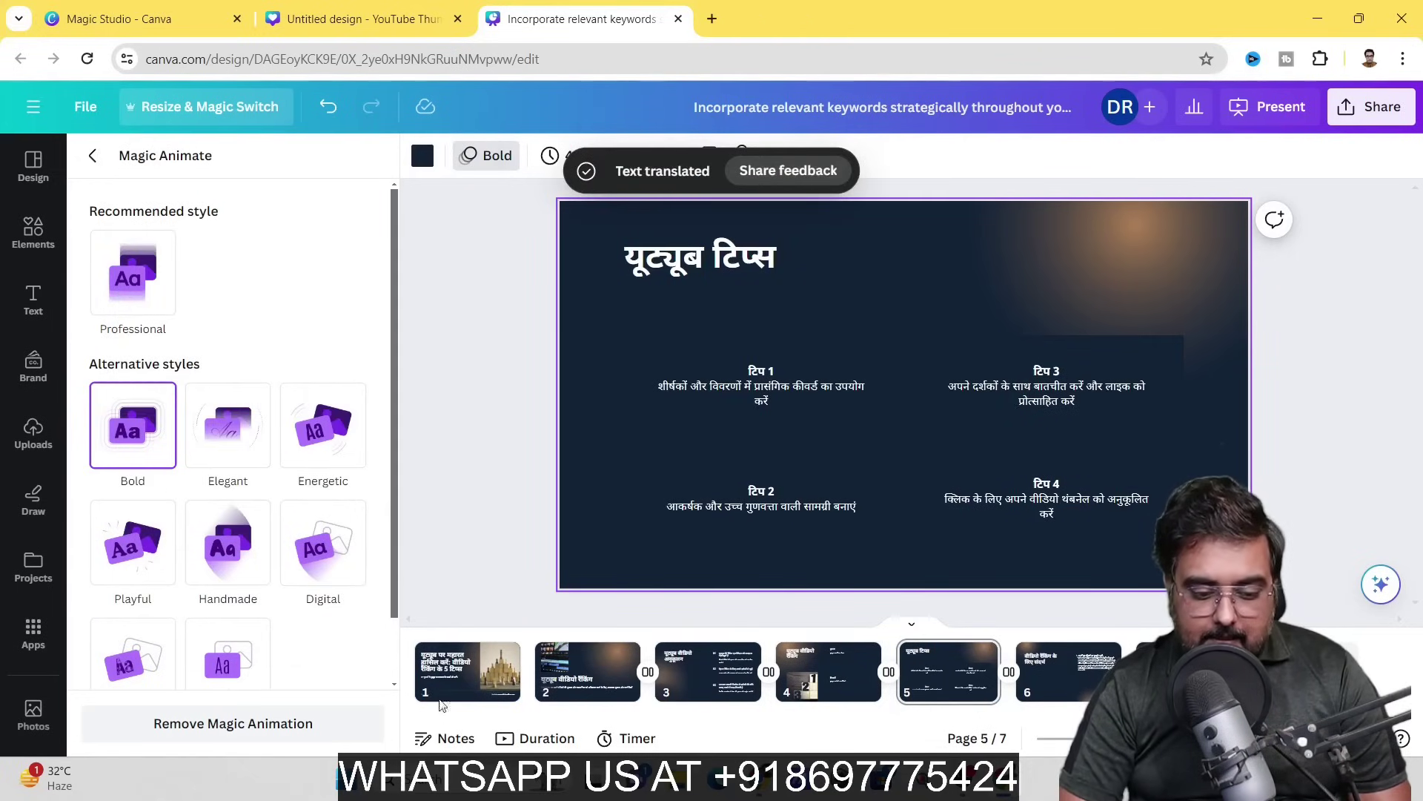
# Check the Hindi title page and return the presentation's text to English.
pyautogui.click(447, 673)
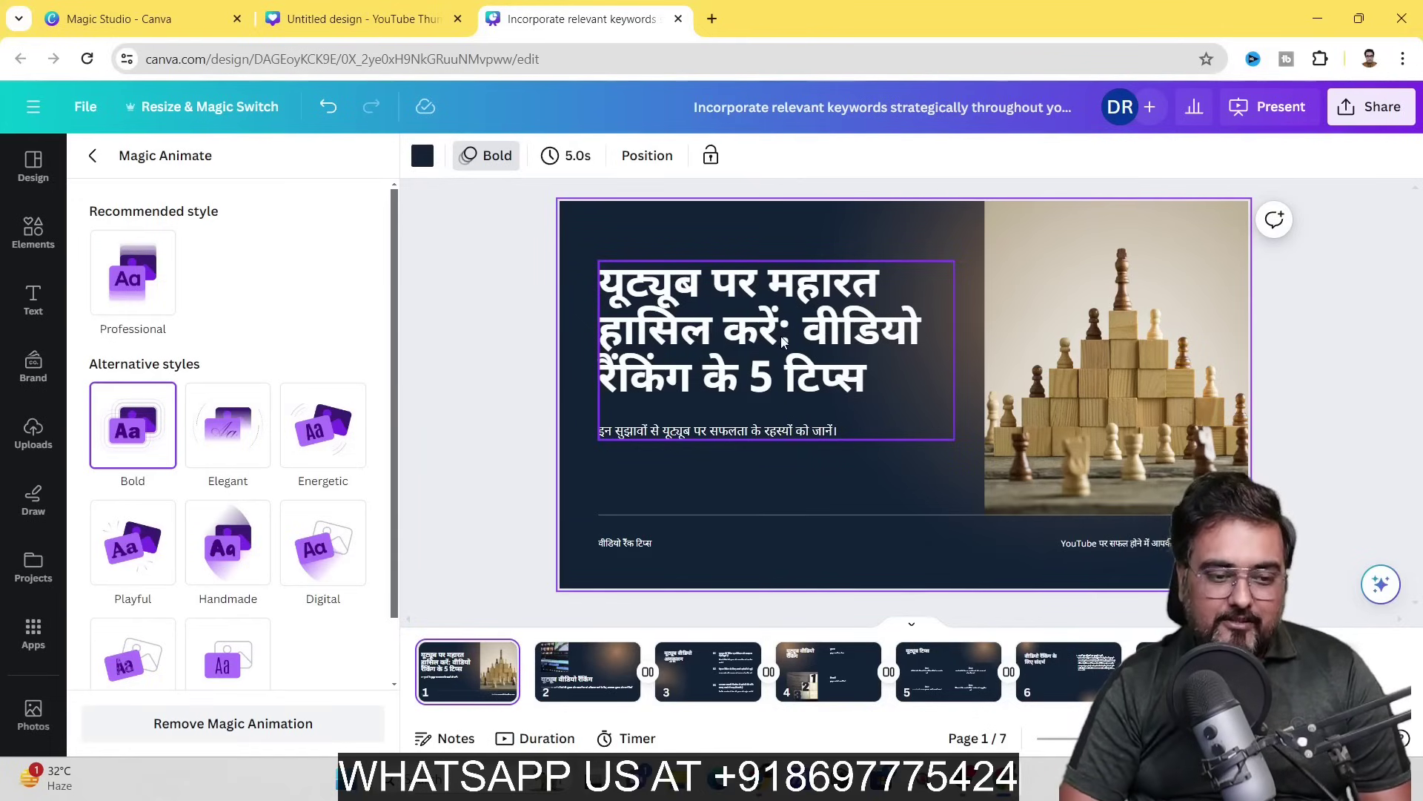
pyautogui.hotkey('ctrl', 'z')
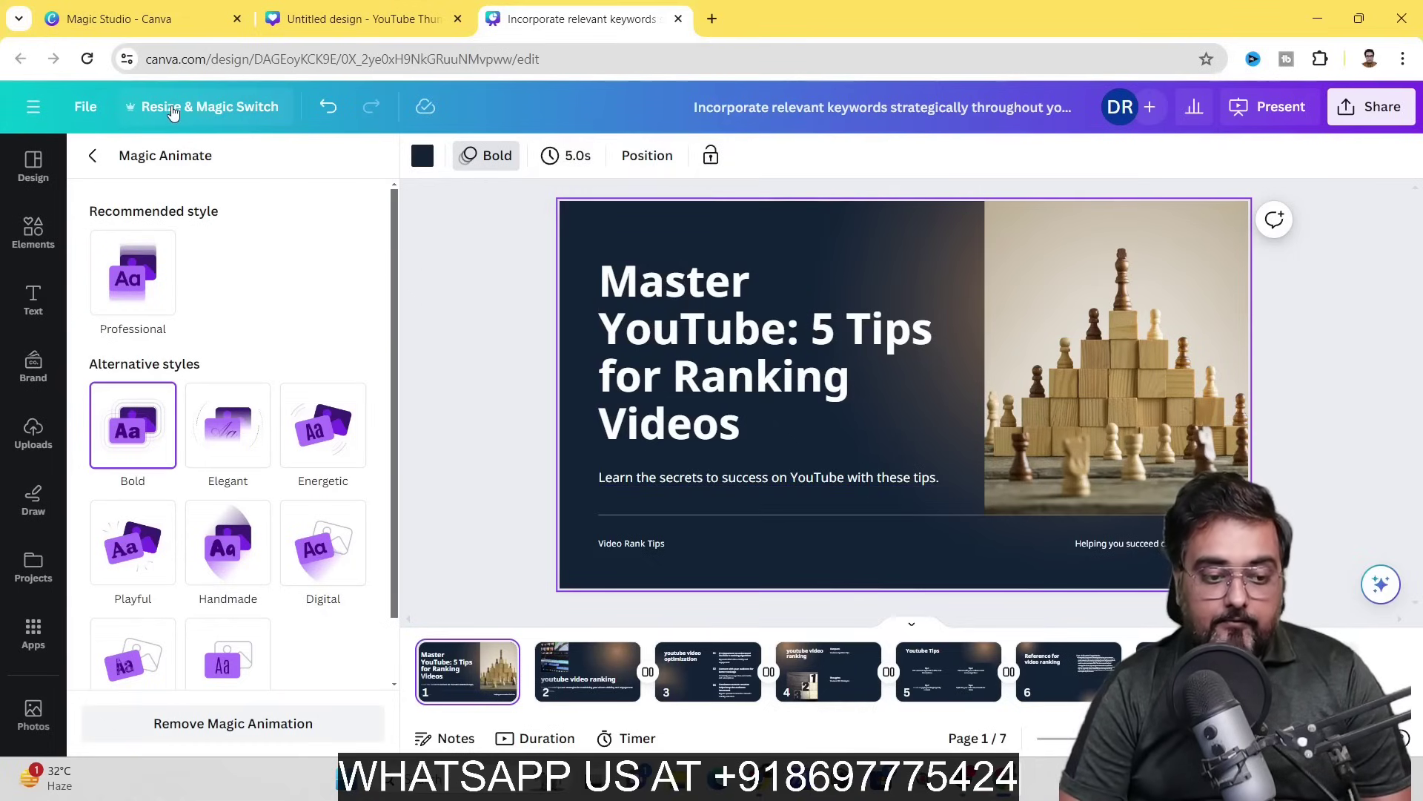
# Transform the presentation into a Doc in the Blog post format and open the resulting document.
pyautogui.click(200, 108)
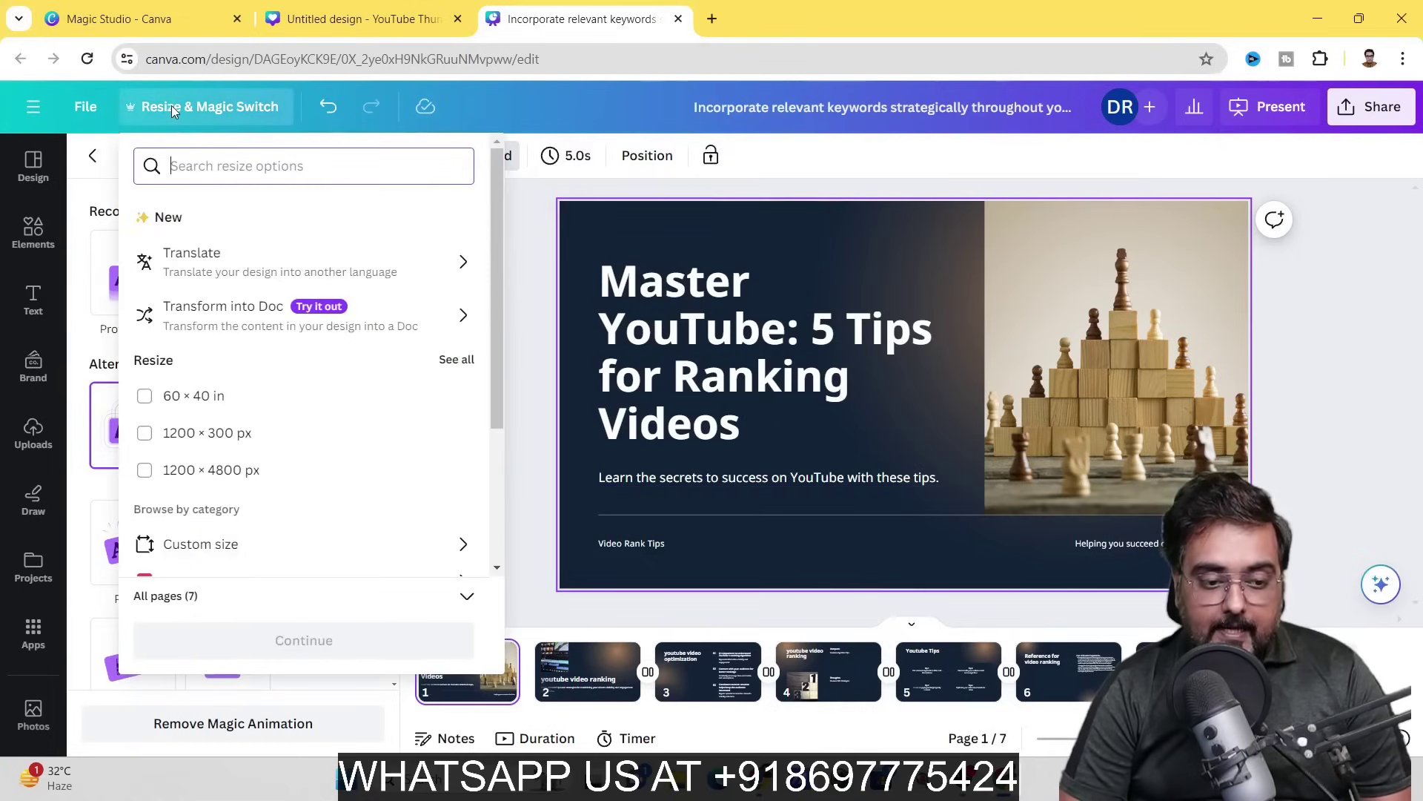
pyautogui.click(256, 319)
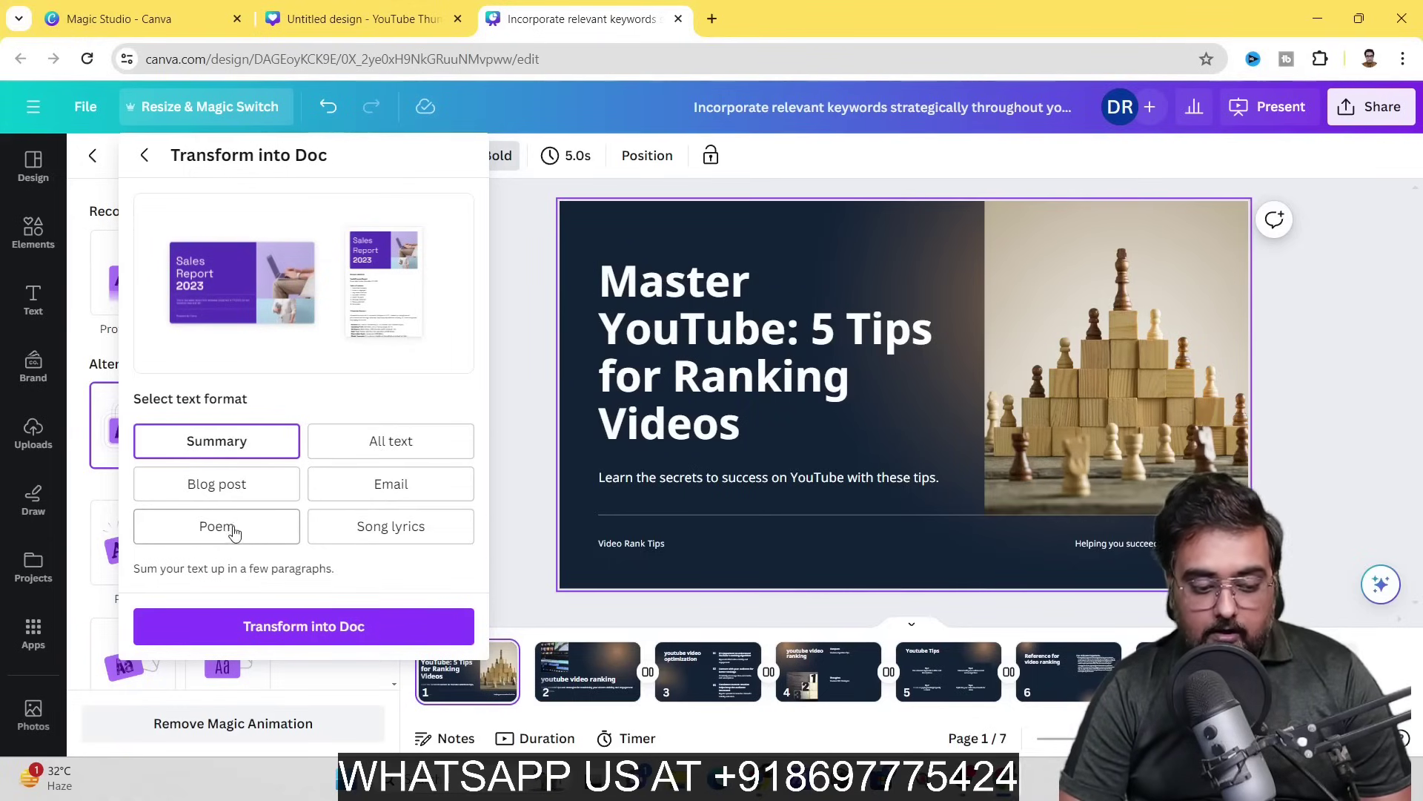
pyautogui.click(257, 495)
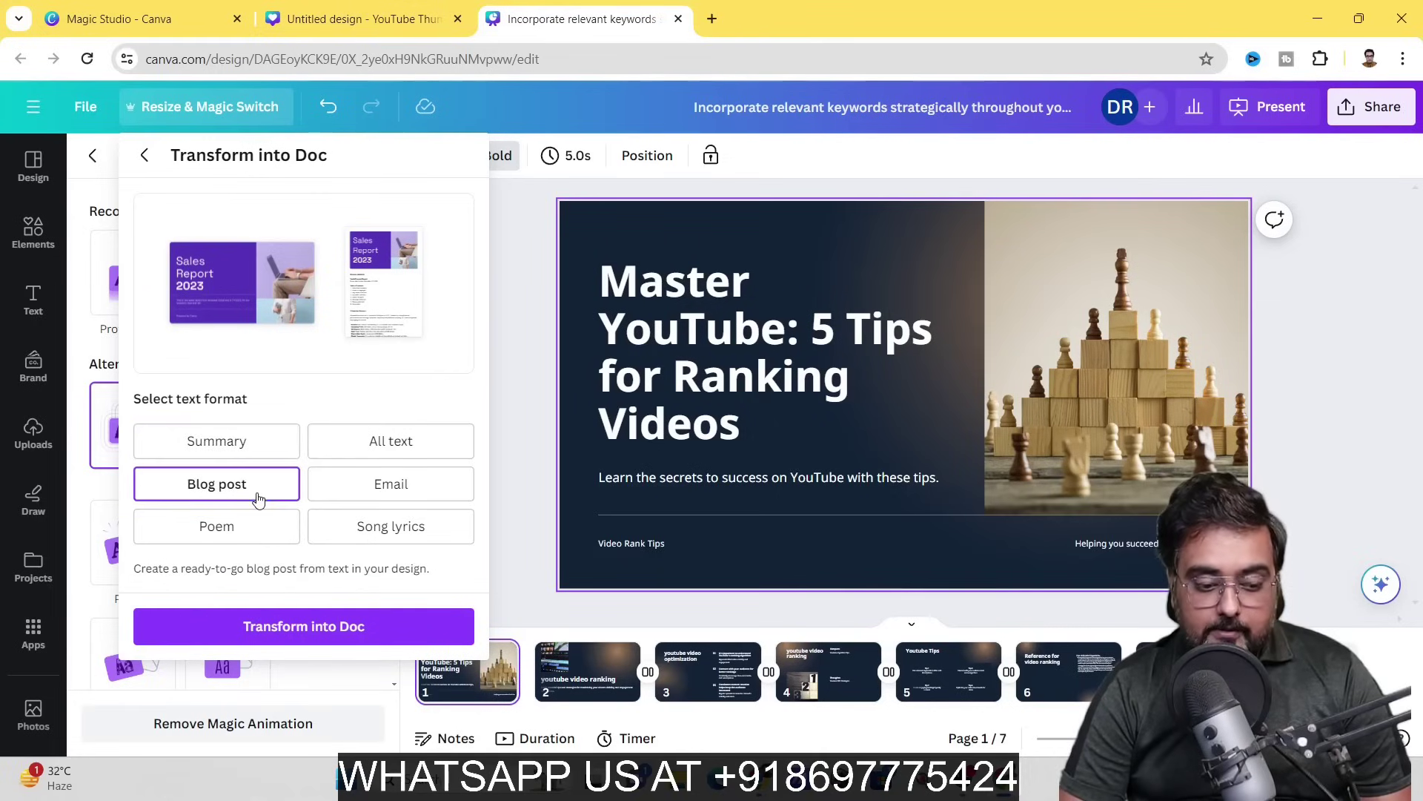
pyautogui.click(298, 636)
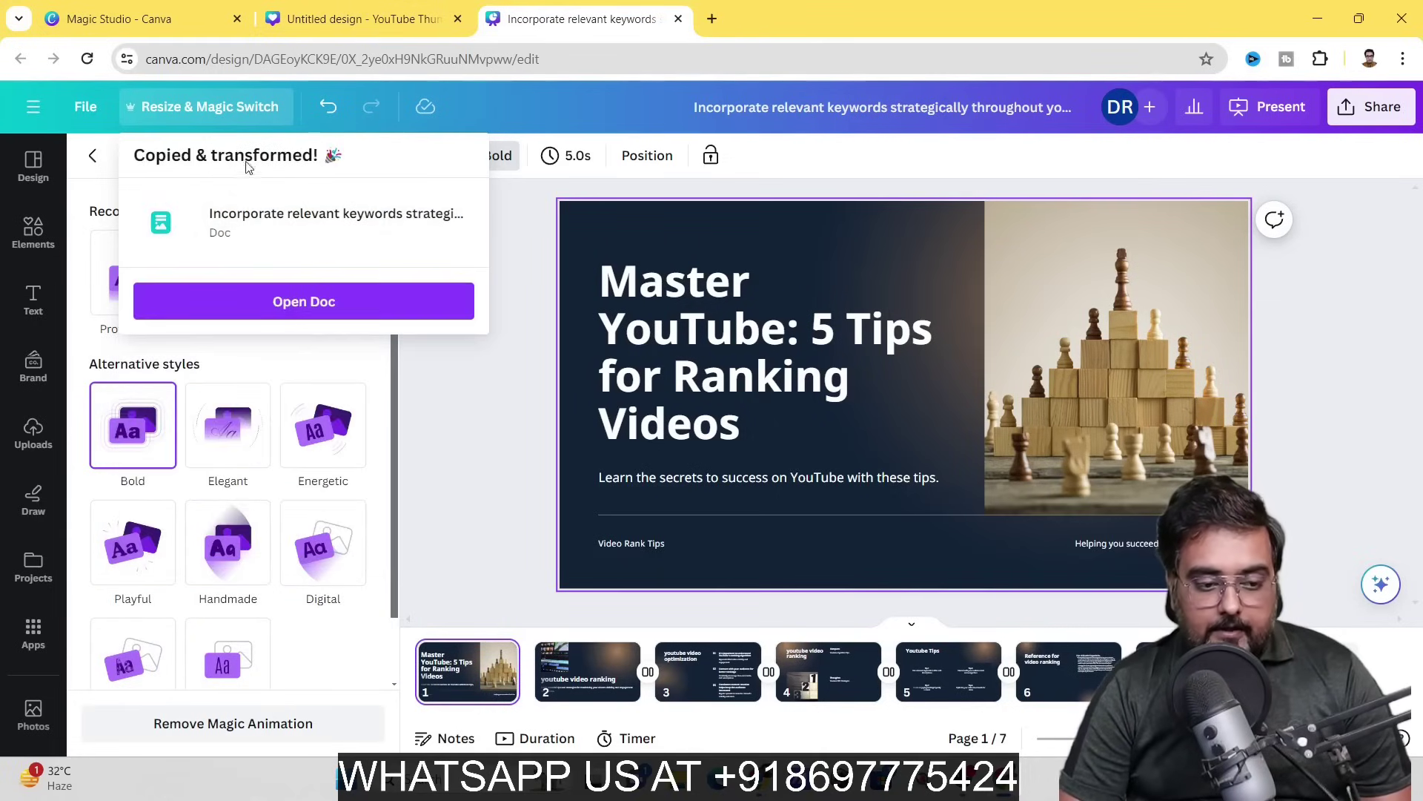
pyautogui.click(298, 302)
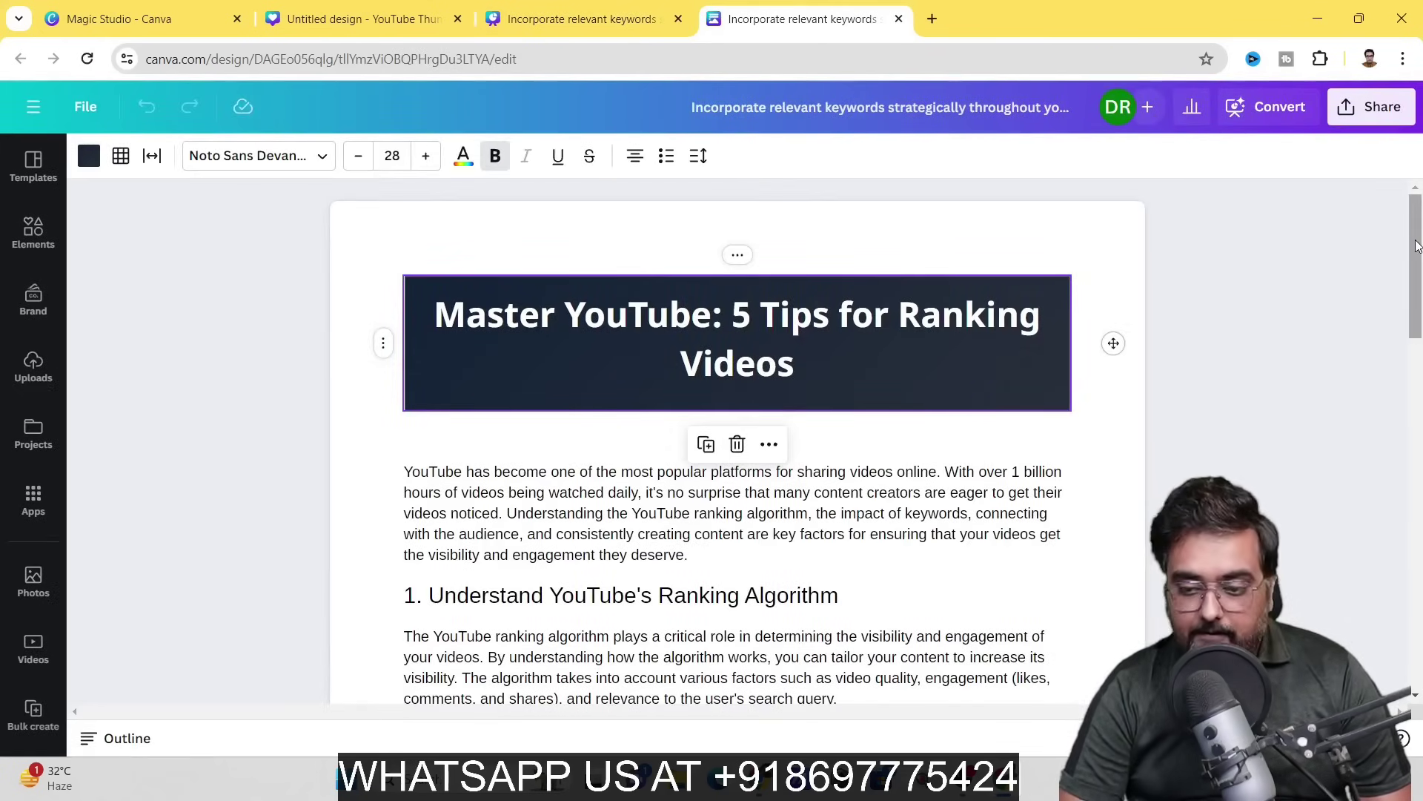
# Look over the generated blog post document, then return to the YouTube ranking presentation and dismiss the Doc conversion notice.
pyautogui.moveTo(1416, 245); pyautogui.dragTo(1418, 280)
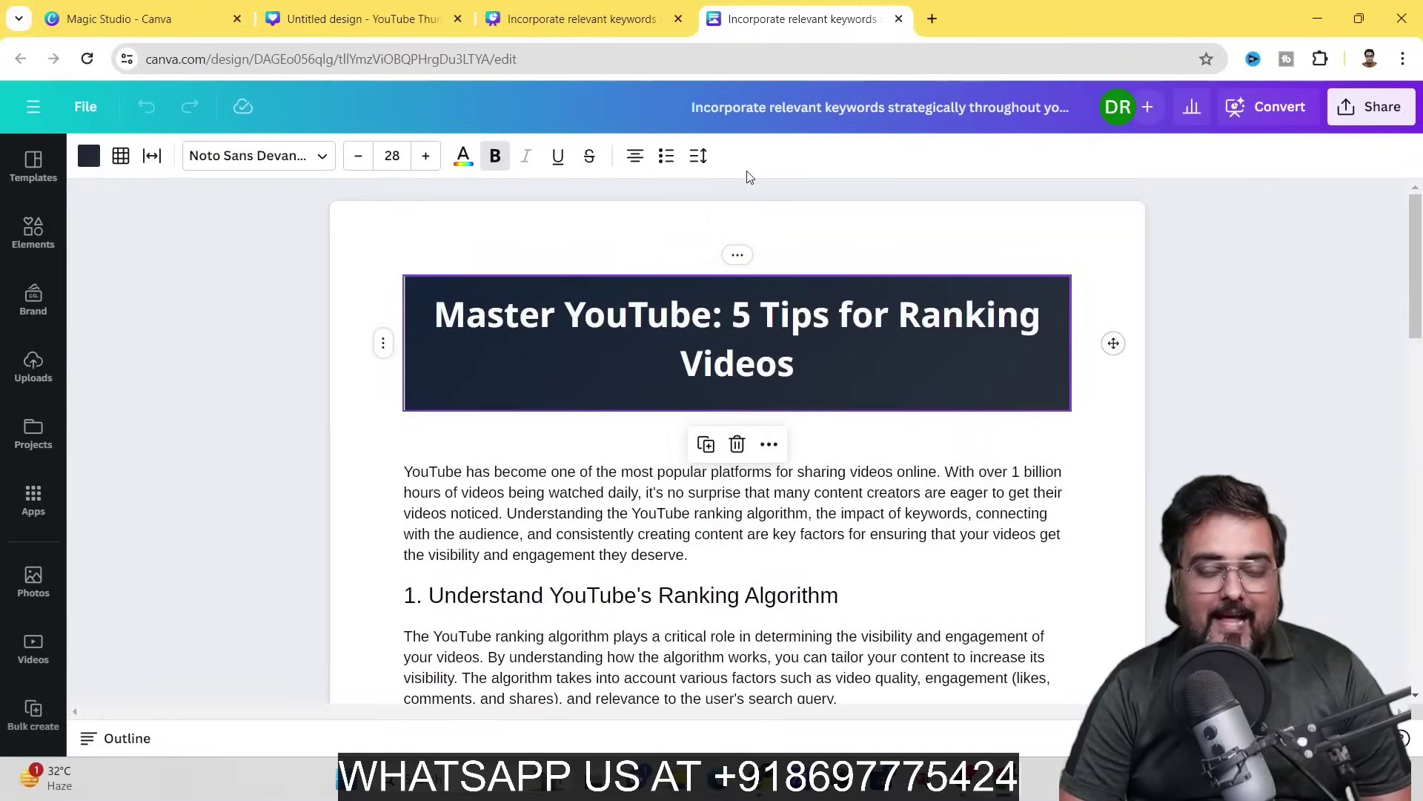
pyautogui.click(556, 22)
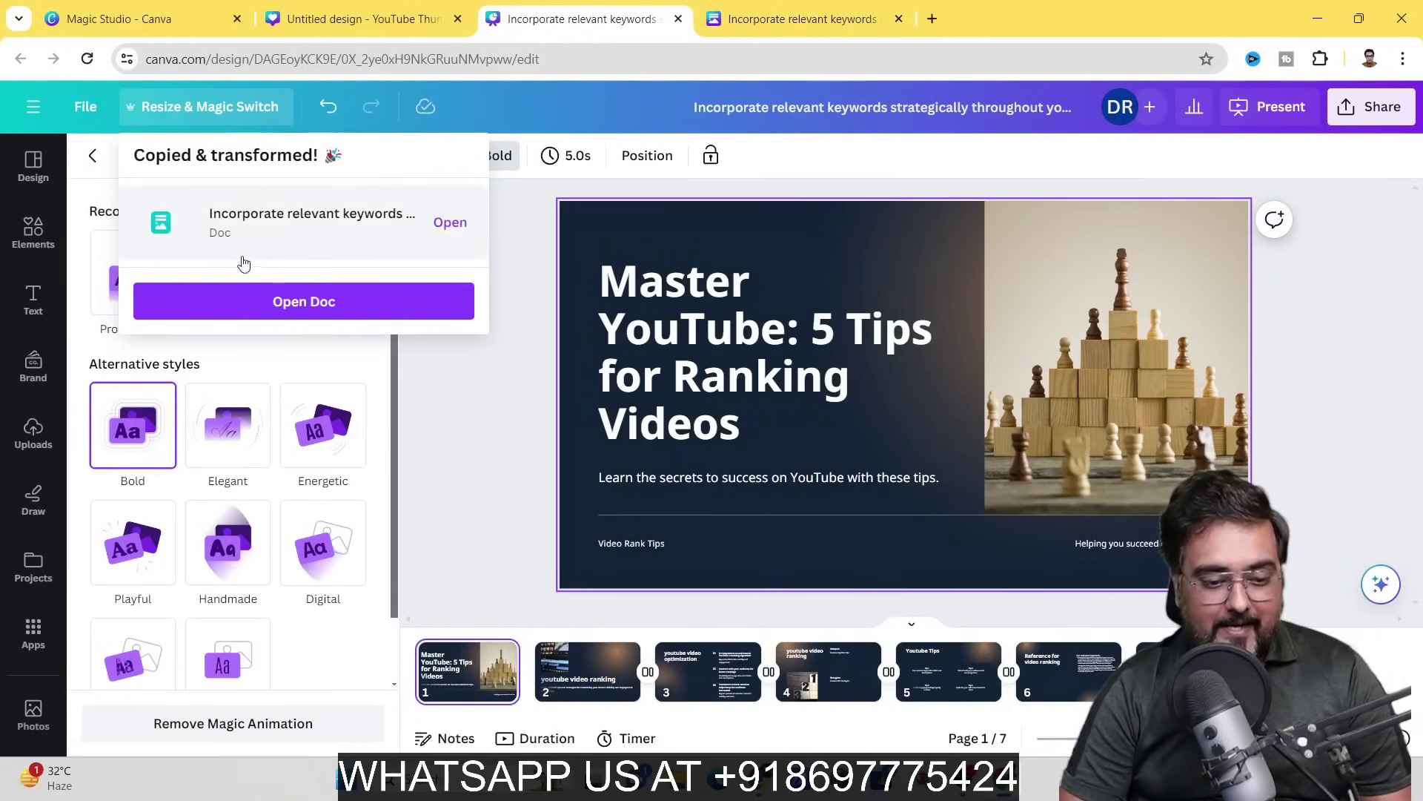
pyautogui.click(517, 241)
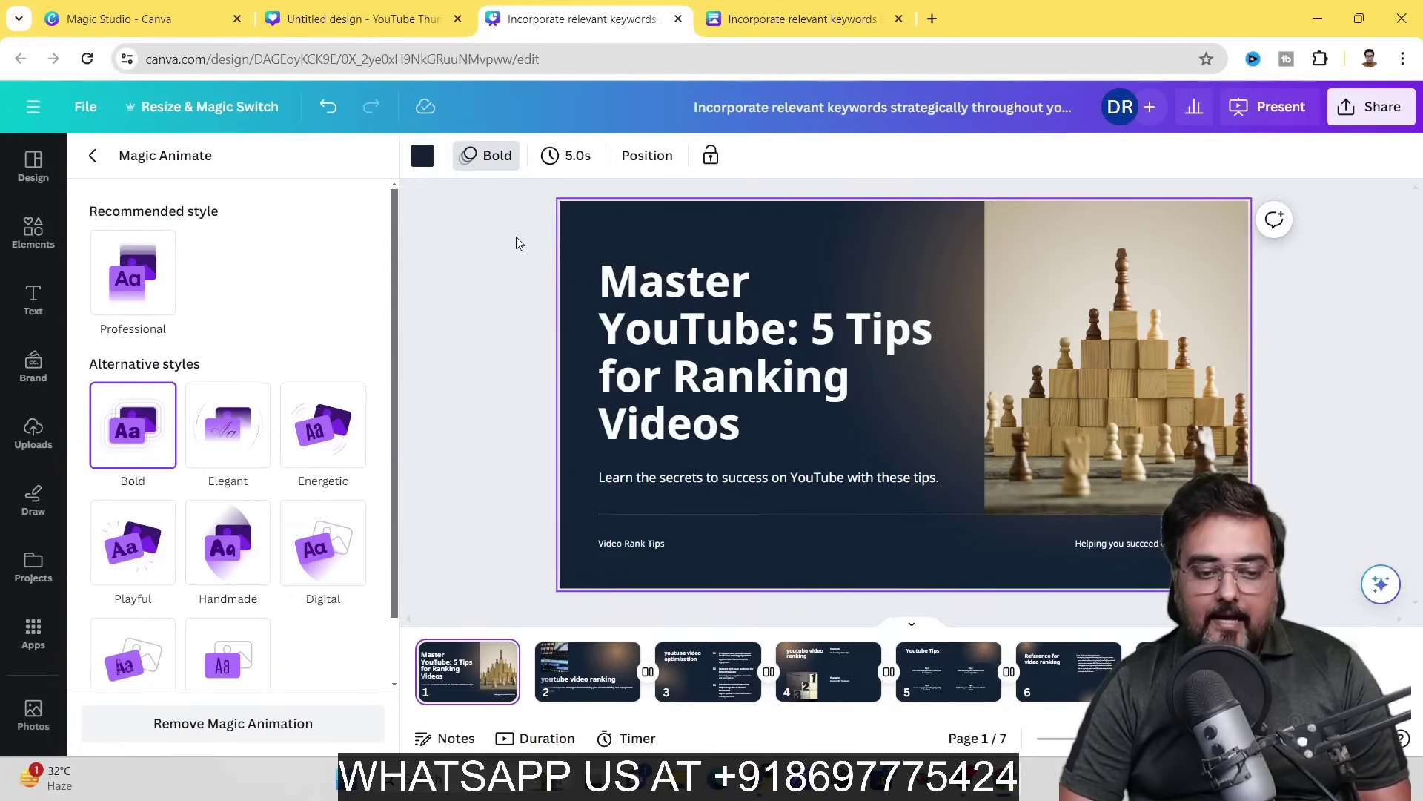
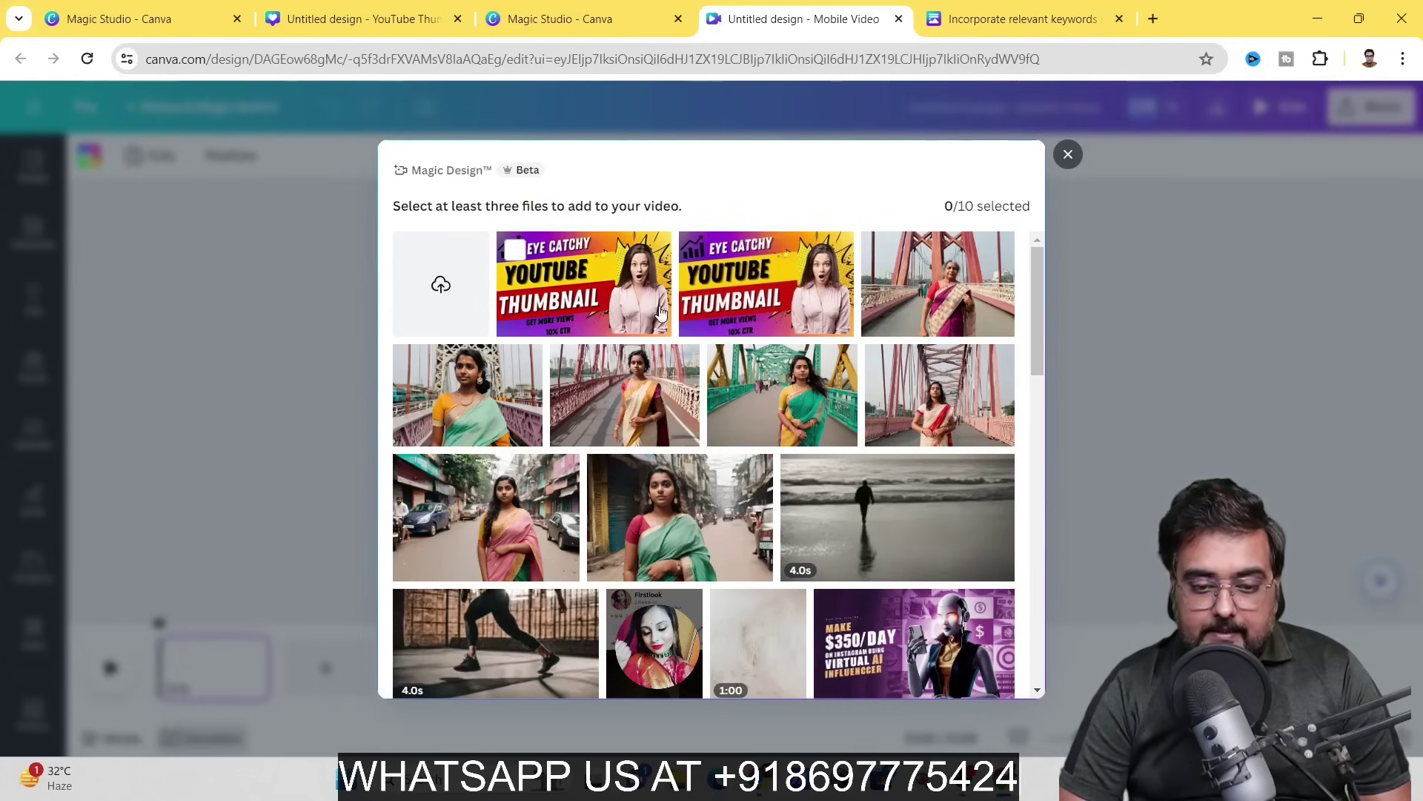
# Generate a video from three bridge portraits described as "canva can use AI to design Images From A Text Prompt. Easy to use. No expertise needed.".
pyautogui.click(730, 368)
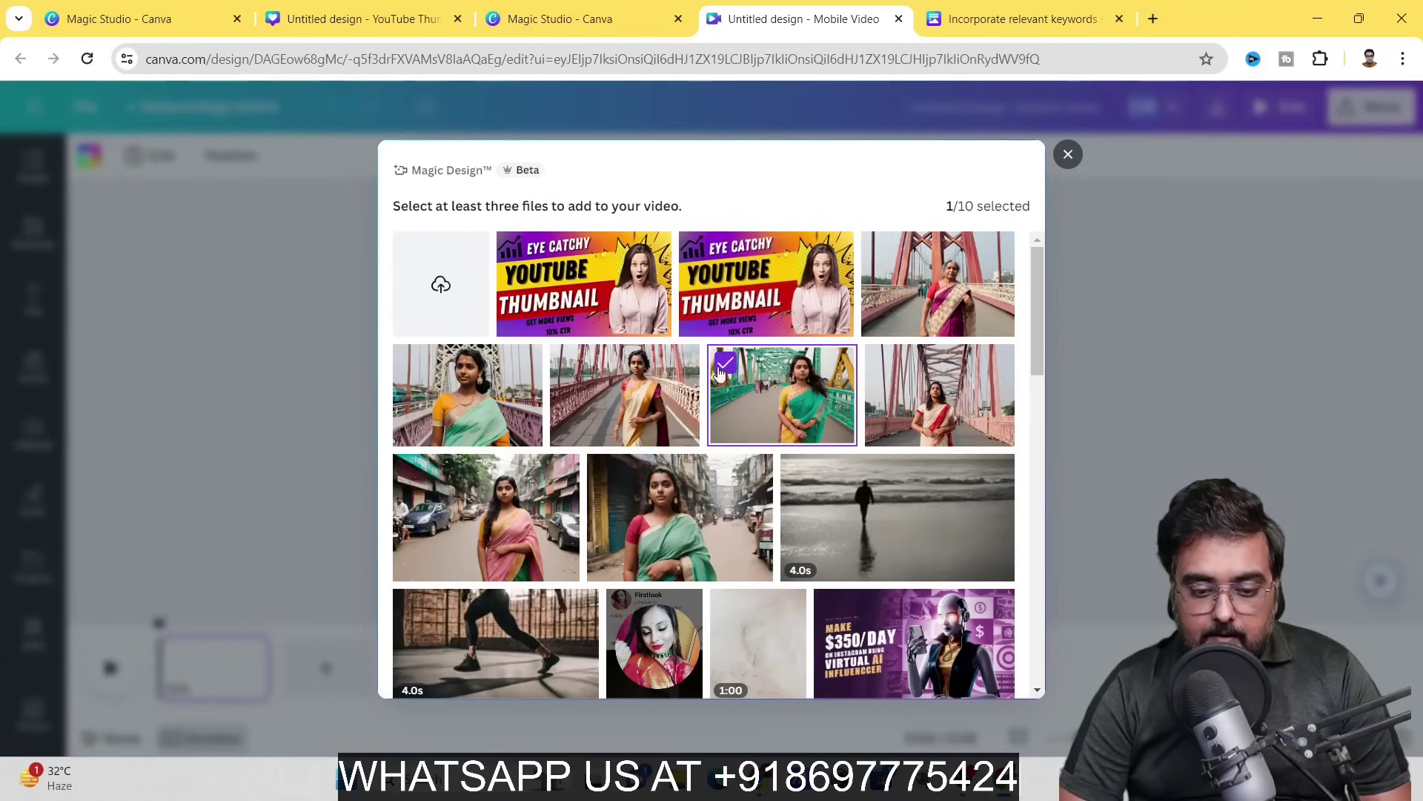
pyautogui.click(575, 370)
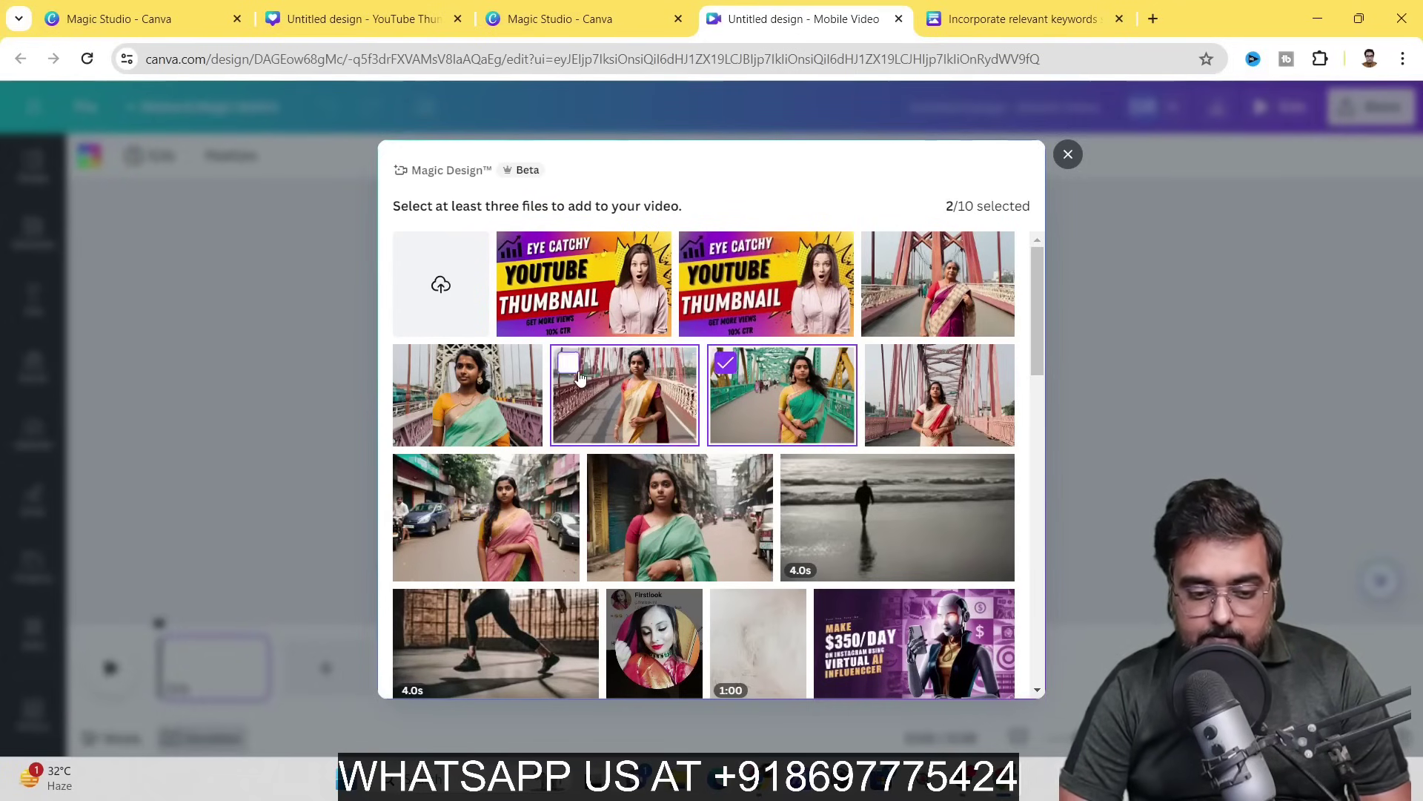
pyautogui.click(434, 380)
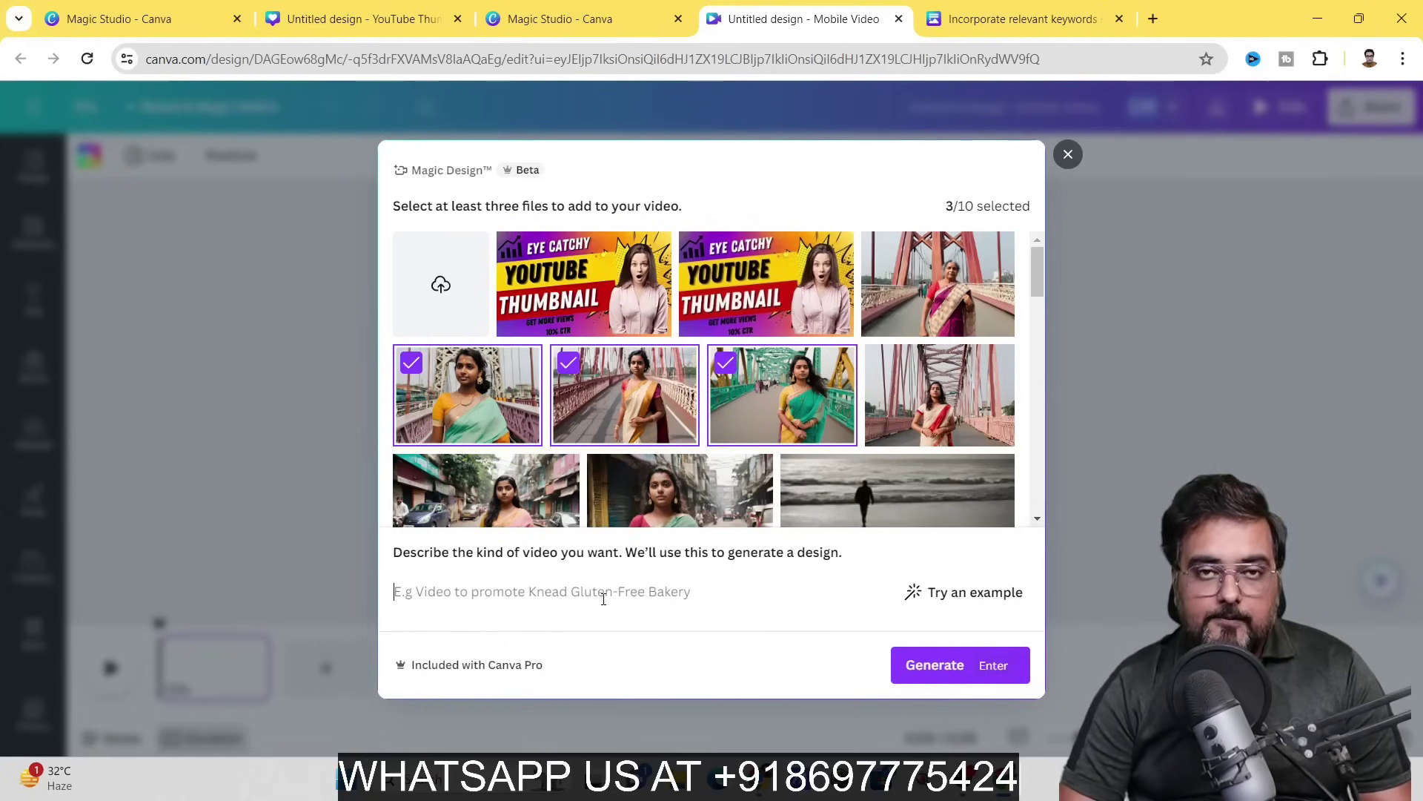
pyautogui.write('canva can use AI to design Images From A Text Prompt. Easy to use. No expertise needed.')
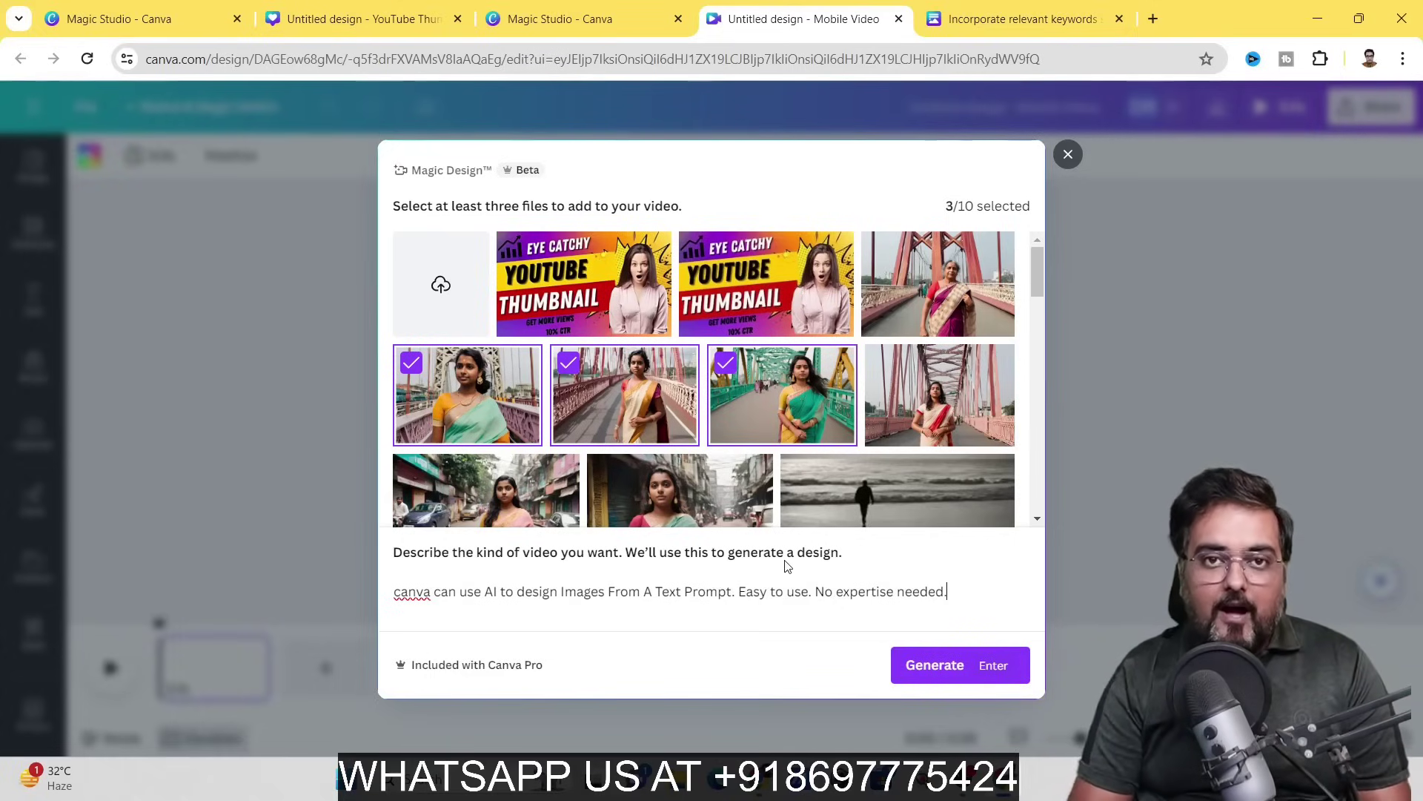
pyautogui.click(919, 666)
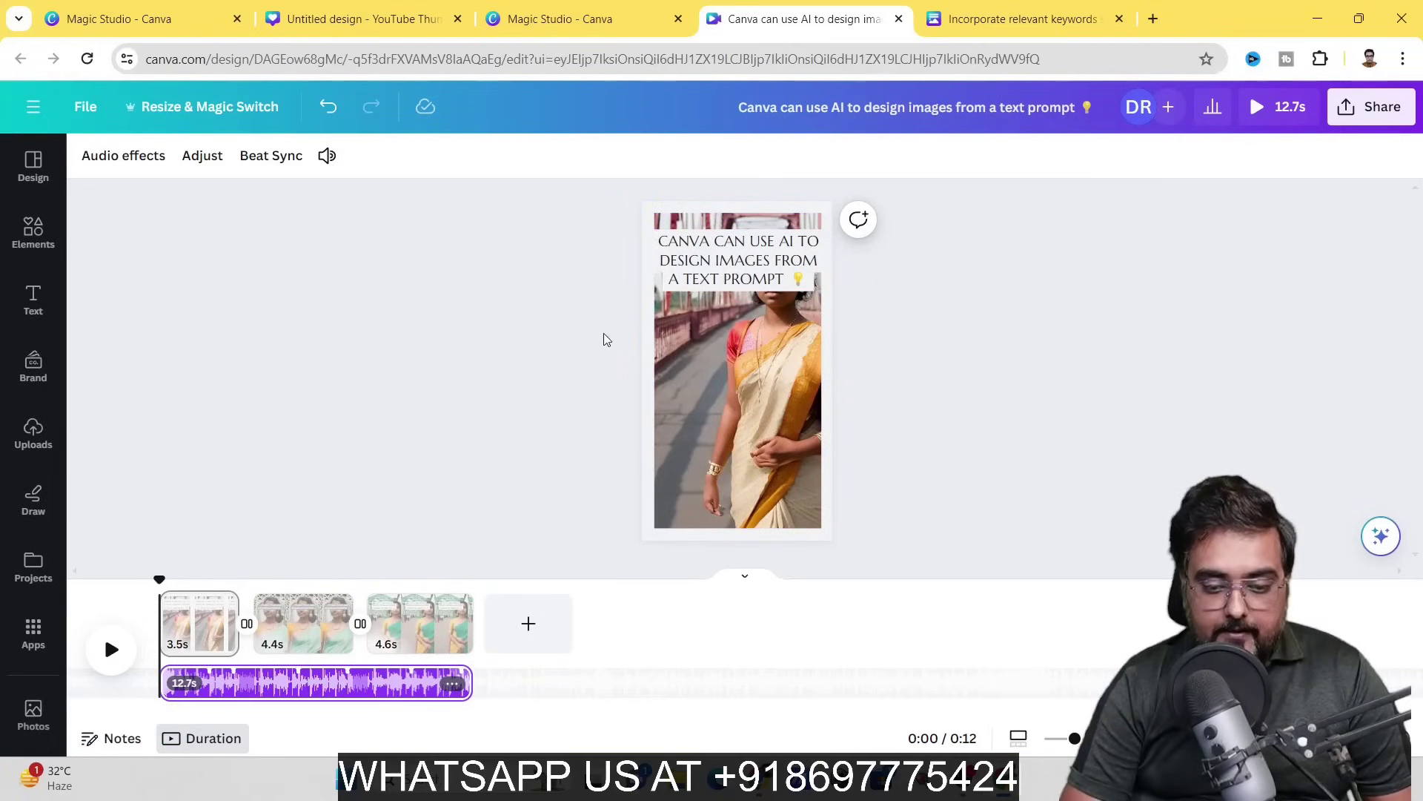
# Move the first clip's caption down to the lower edge of its photo and preview the video.
pyautogui.moveTo(752, 268); pyautogui.dragTo(753, 494)
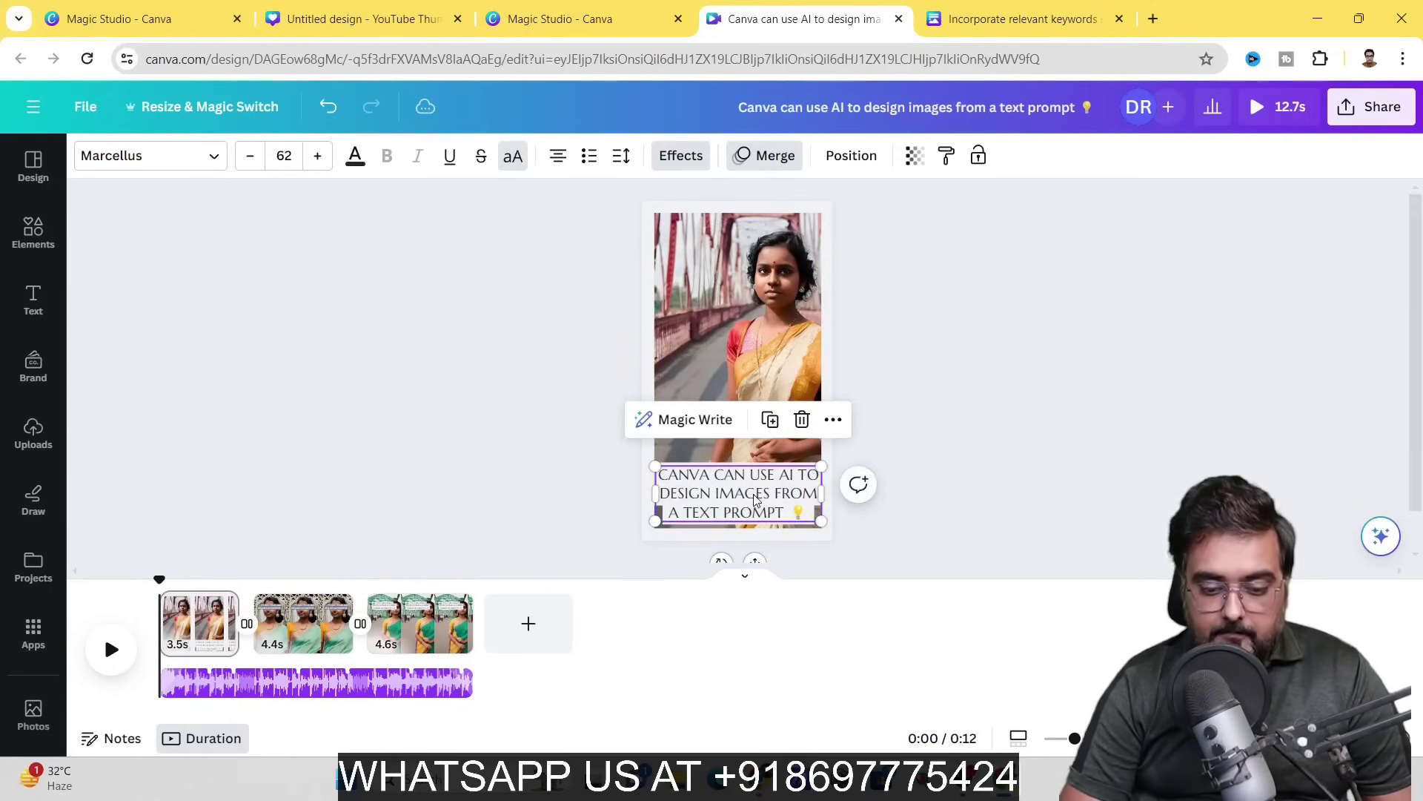
pyautogui.click(110, 650)
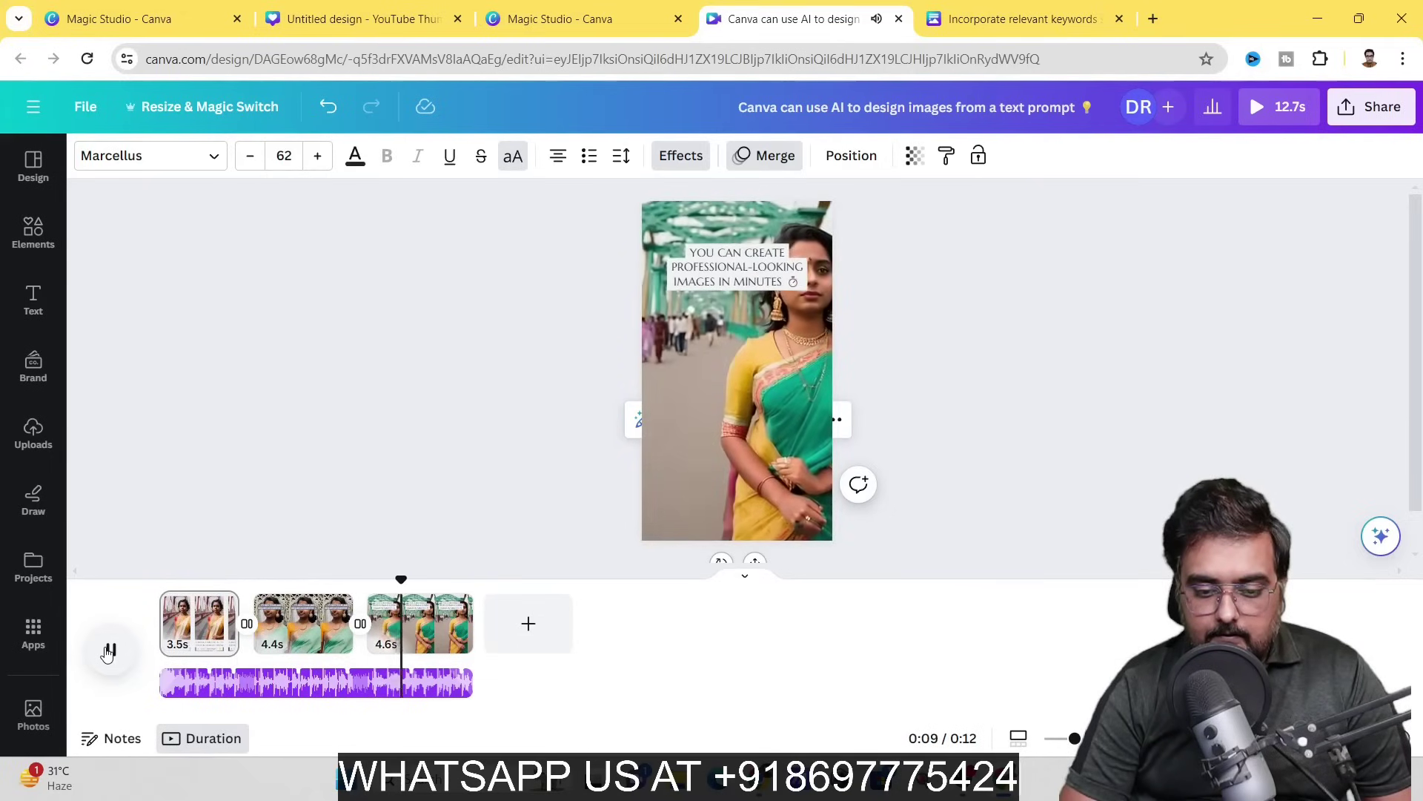
pyautogui.click(109, 651)
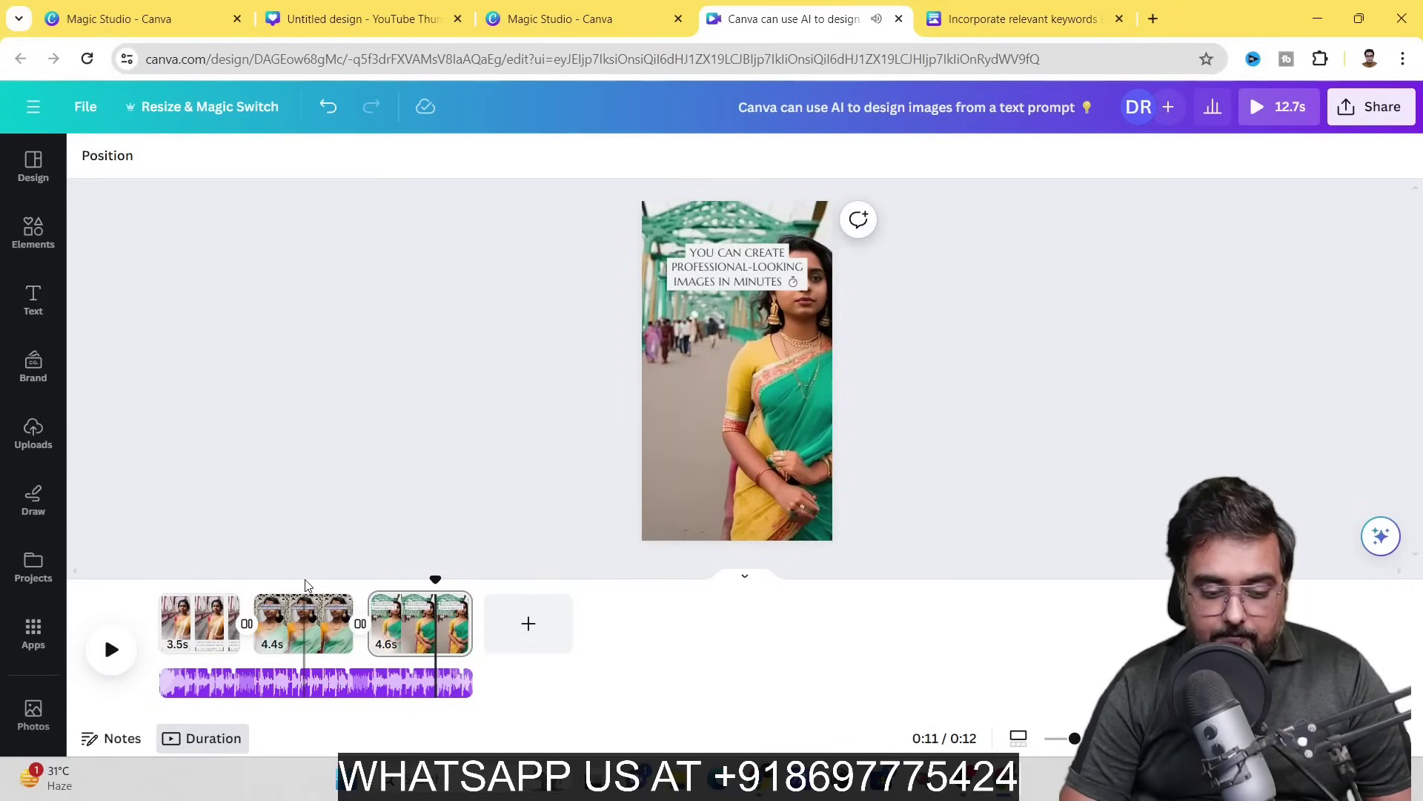
# Move the second clip's caption down from the woman's face to the lower part of the photo.
pyautogui.click(305, 619)
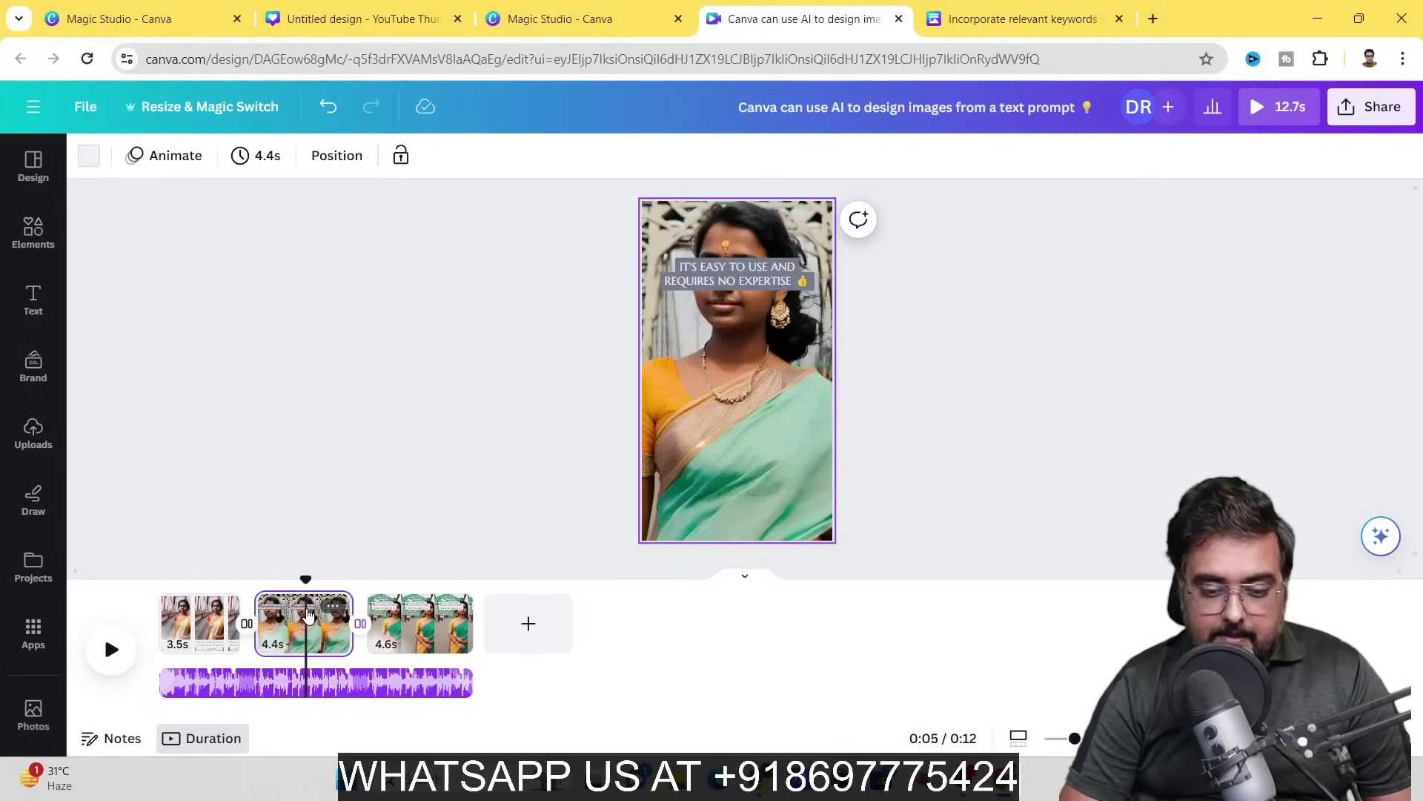
pyautogui.click(729, 274)
pyautogui.moveTo(730, 274); pyautogui.dragTo(730, 457)
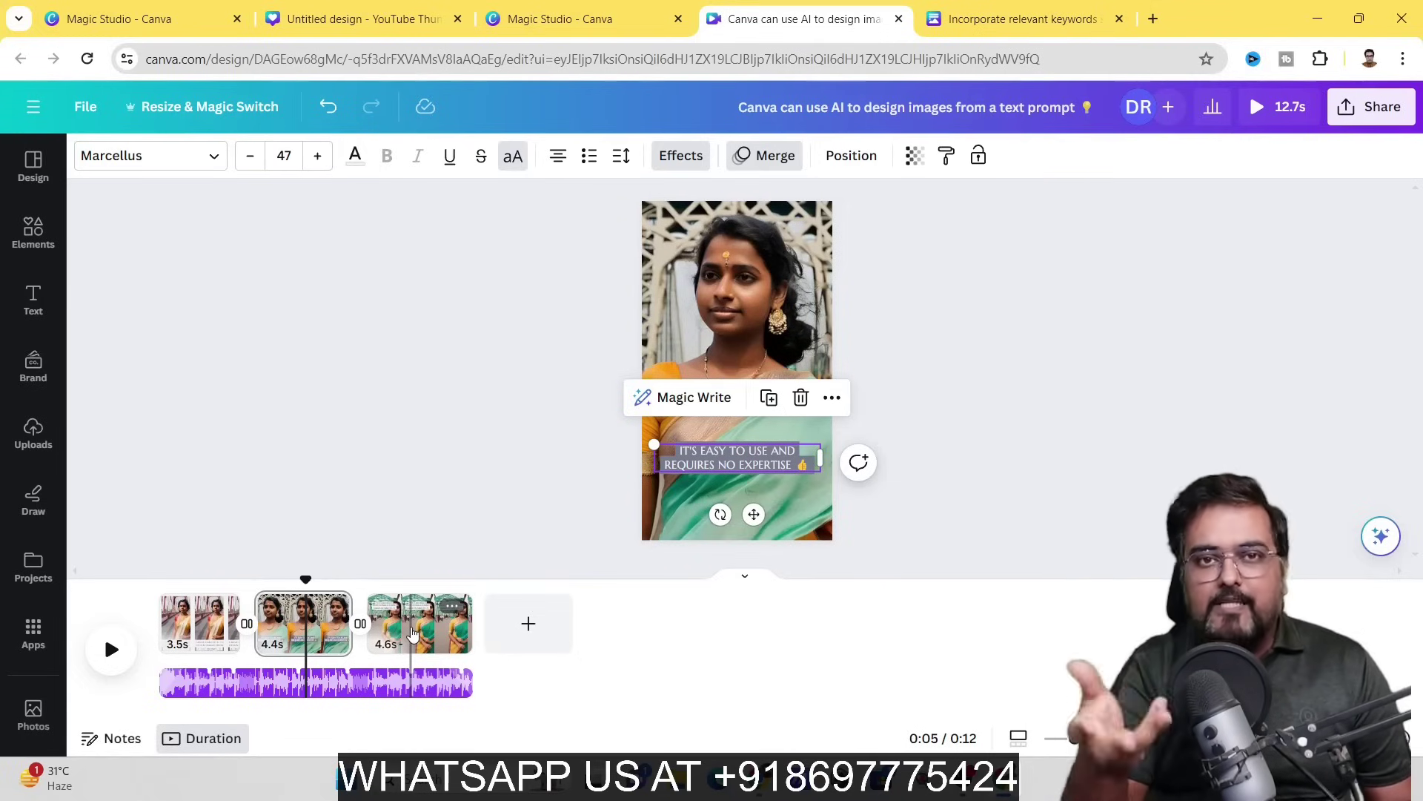
# Leave the video for the Magic Studio page and open the Text to Image tool in a new design.
pyautogui.click(37, 114)
pyautogui.click(79, 212)
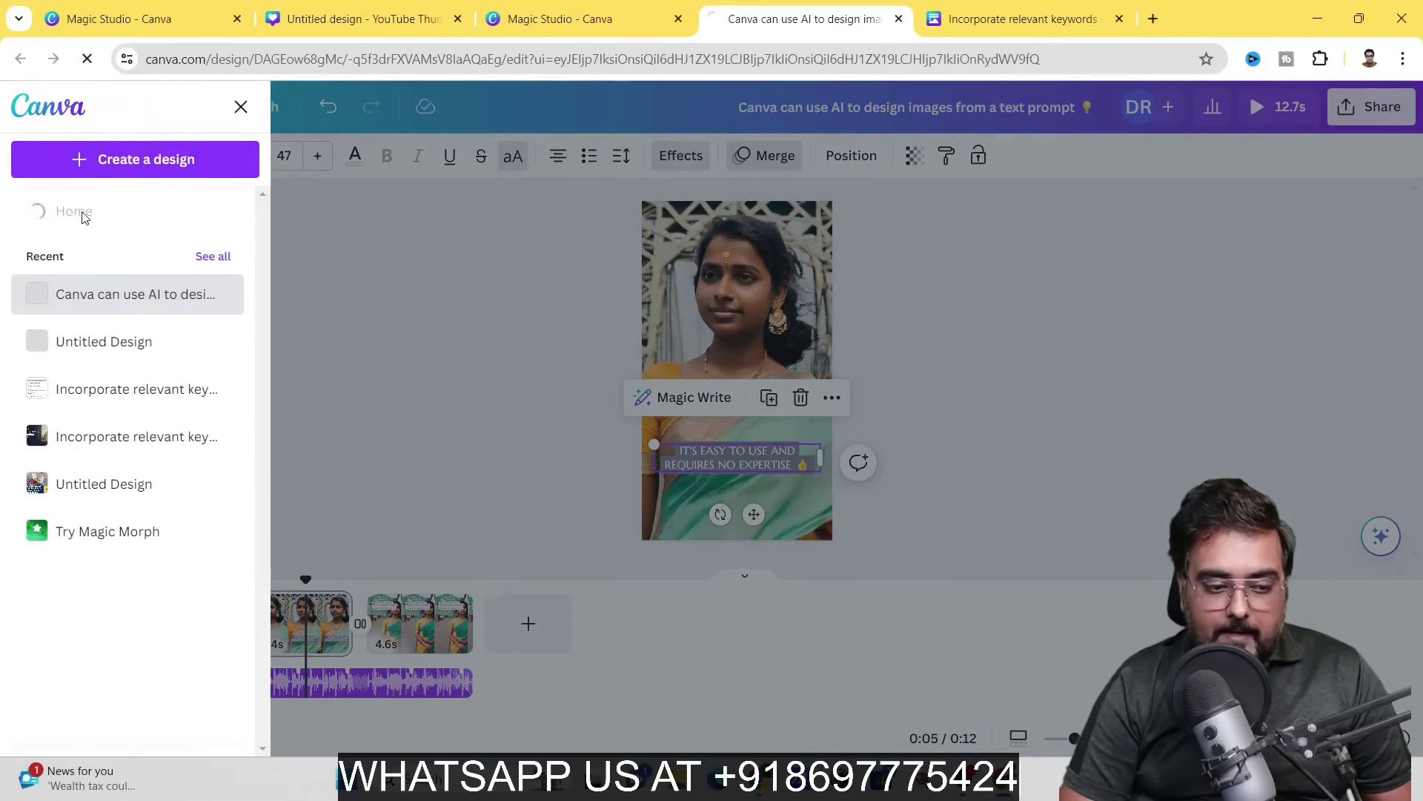
pyautogui.click(133, 306)
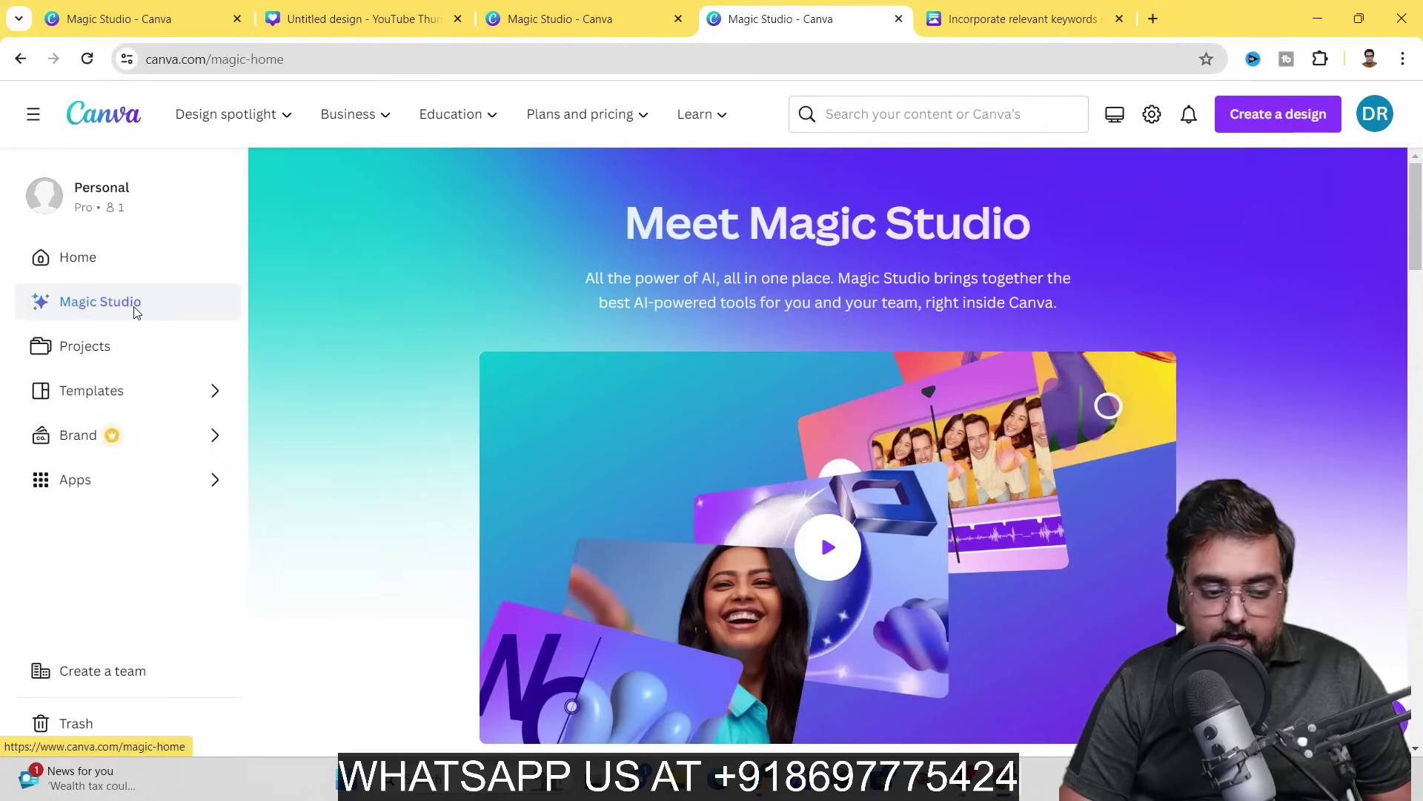
pyautogui.moveTo(1416, 194); pyautogui.dragTo(1419, 379)
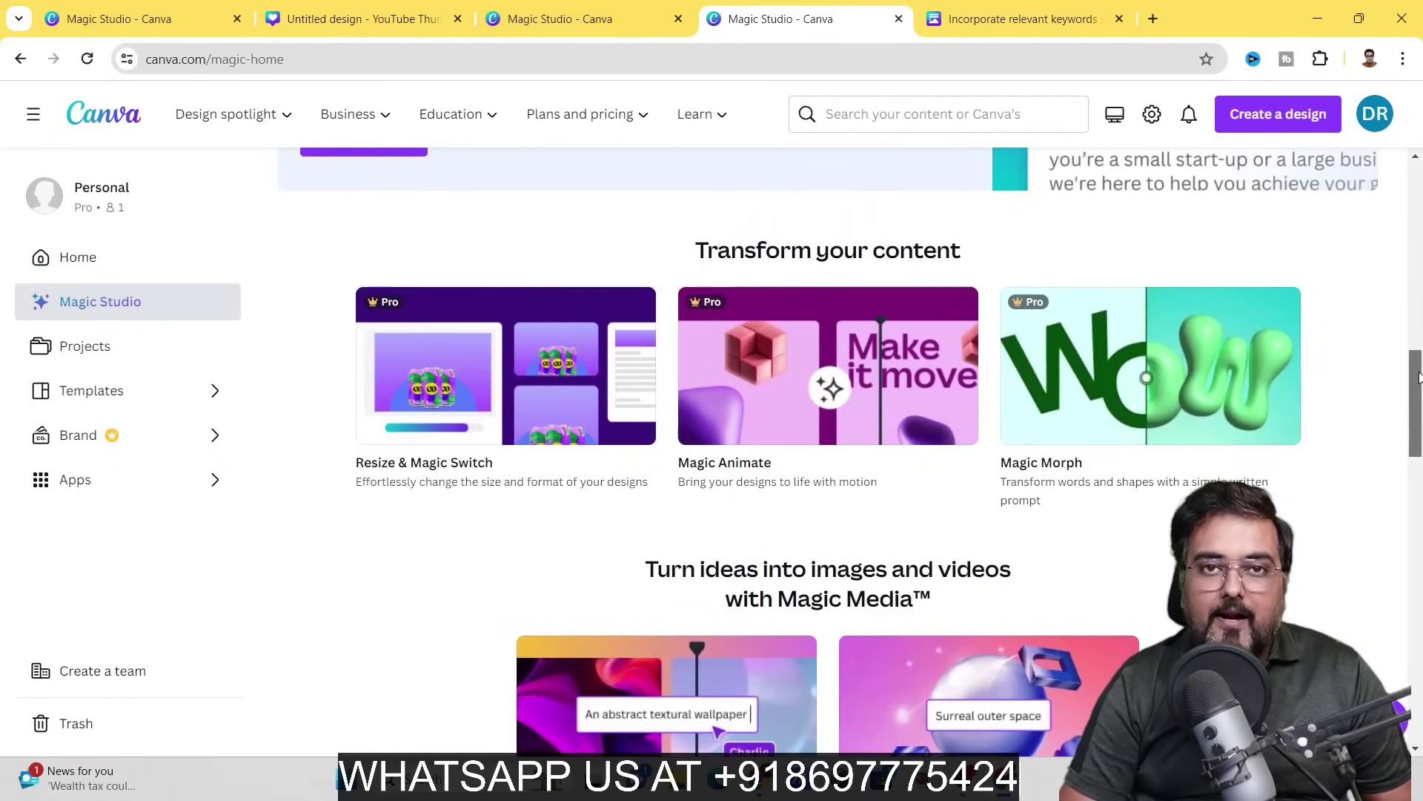
pyautogui.scroll(-5, 645, 312)
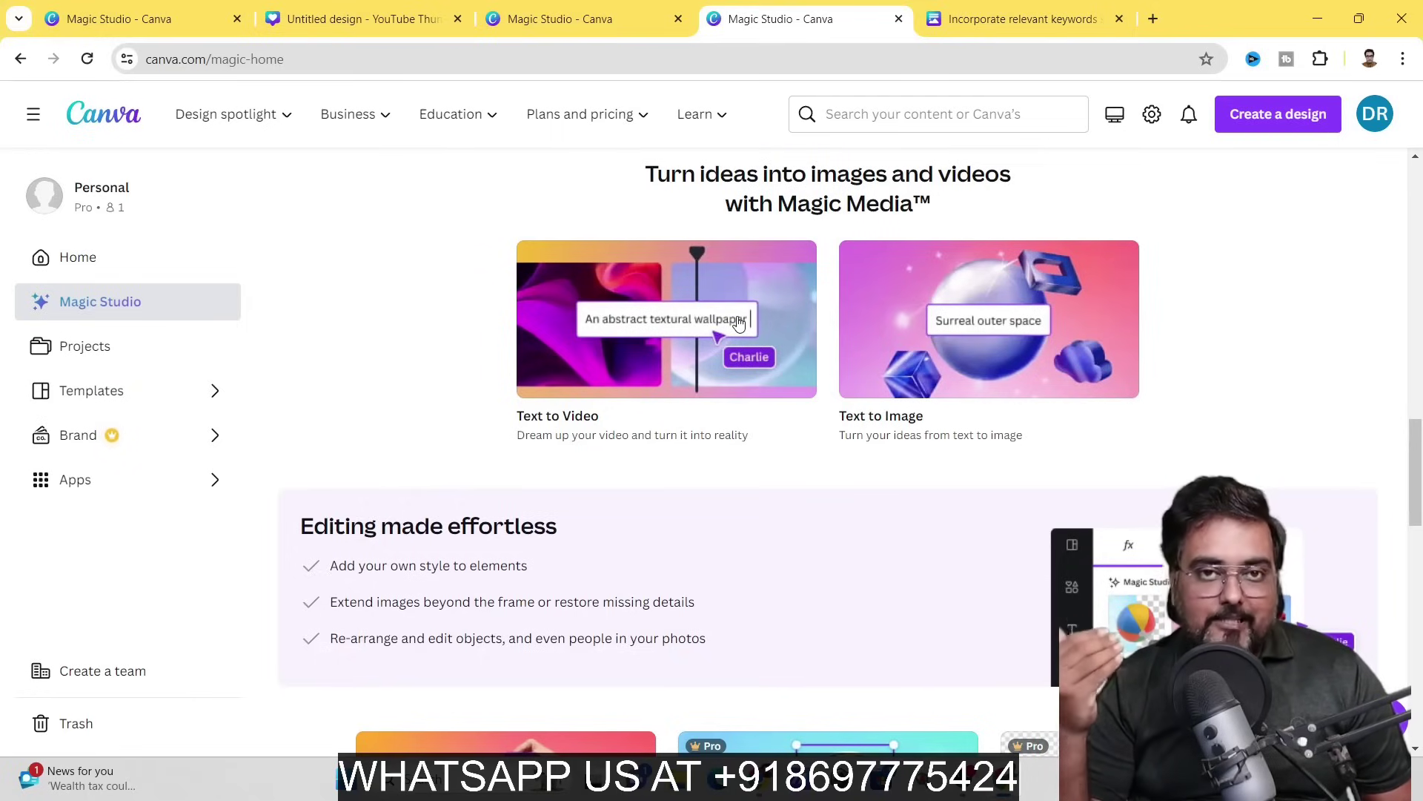
pyautogui.click(899, 349)
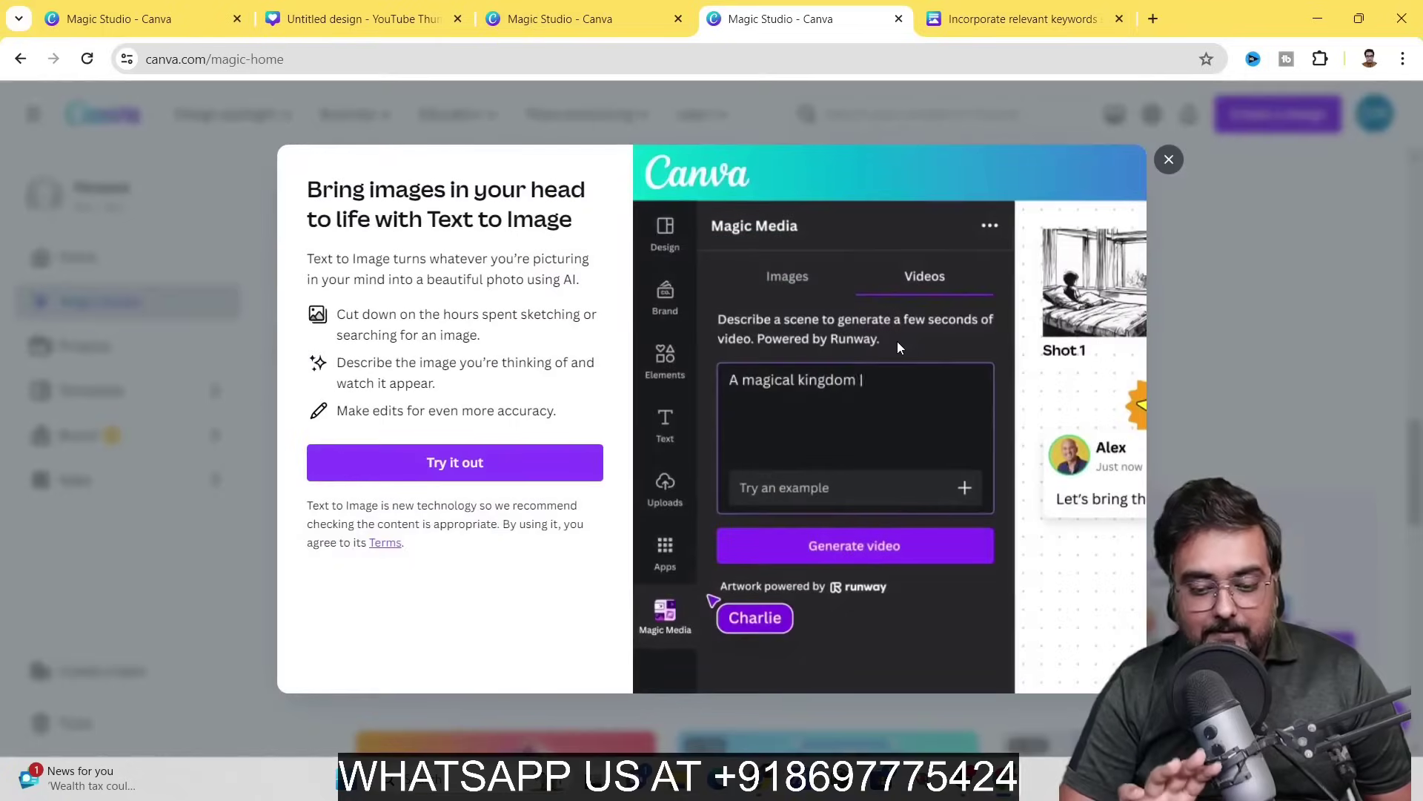
pyautogui.click(443, 464)
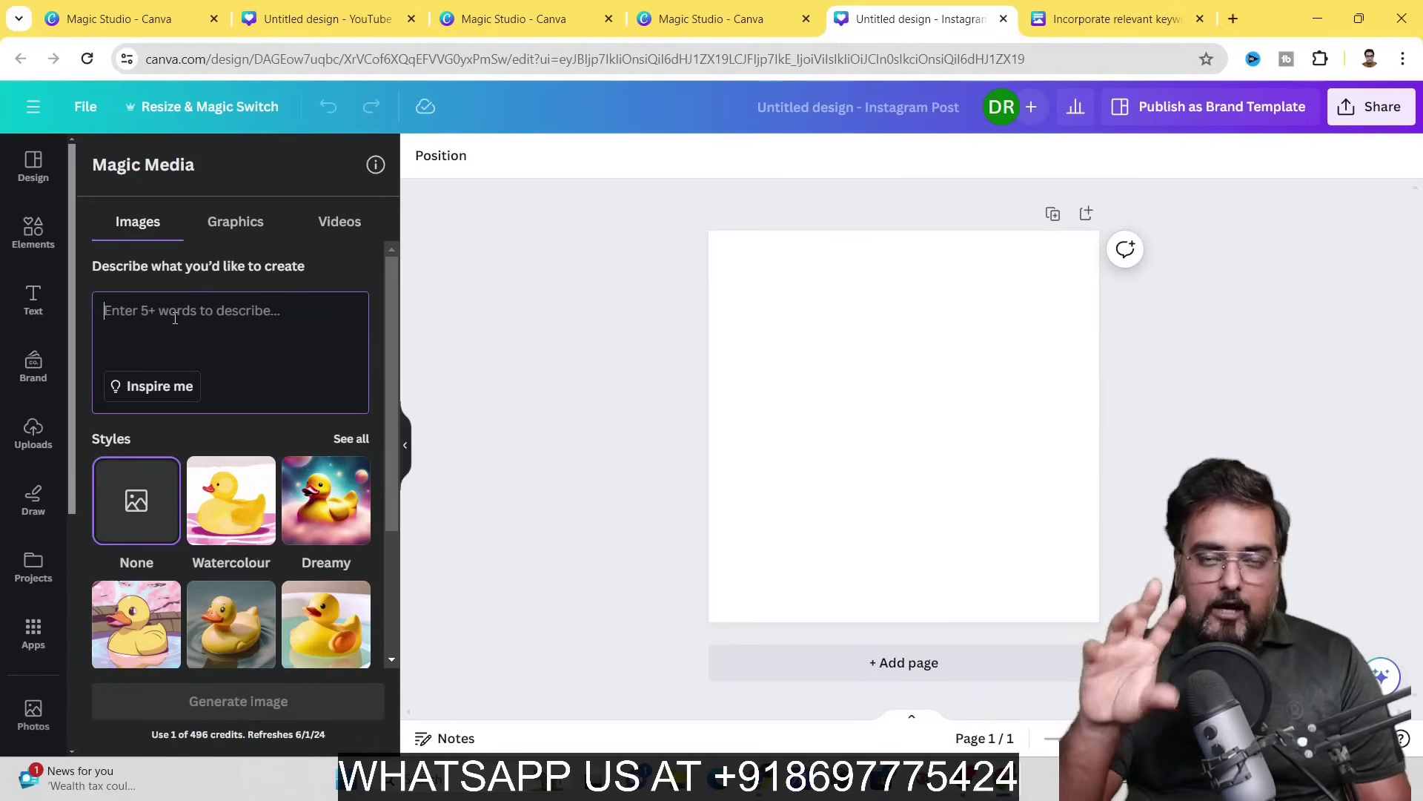
# Generate images from the prompt "an indian bengali woman aged 25 in saree walking on the streets of calcutta with front facing camera".
pyautogui.write('an indian bengali woman aged 25 in saree walking on the streets of calcutta')
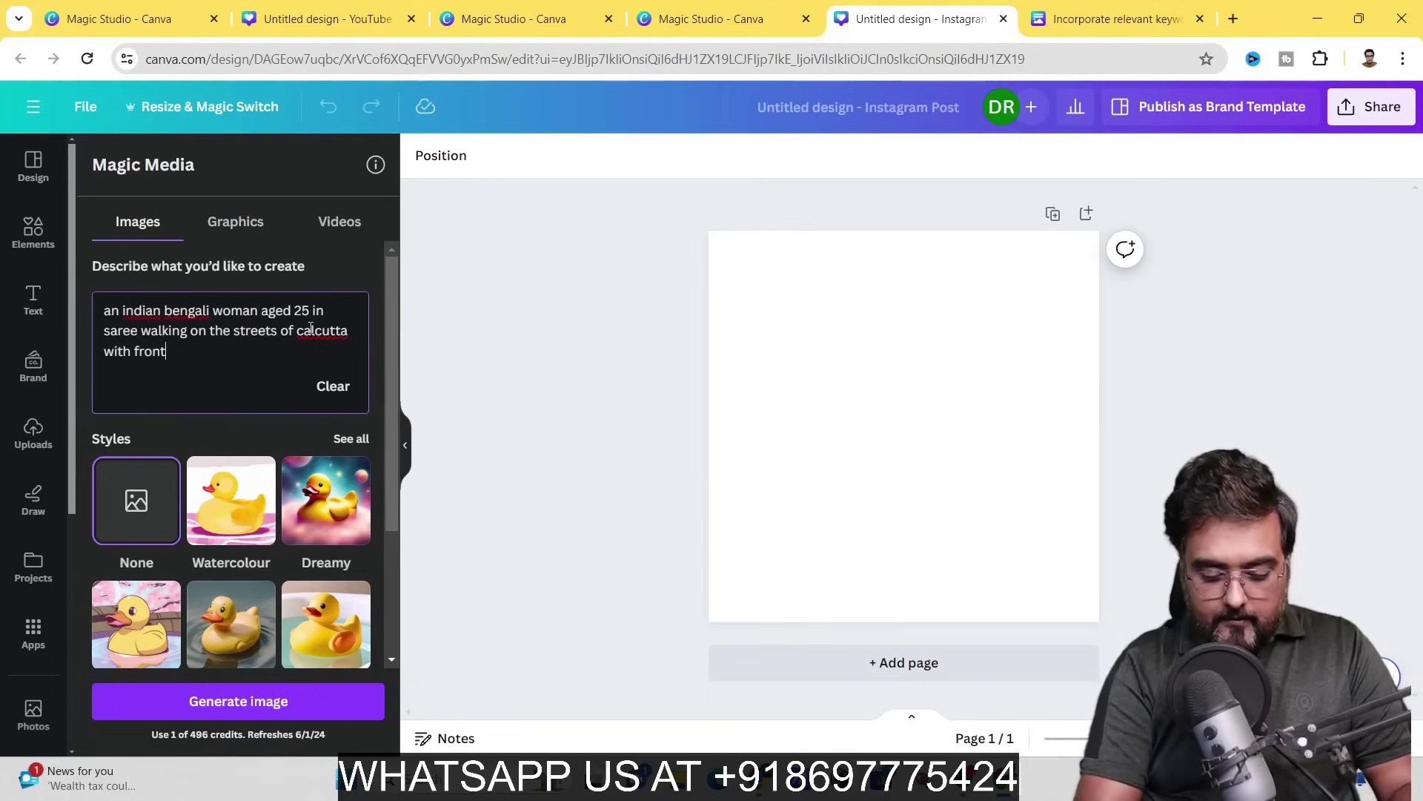
pyautogui.write('facing camera')
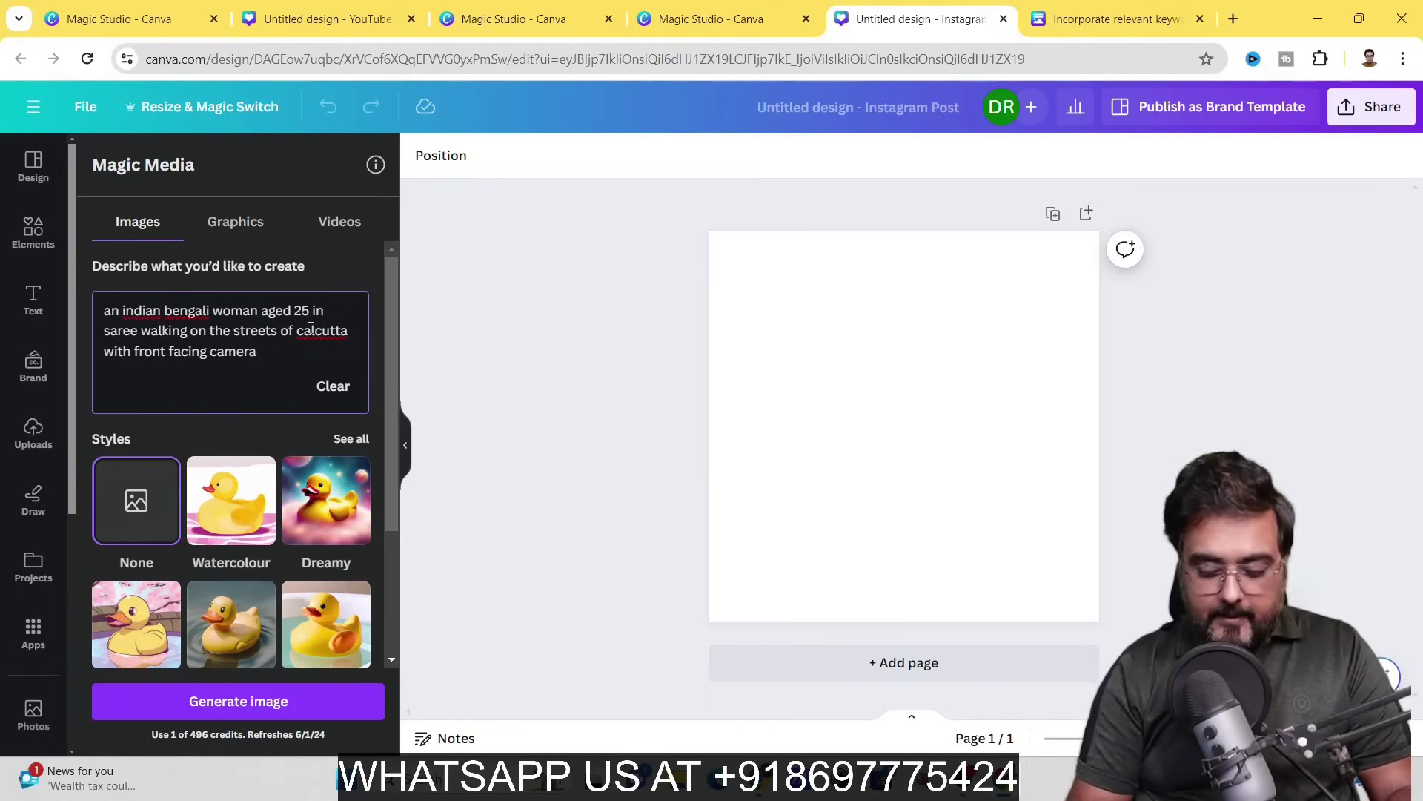
pyautogui.press('Return')
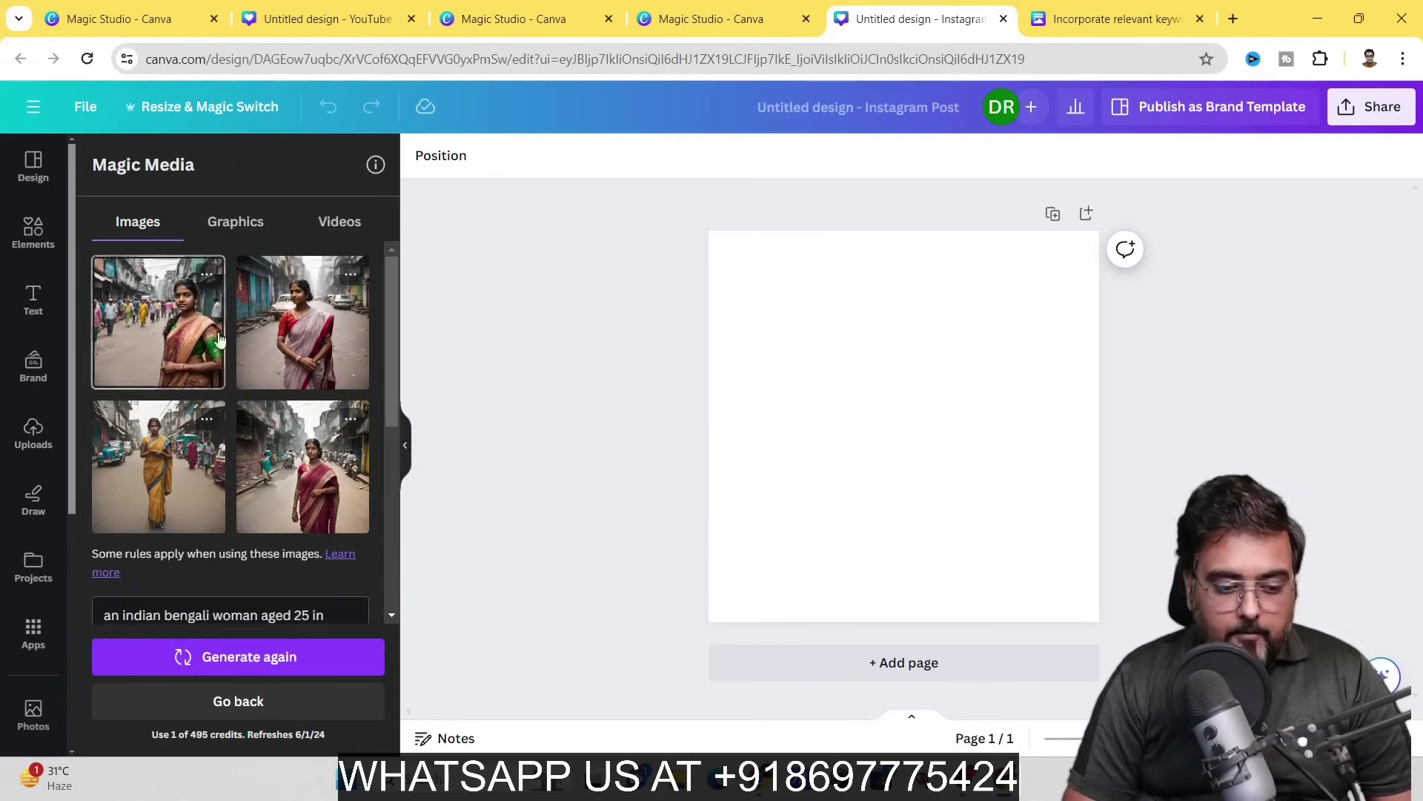
# Add the generated image of the woman in the green blouse to the page and set it as the background.
pyautogui.click(163, 330)
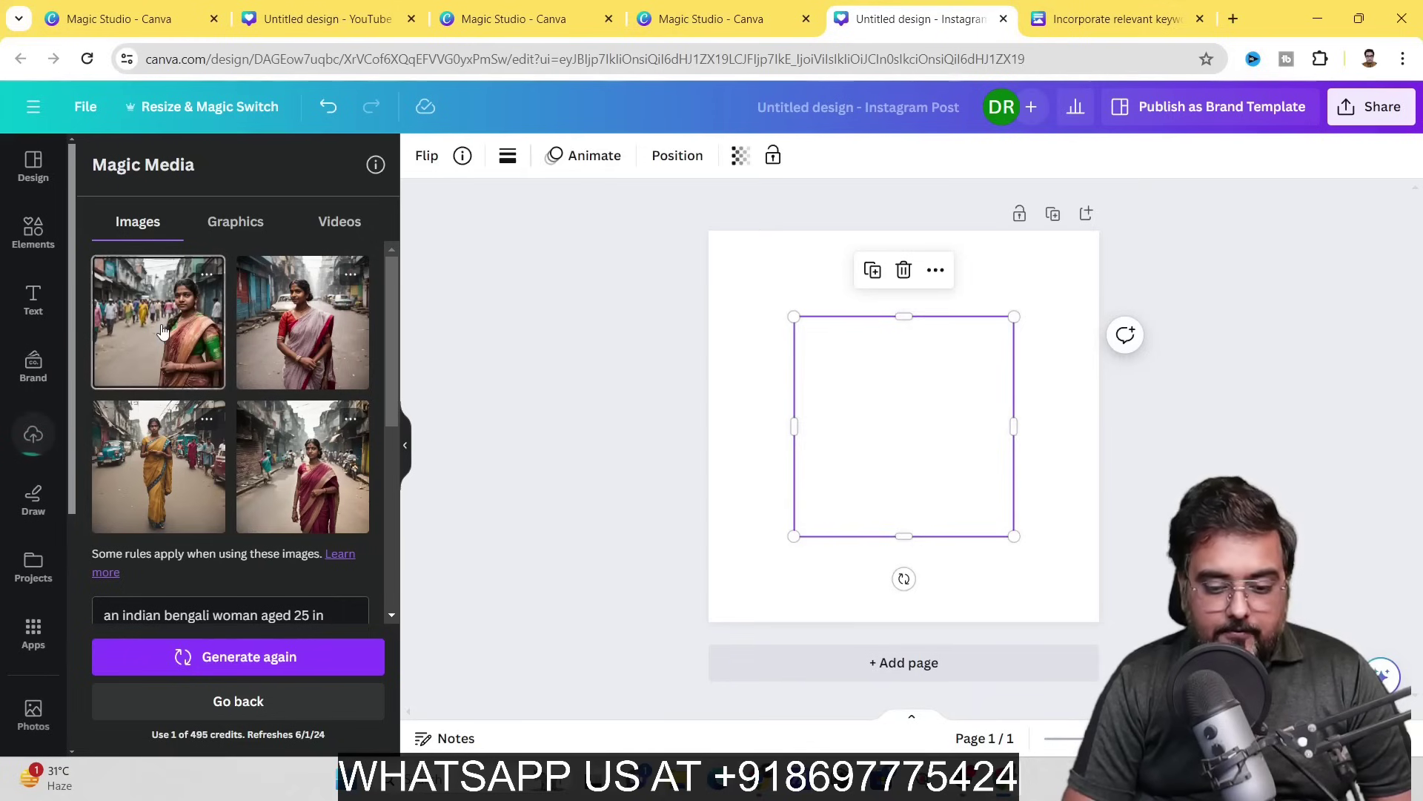
pyautogui.rightClick(839, 402)
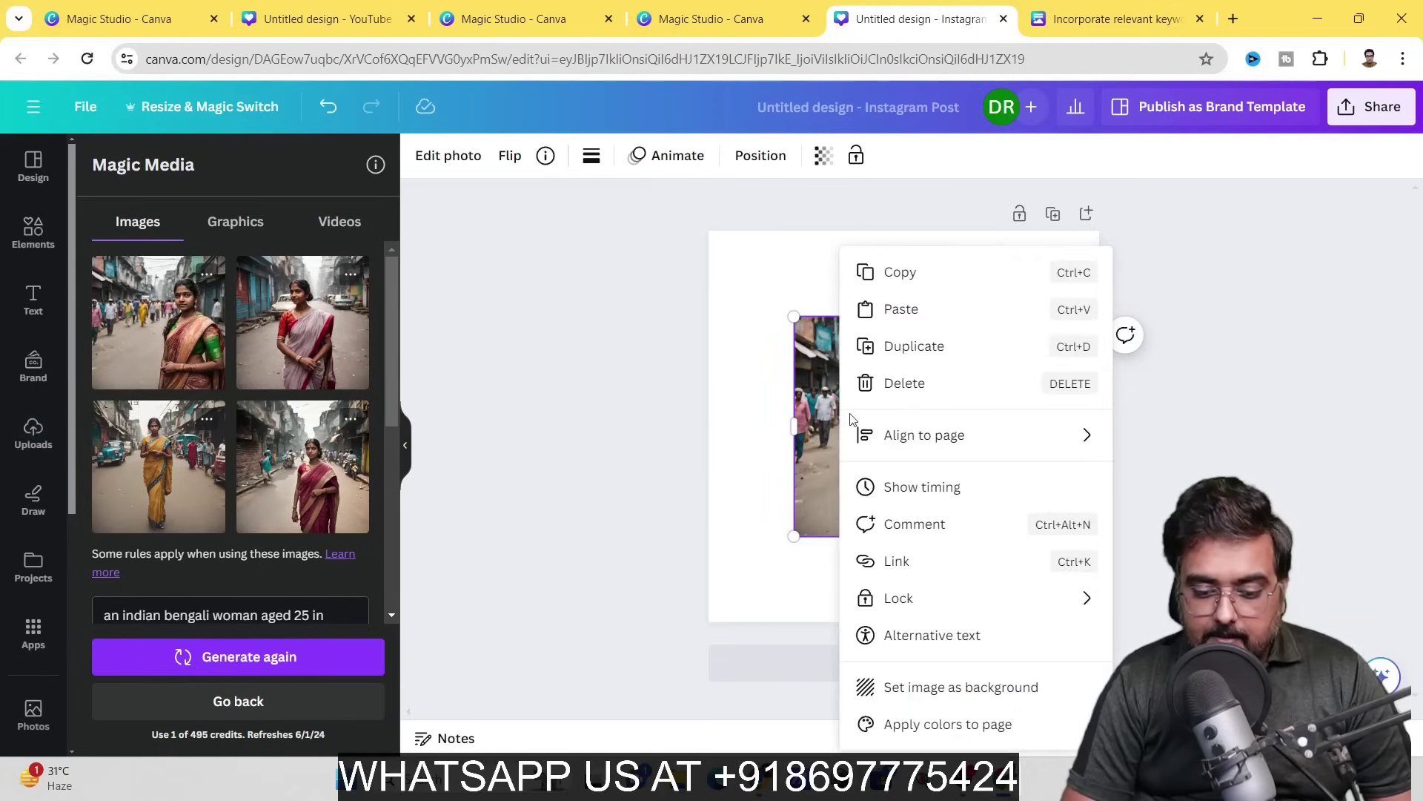
pyautogui.click(922, 688)
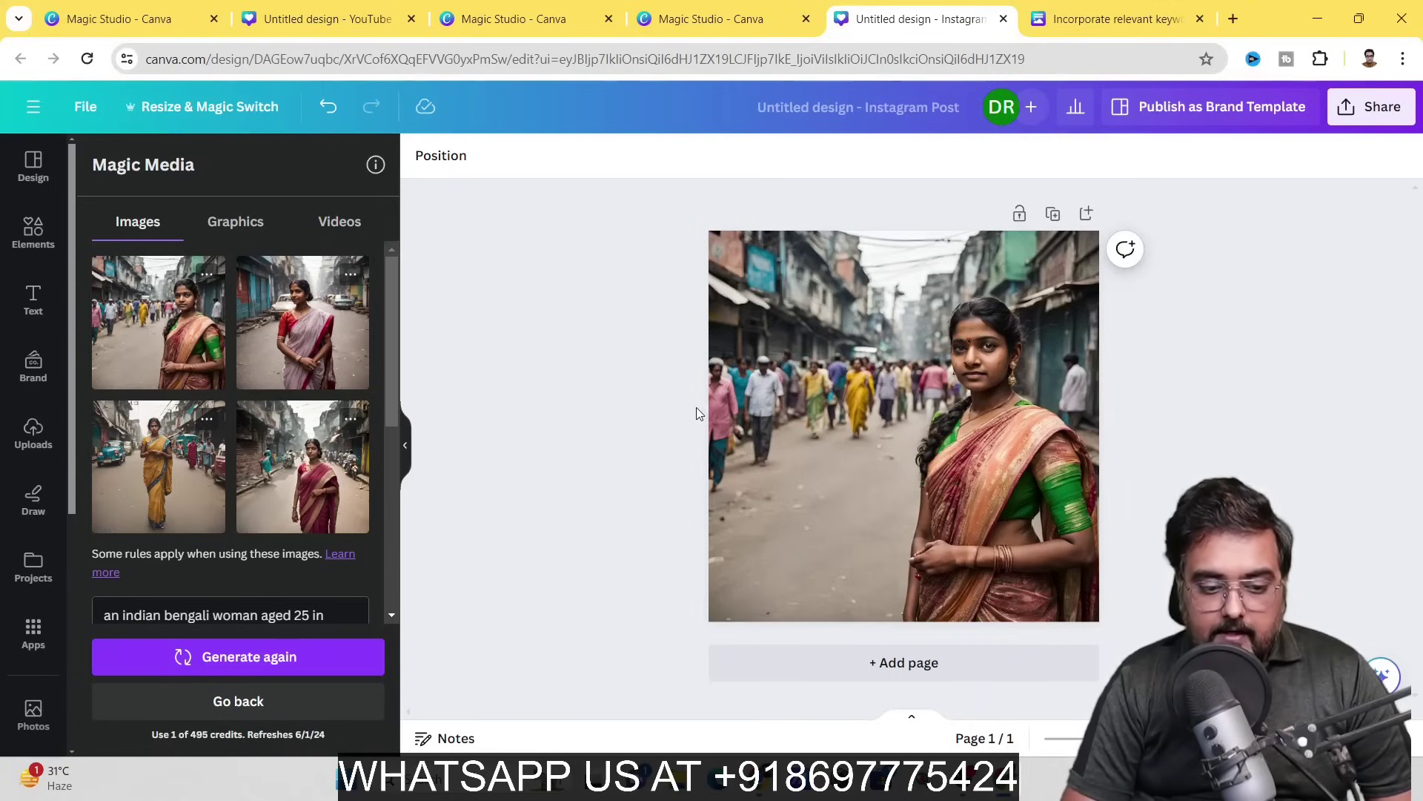
# Place the other three generated street images of the woman on the page over the background.
pyautogui.click(323, 339)
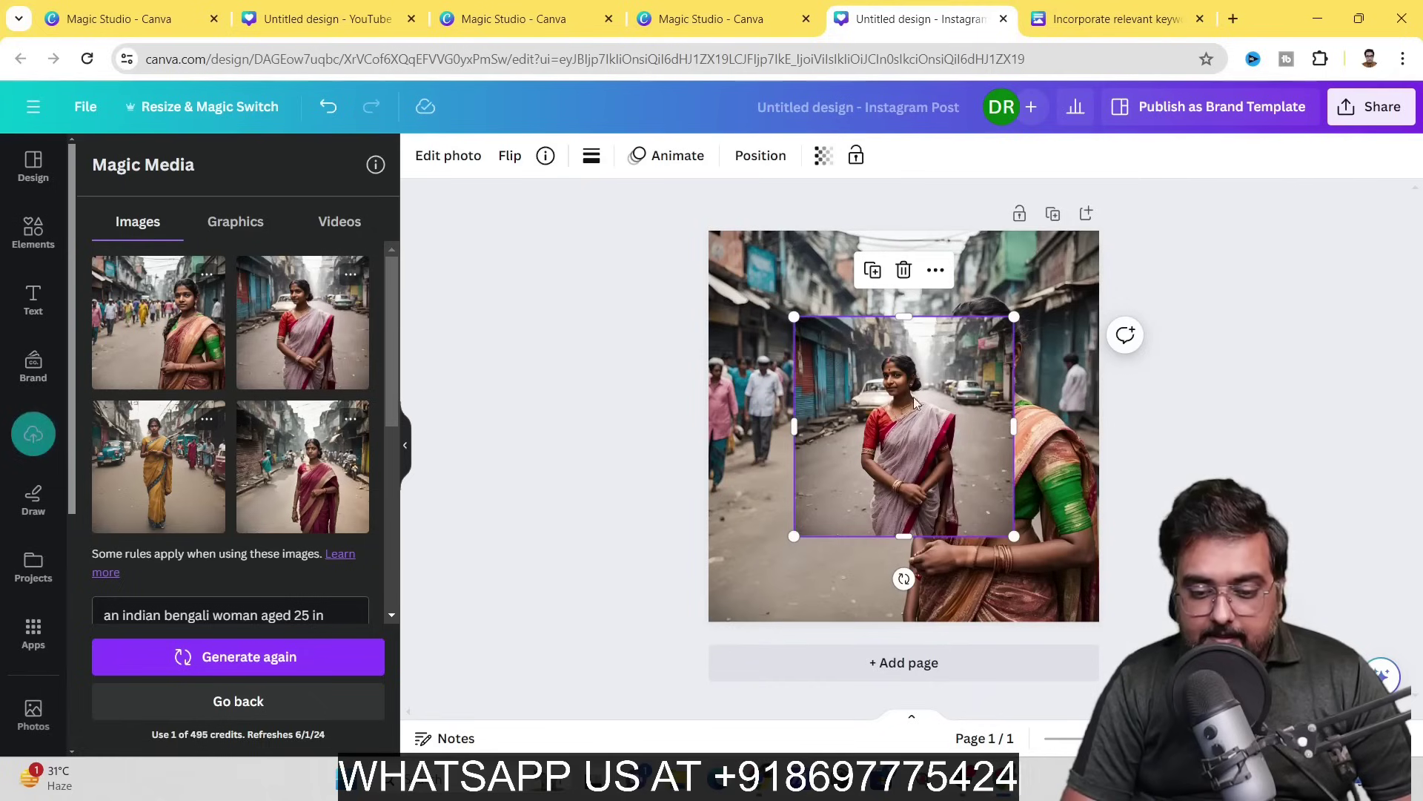
pyautogui.click(159, 466)
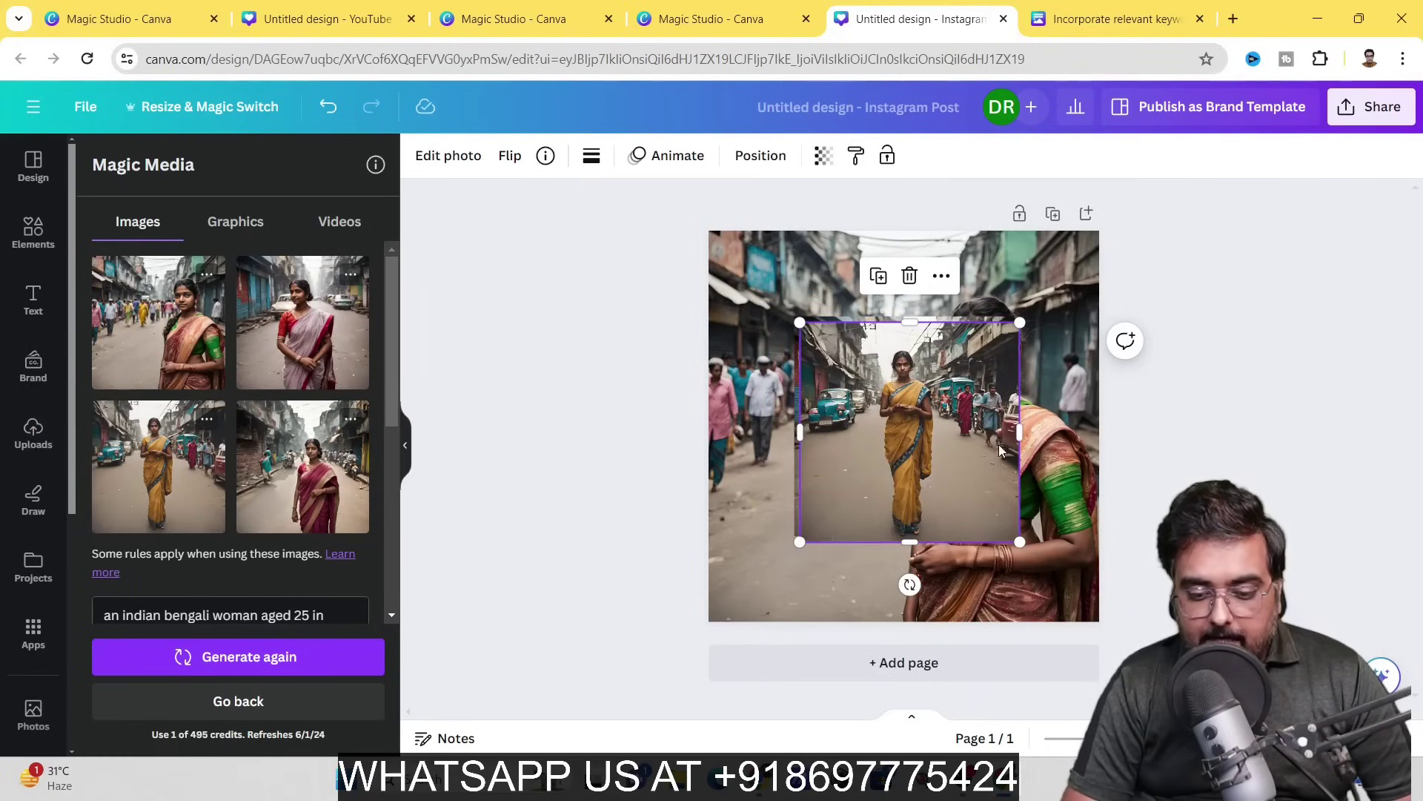
pyautogui.click(302, 466)
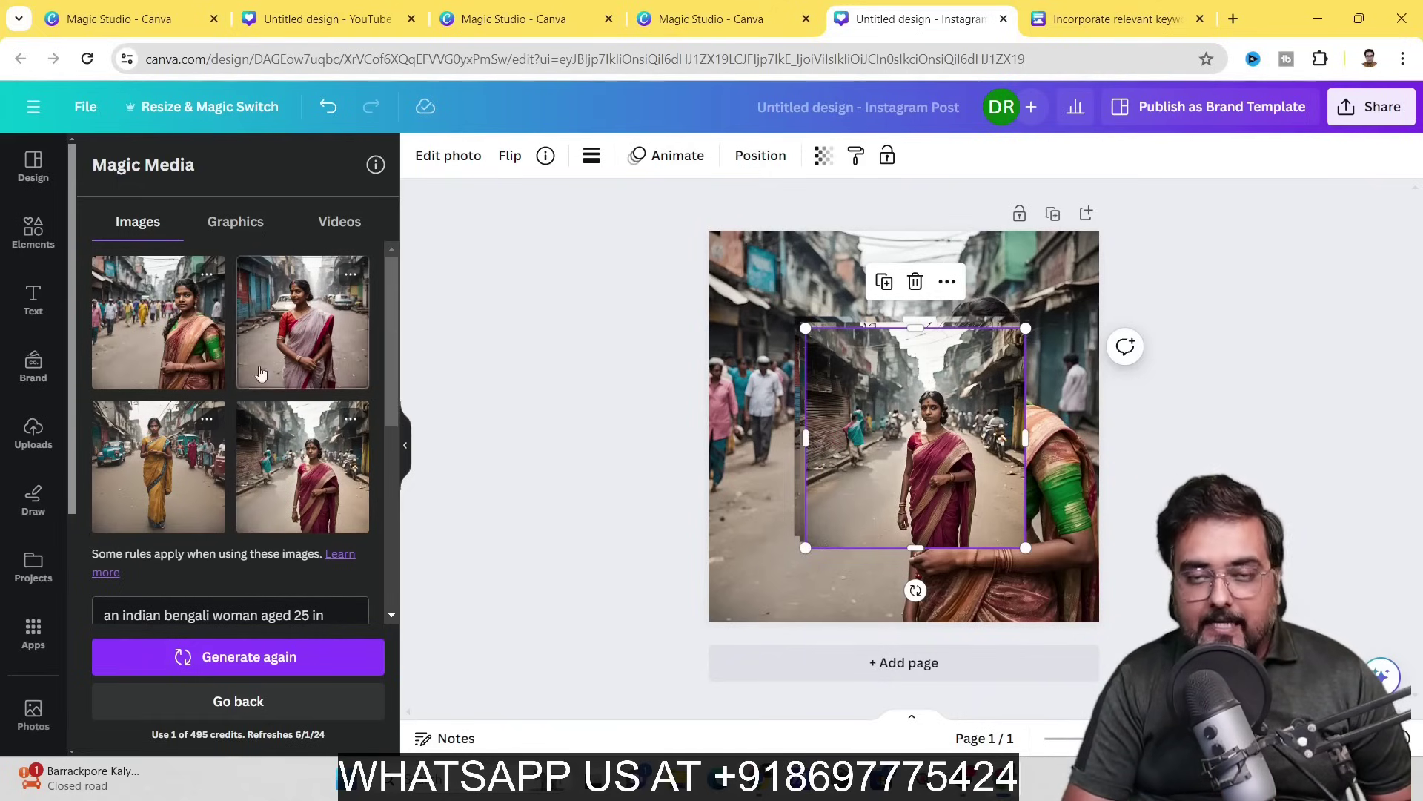
# Generate a second set of images from the same prompt and add the braided-hair colour portrait to the page.
pyautogui.click(251, 655)
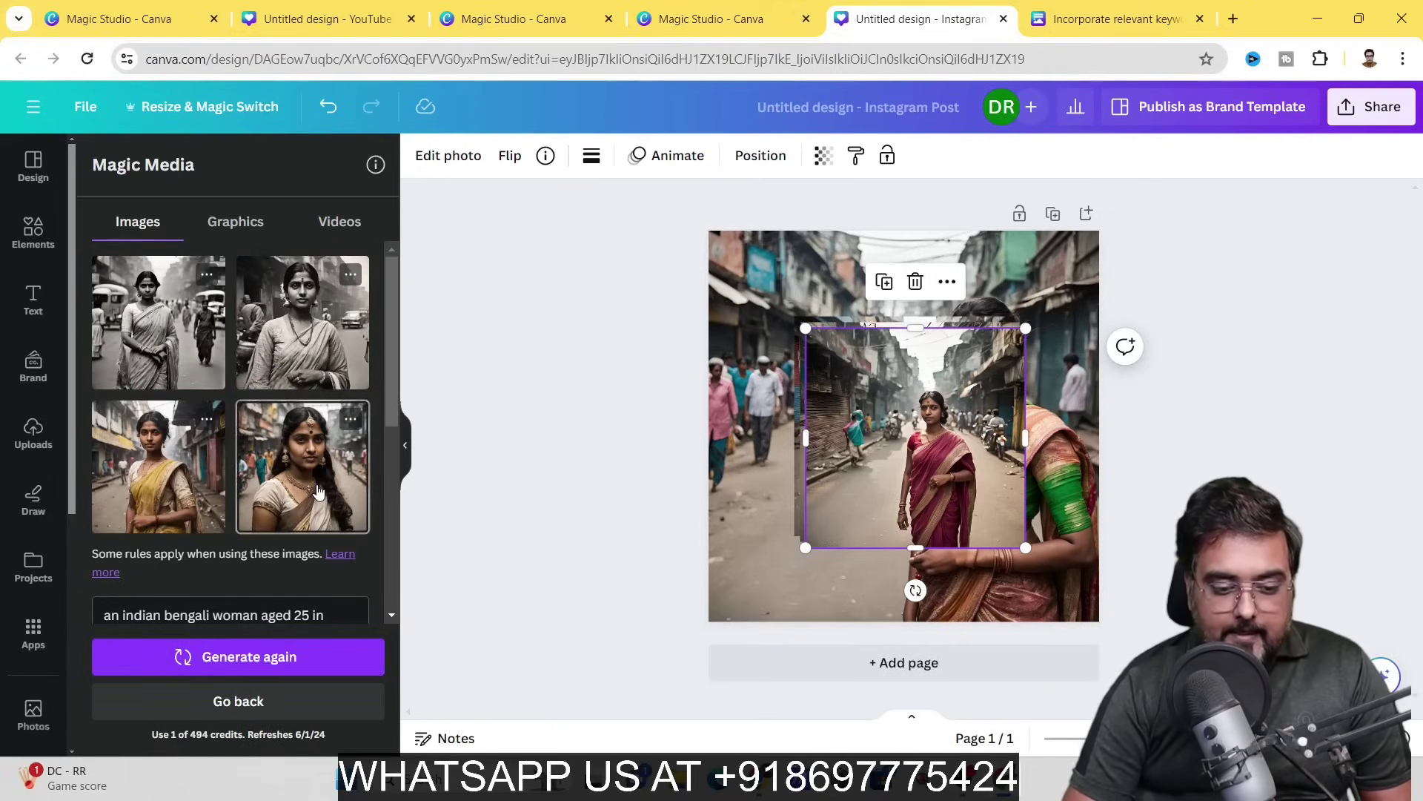
pyautogui.click(303, 485)
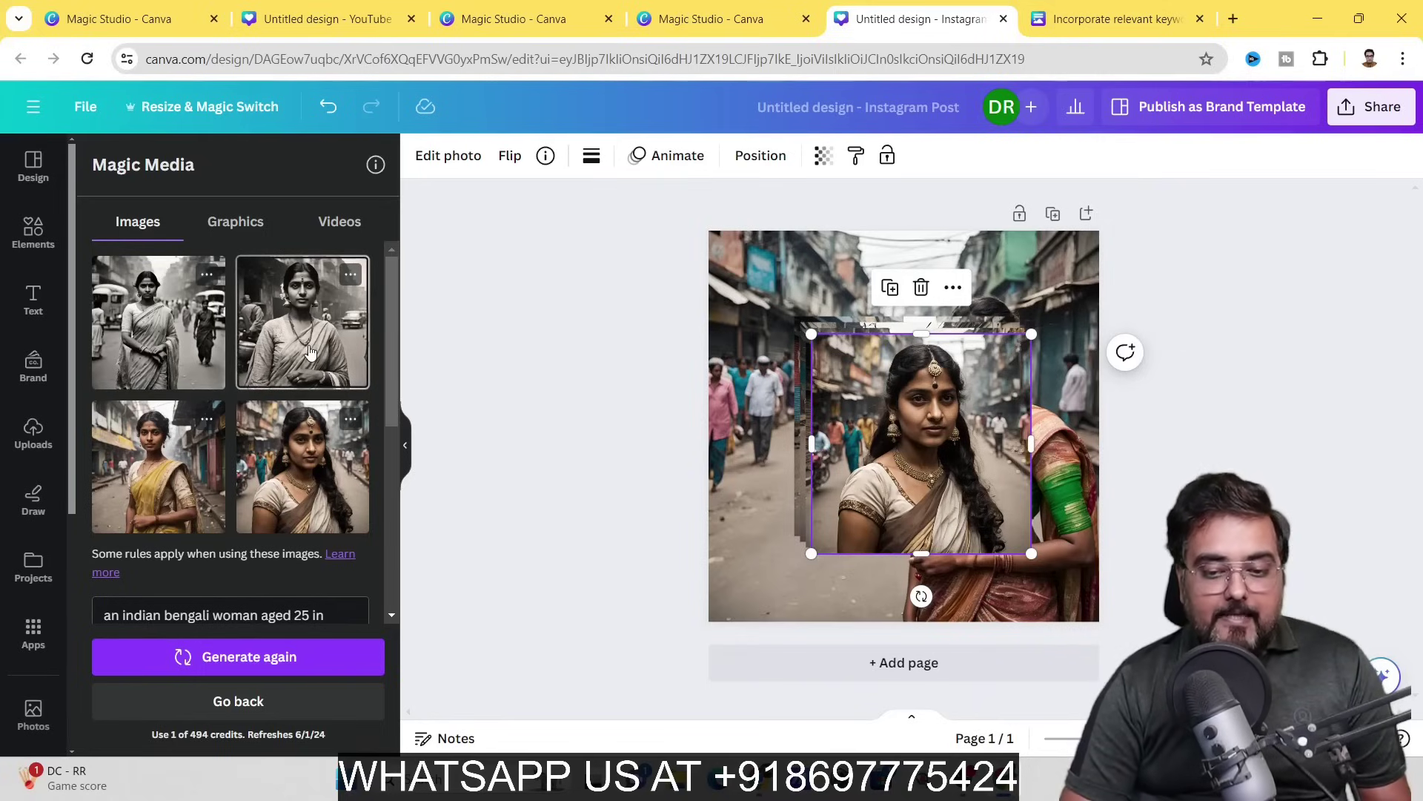
# Leave the Instagram post design and return to the Magic Studio page through the home page.
pyautogui.click(73, 112)
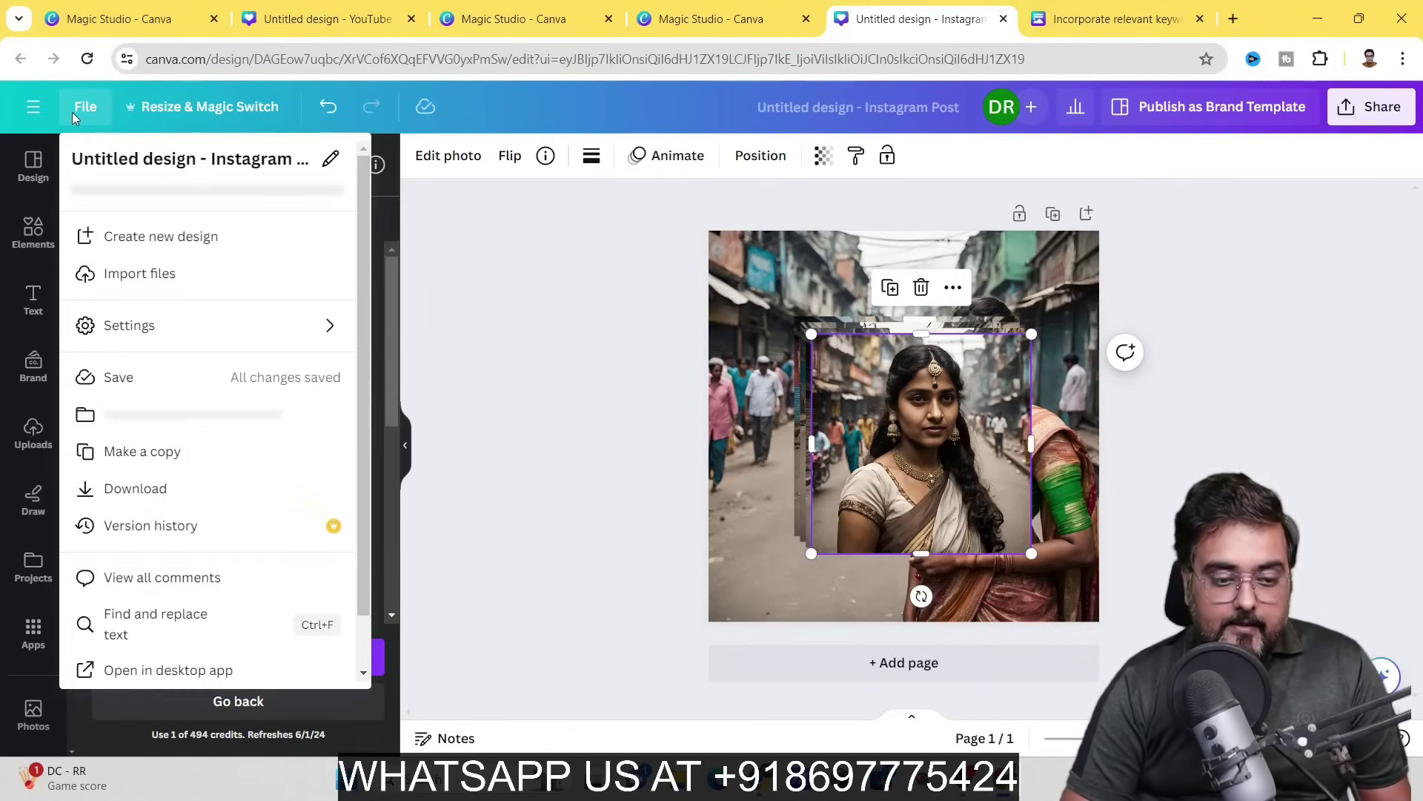
pyautogui.click(36, 109)
pyautogui.click(36, 109)
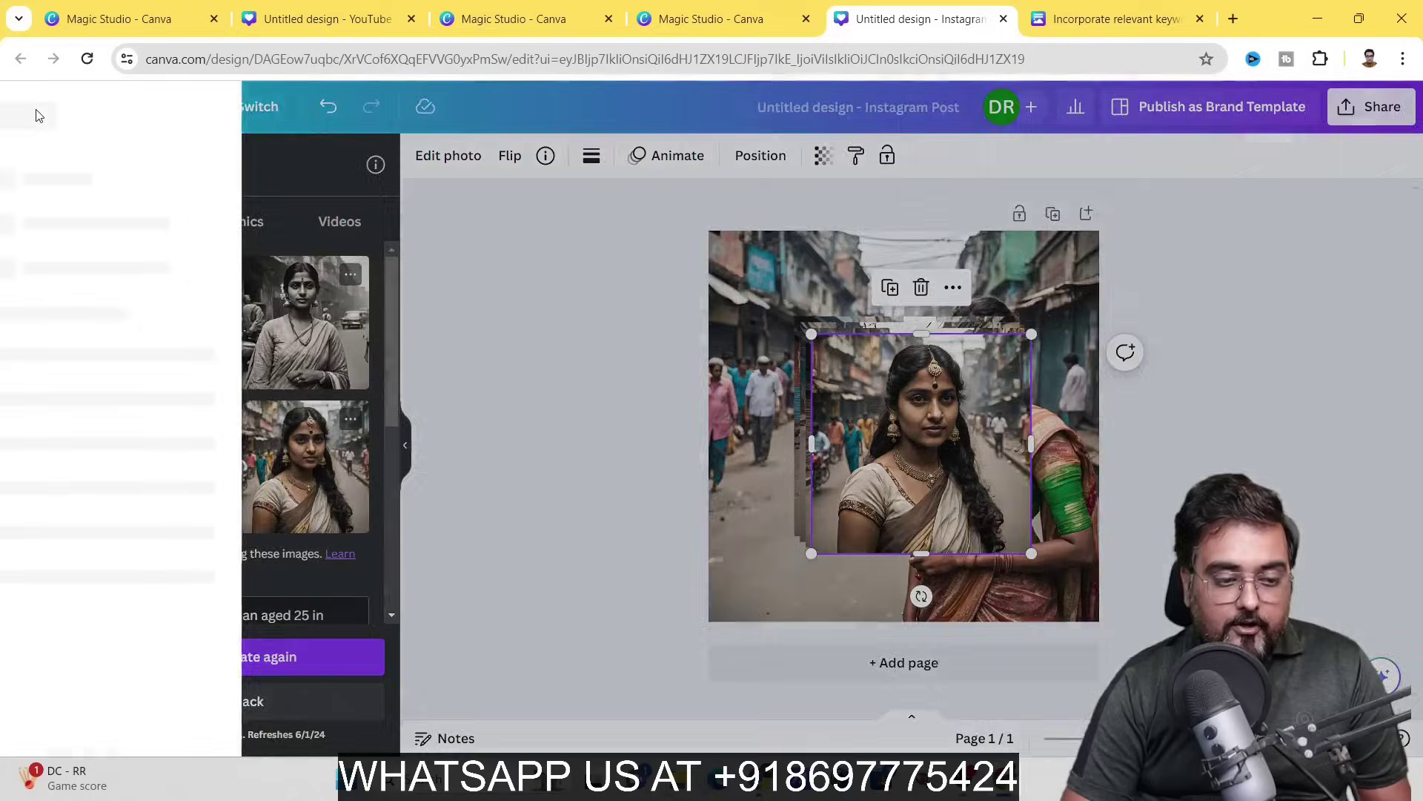
pyautogui.click(44, 211)
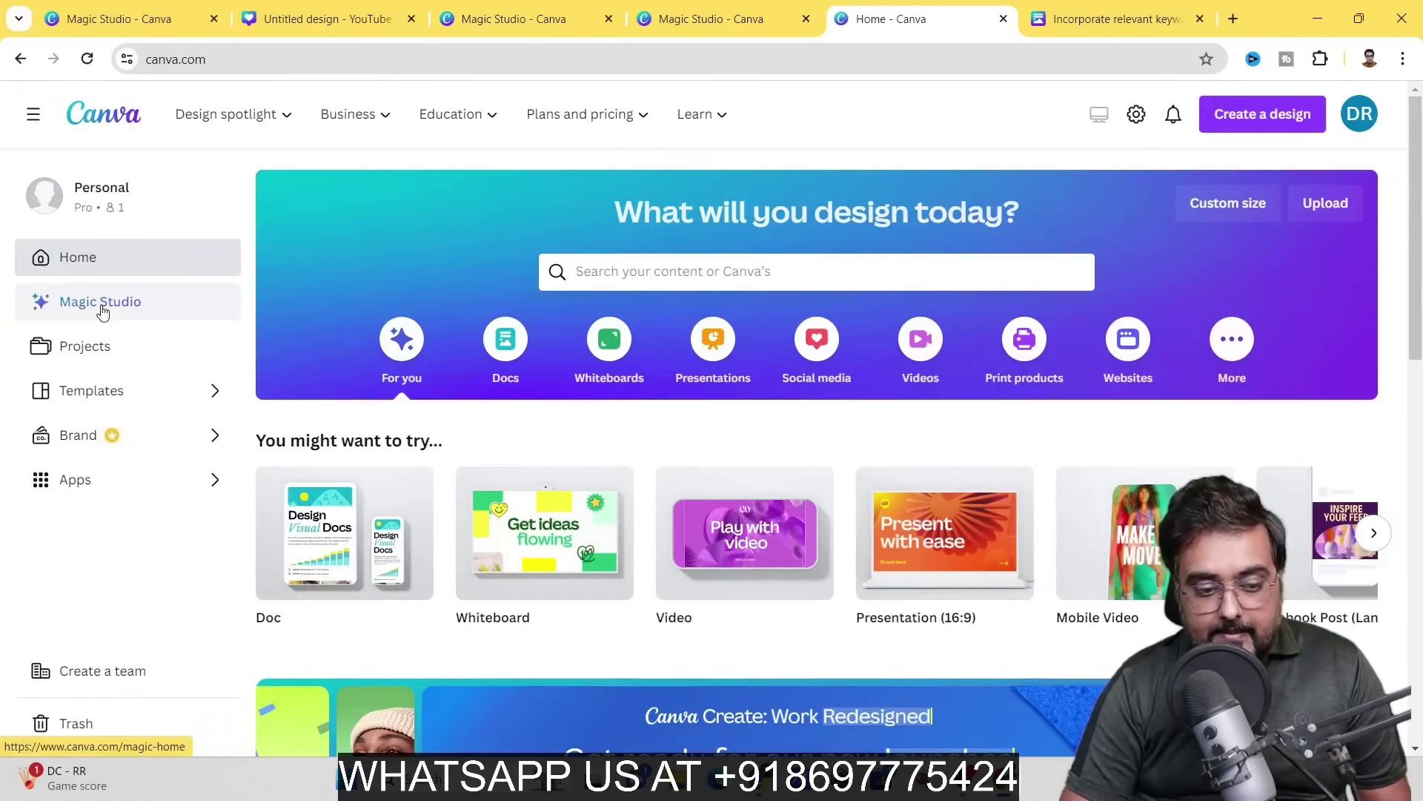
pyautogui.click(103, 312)
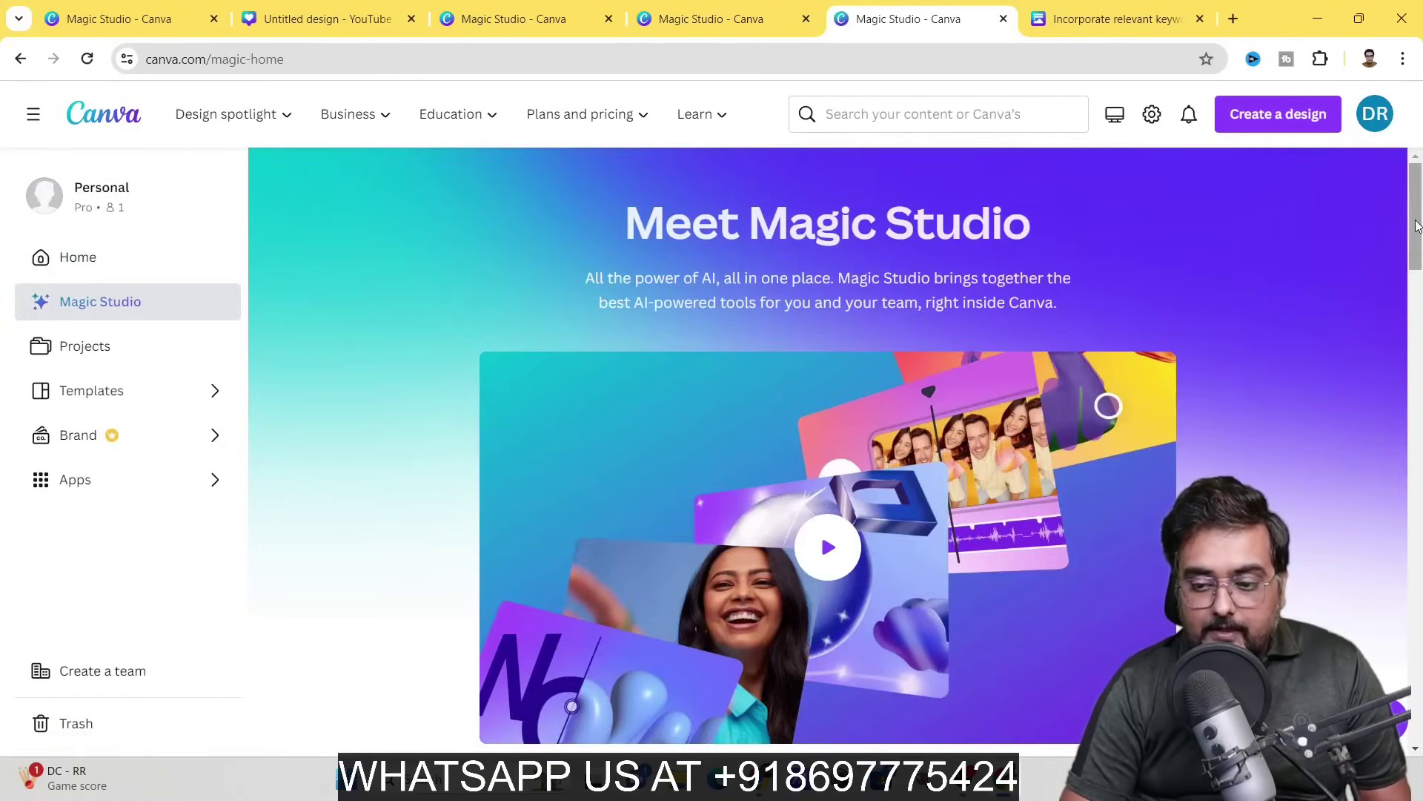
# Find Text to Video on the Magic Studio page and open Magic Media to try it.
pyautogui.scroll(-15, 1281, 470)
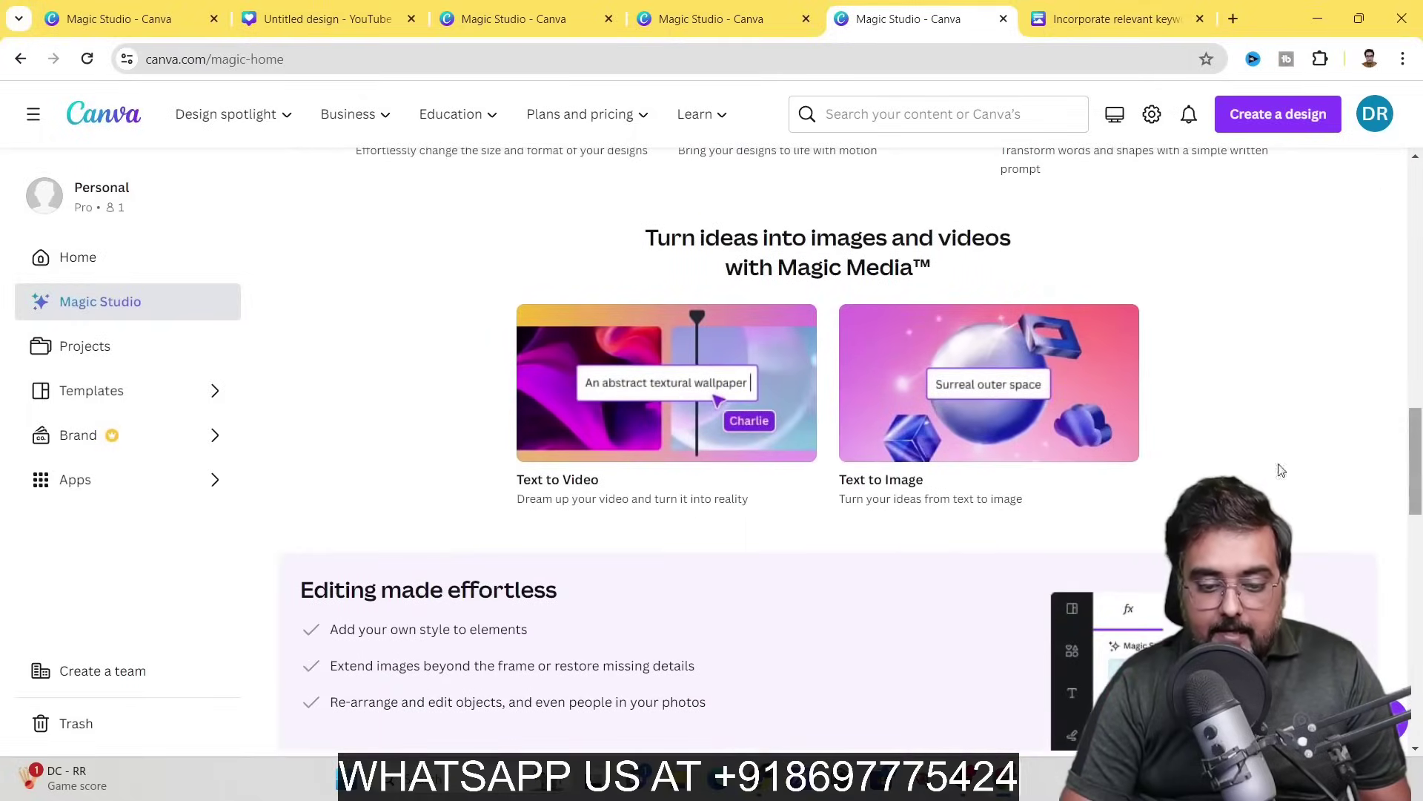
pyautogui.click(666, 421)
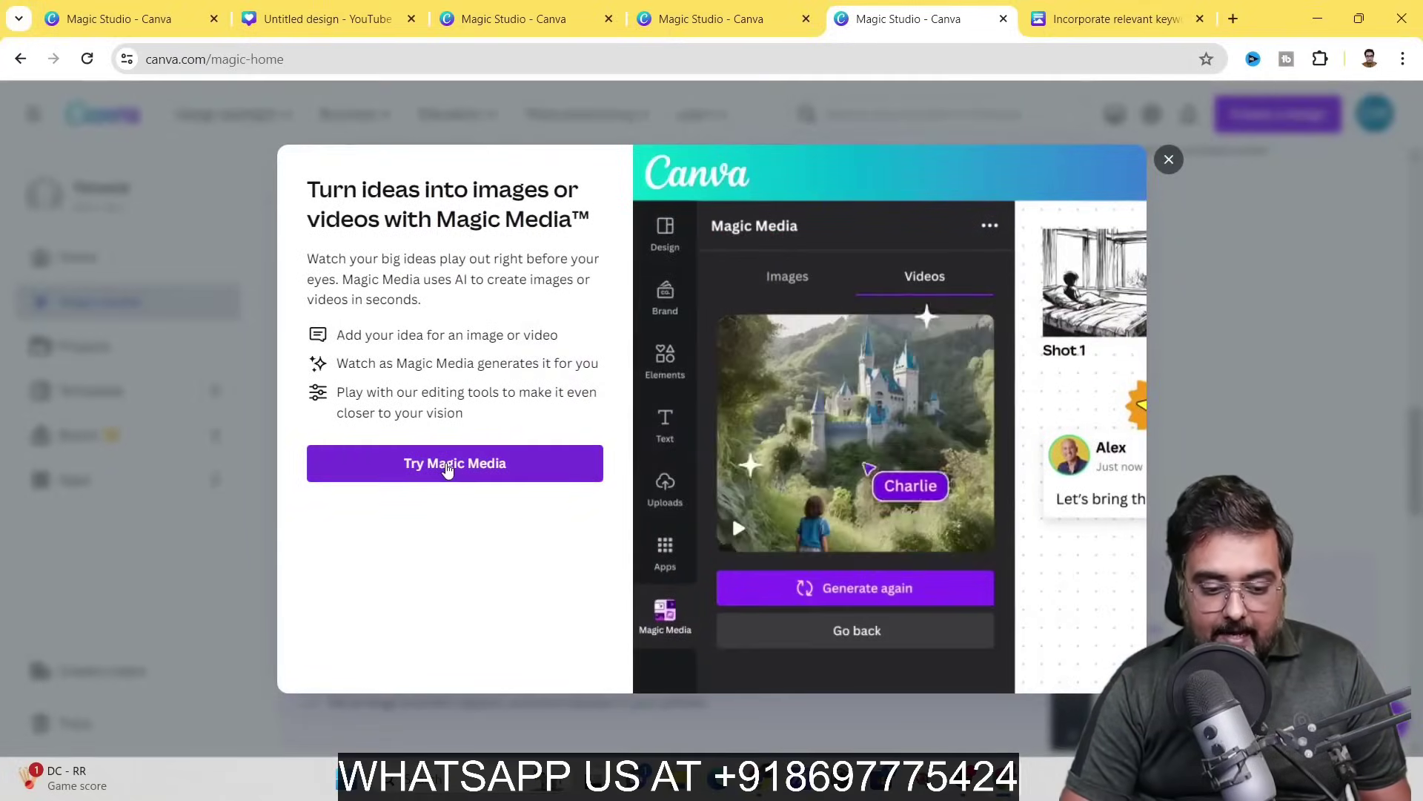
pyautogui.click(448, 467)
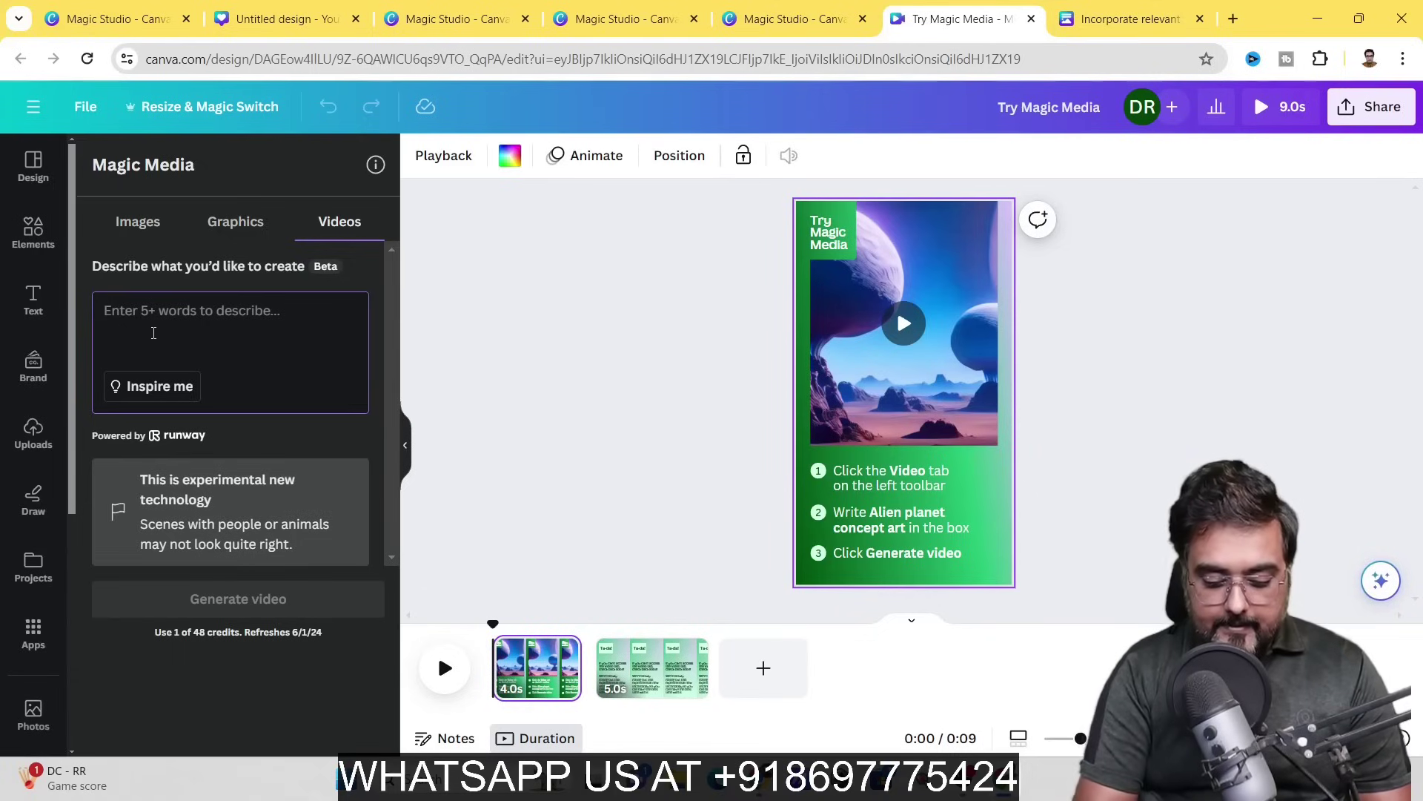
# Generate a Magic Media video from the prompt "a man walking by sea shore during sunset".
pyautogui.click(153, 333)
pyautogui.write('a')
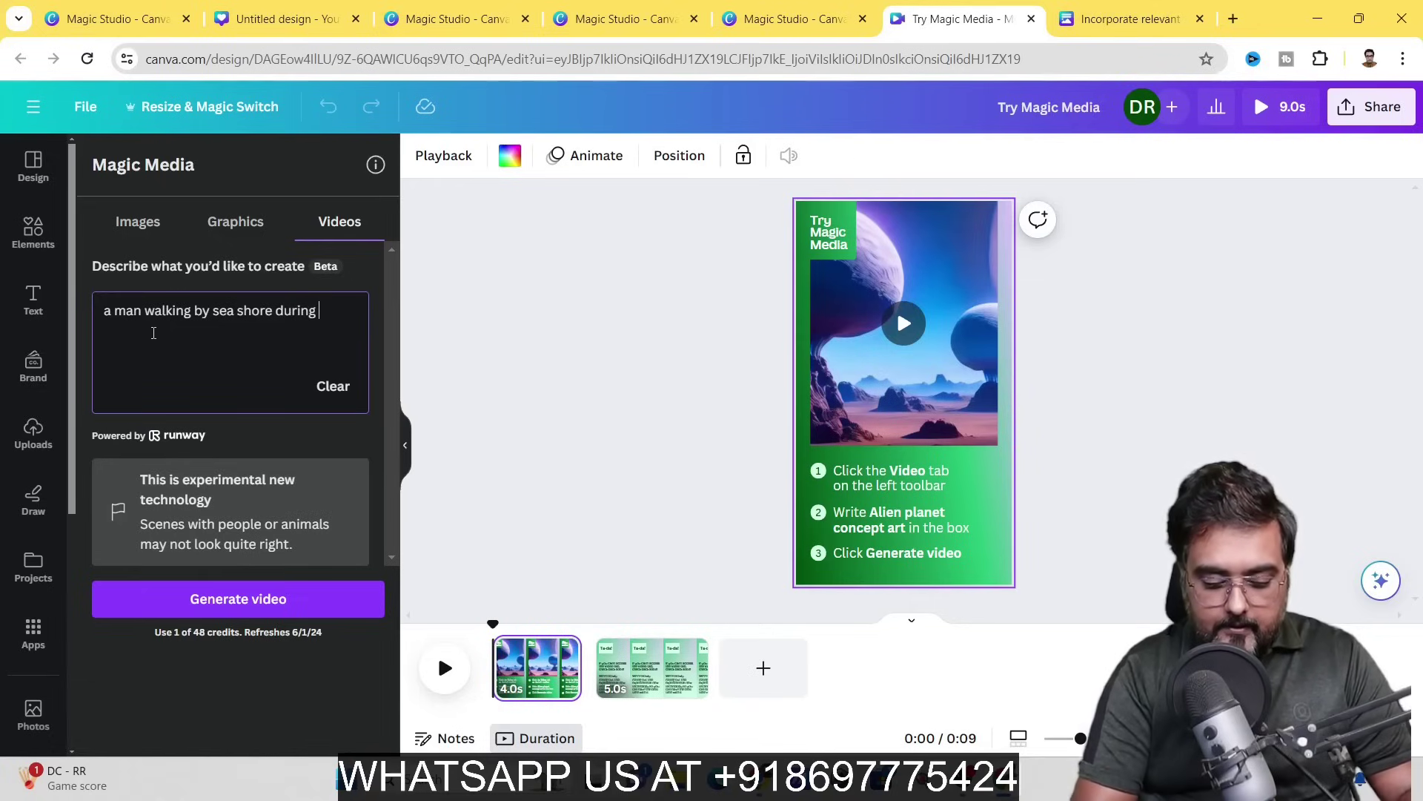
pyautogui.write('man walking by sea shore during sunset')
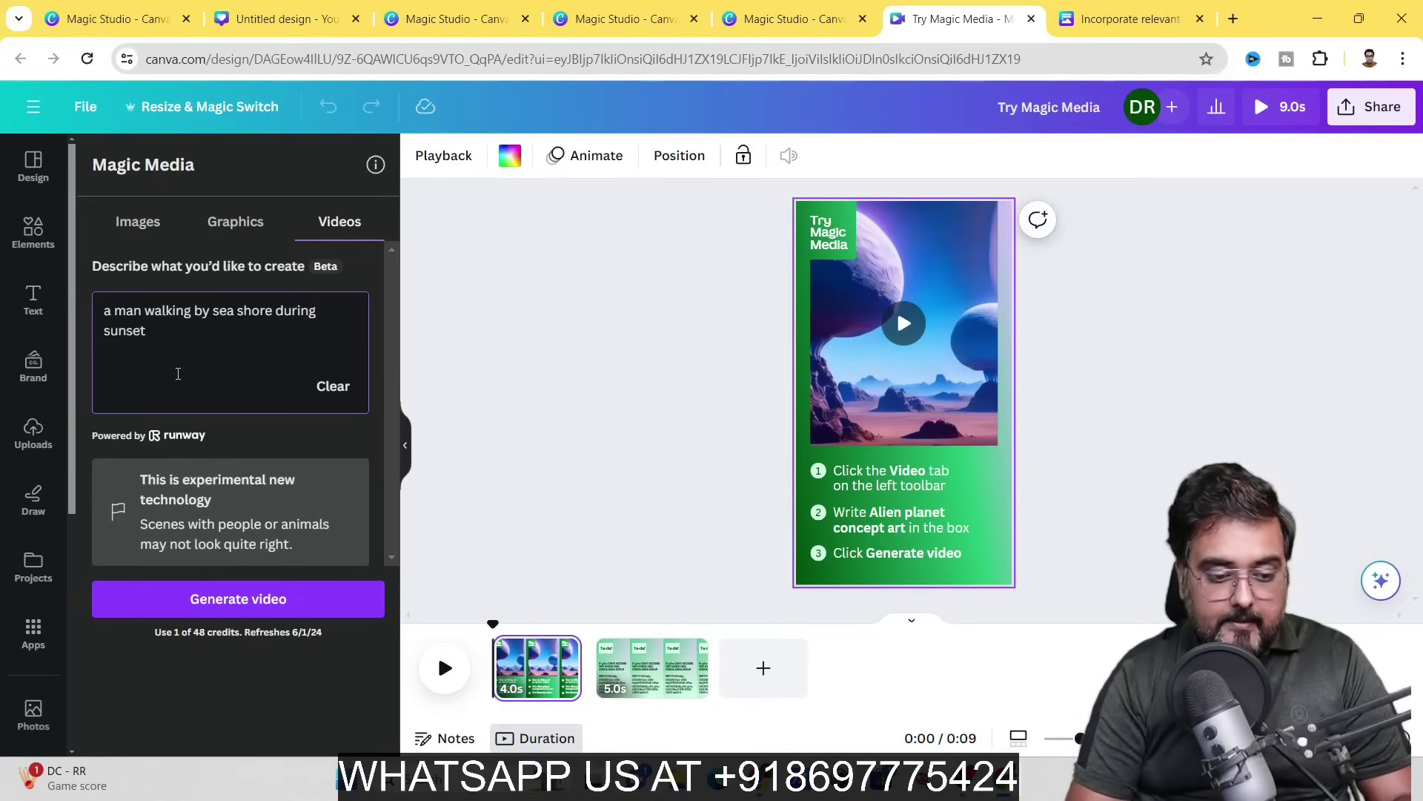
pyautogui.click(214, 597)
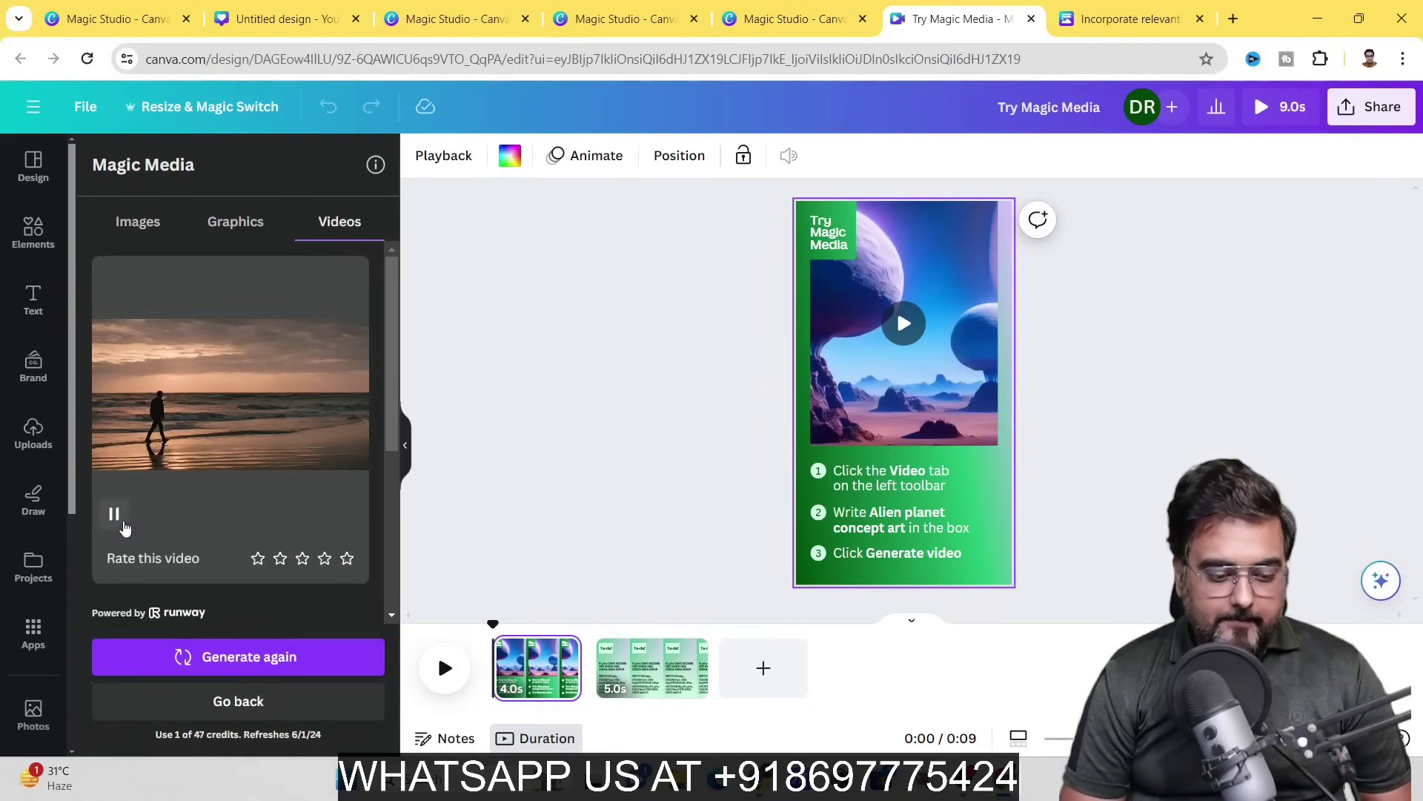
# Add the generated seashore video to the first page of the design and play it there.
pyautogui.click(115, 516)
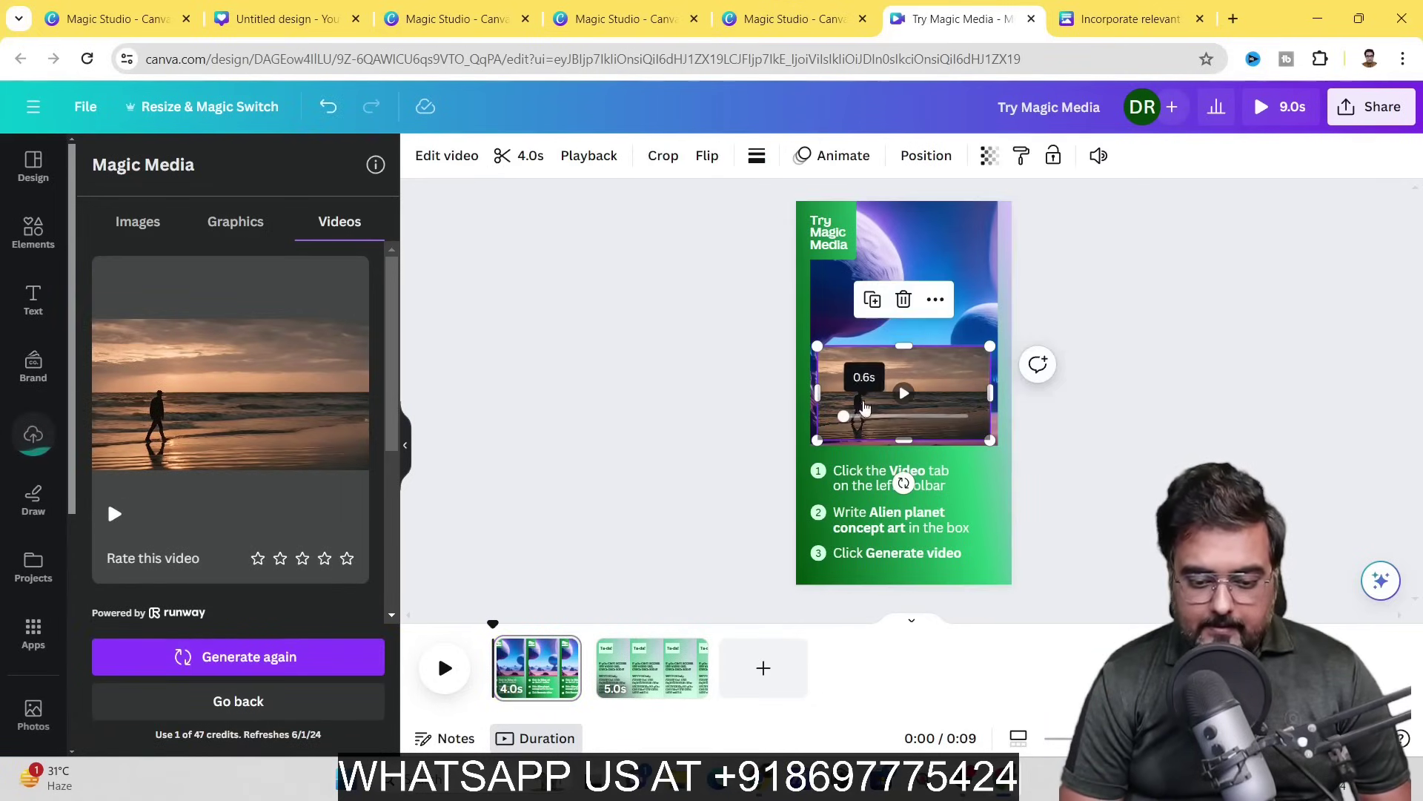
pyautogui.click(901, 395)
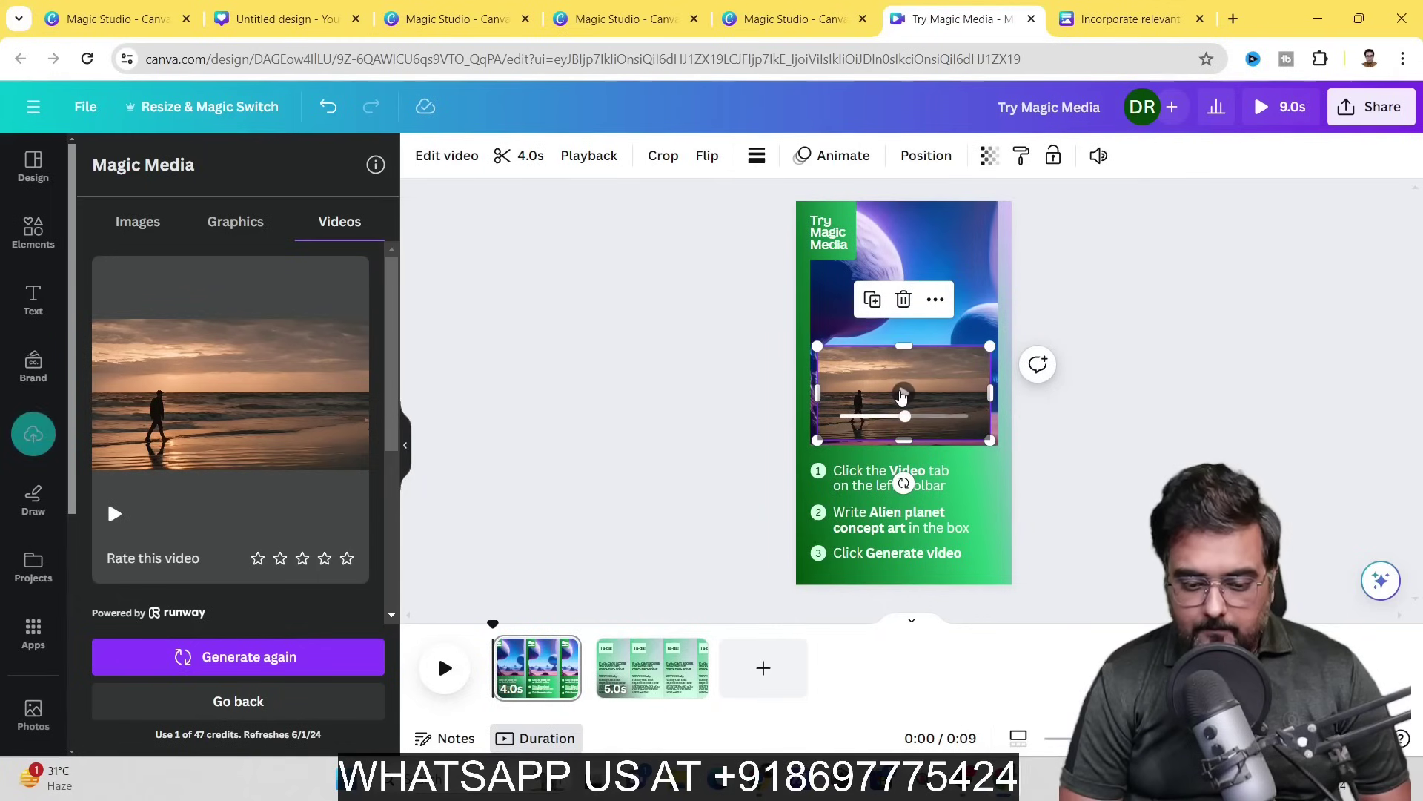
pyautogui.click(901, 396)
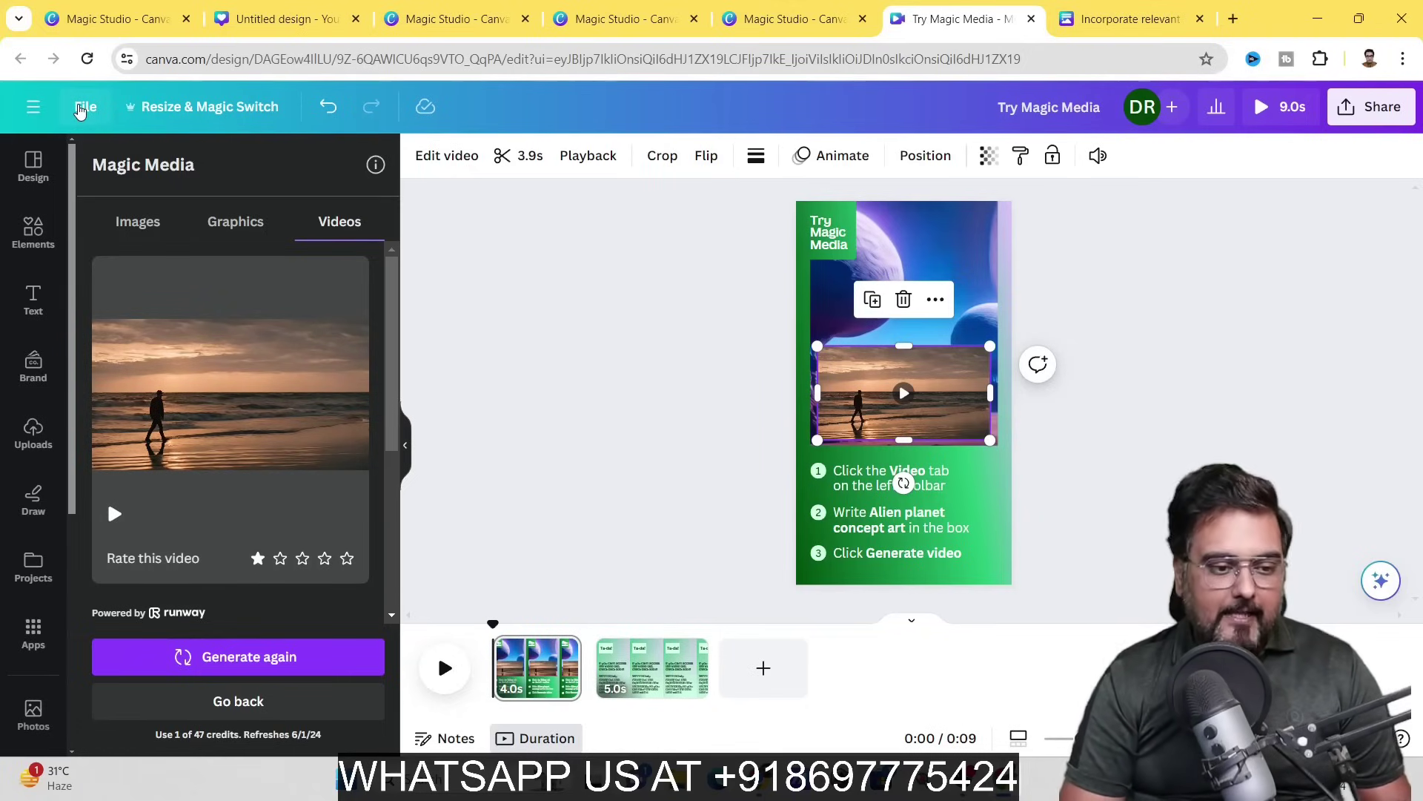
# Leave the video design, return to the Magic Studio page through the home page and look through the remaining tools.
pyautogui.click(35, 108)
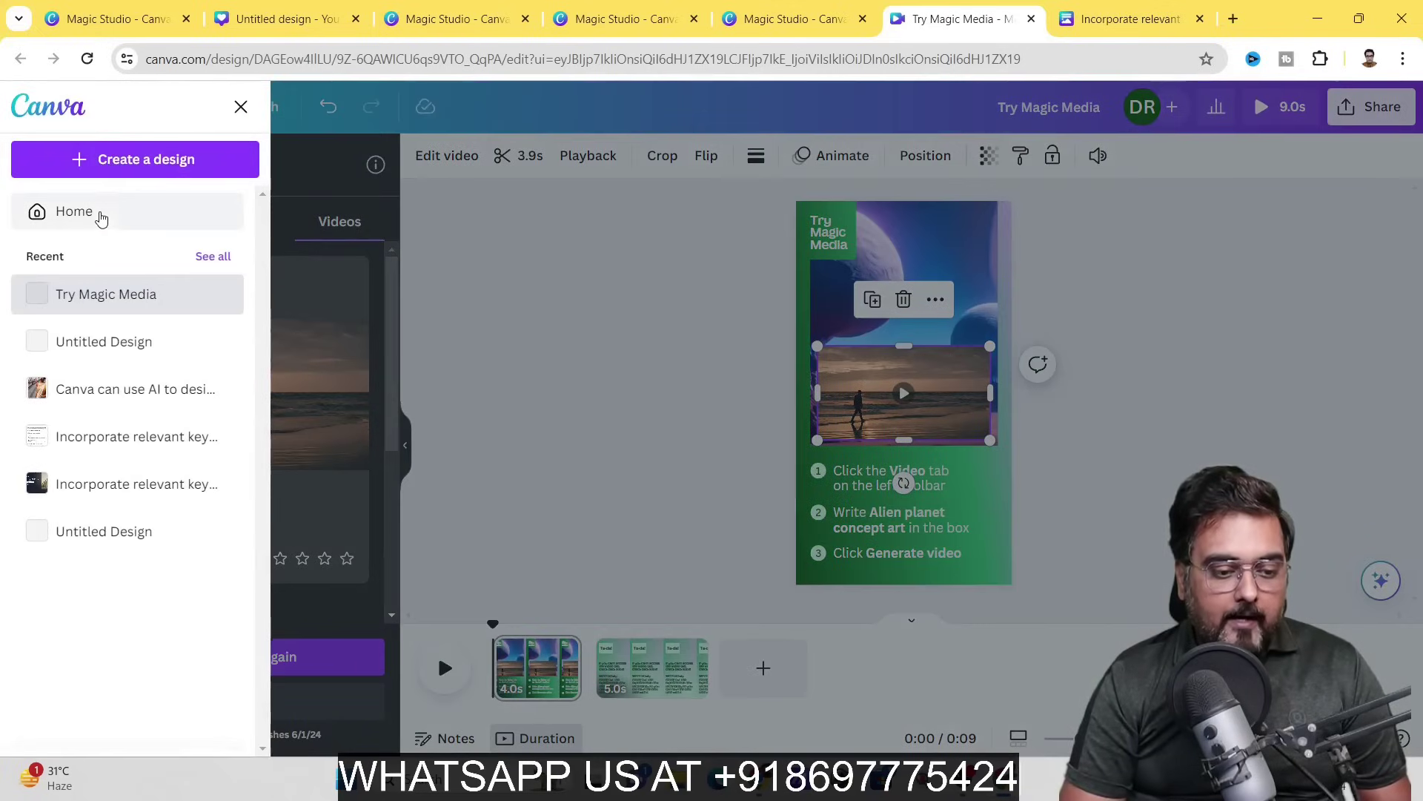
pyautogui.click(101, 215)
pyautogui.click(122, 303)
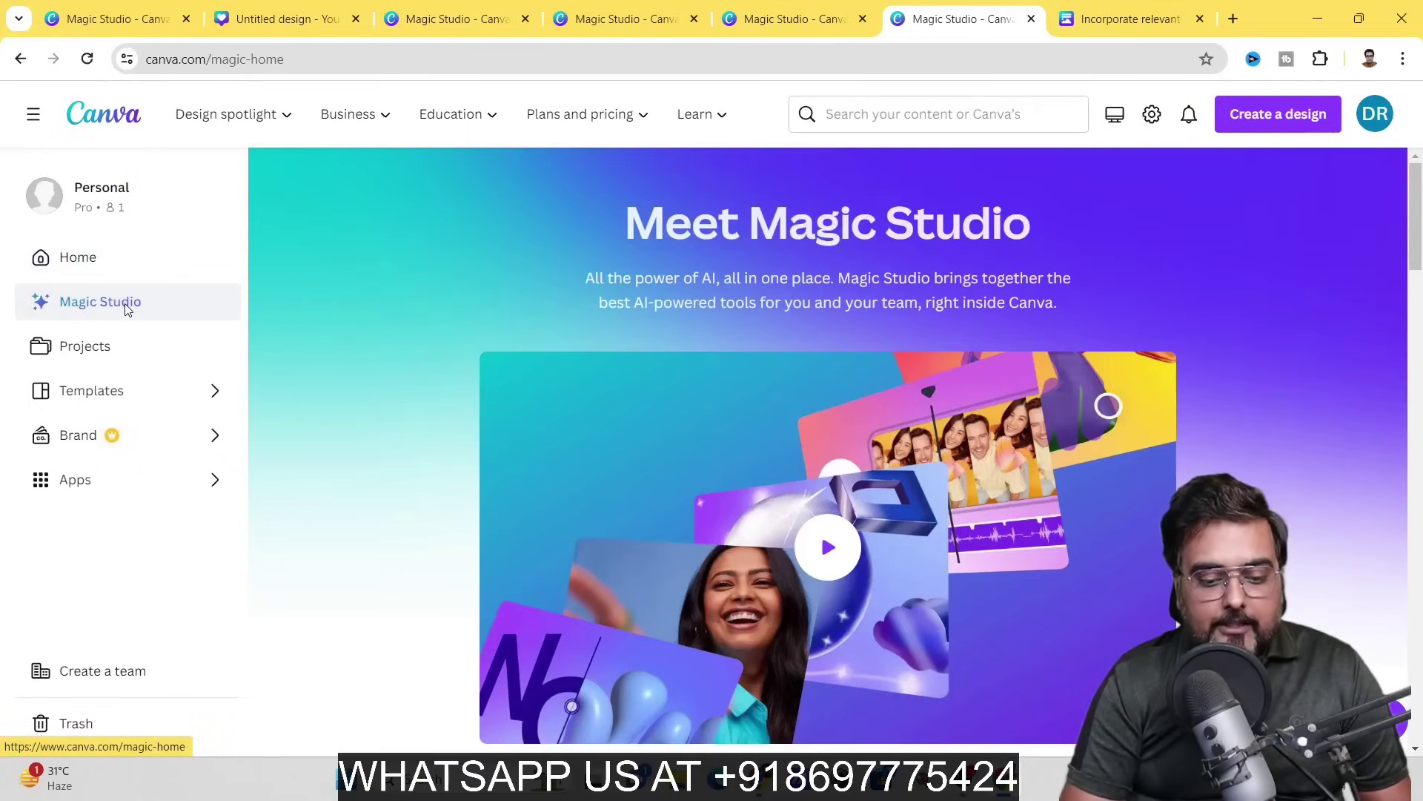
pyautogui.moveTo(1416, 248); pyautogui.dragTo(1419, 582)
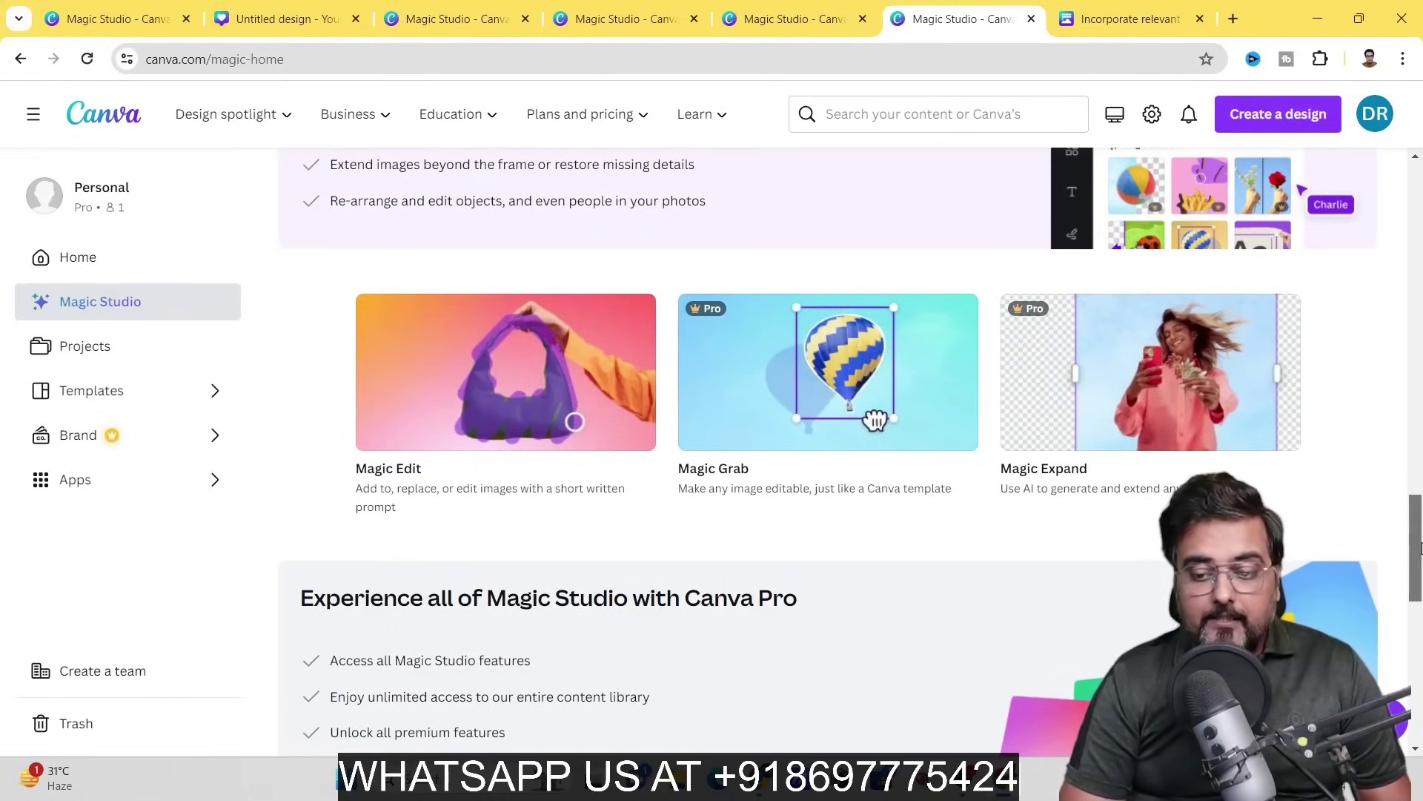
pyautogui.moveTo(1419, 547); pyautogui.dragTo(1342, 188)
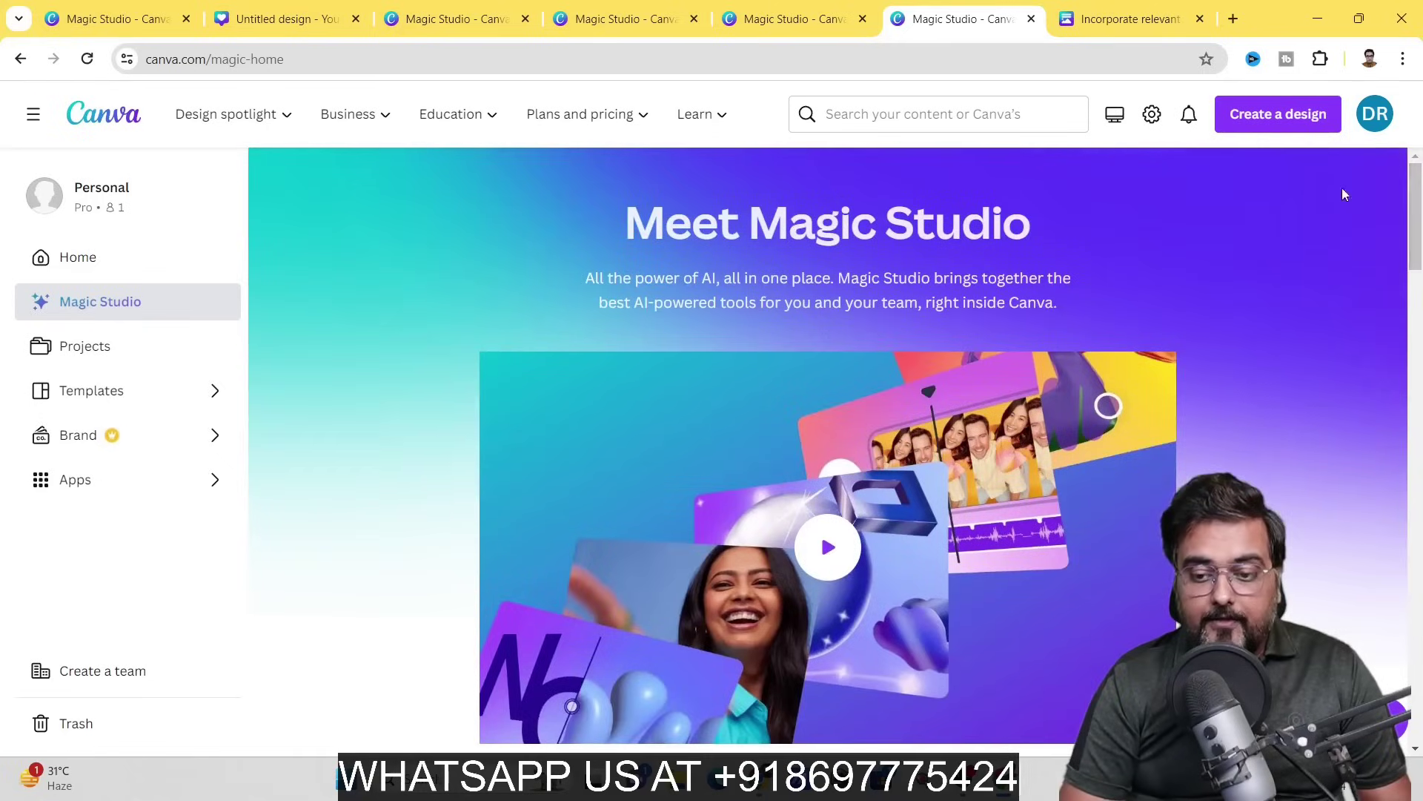
# Create a blank Instagram Post (Square) design.
pyautogui.click(1237, 131)
pyautogui.scroll(-3, 1112, 327)
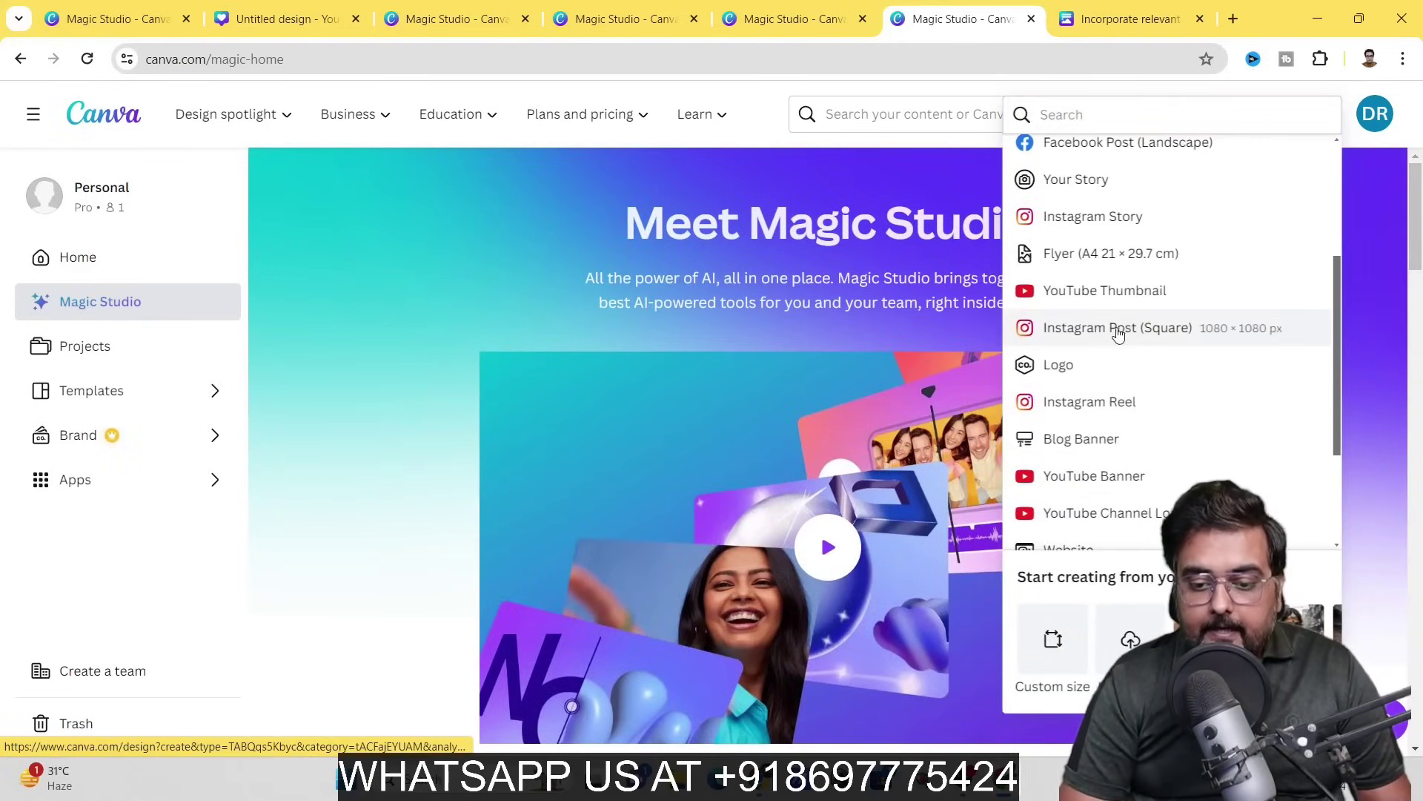
pyautogui.click(1112, 329)
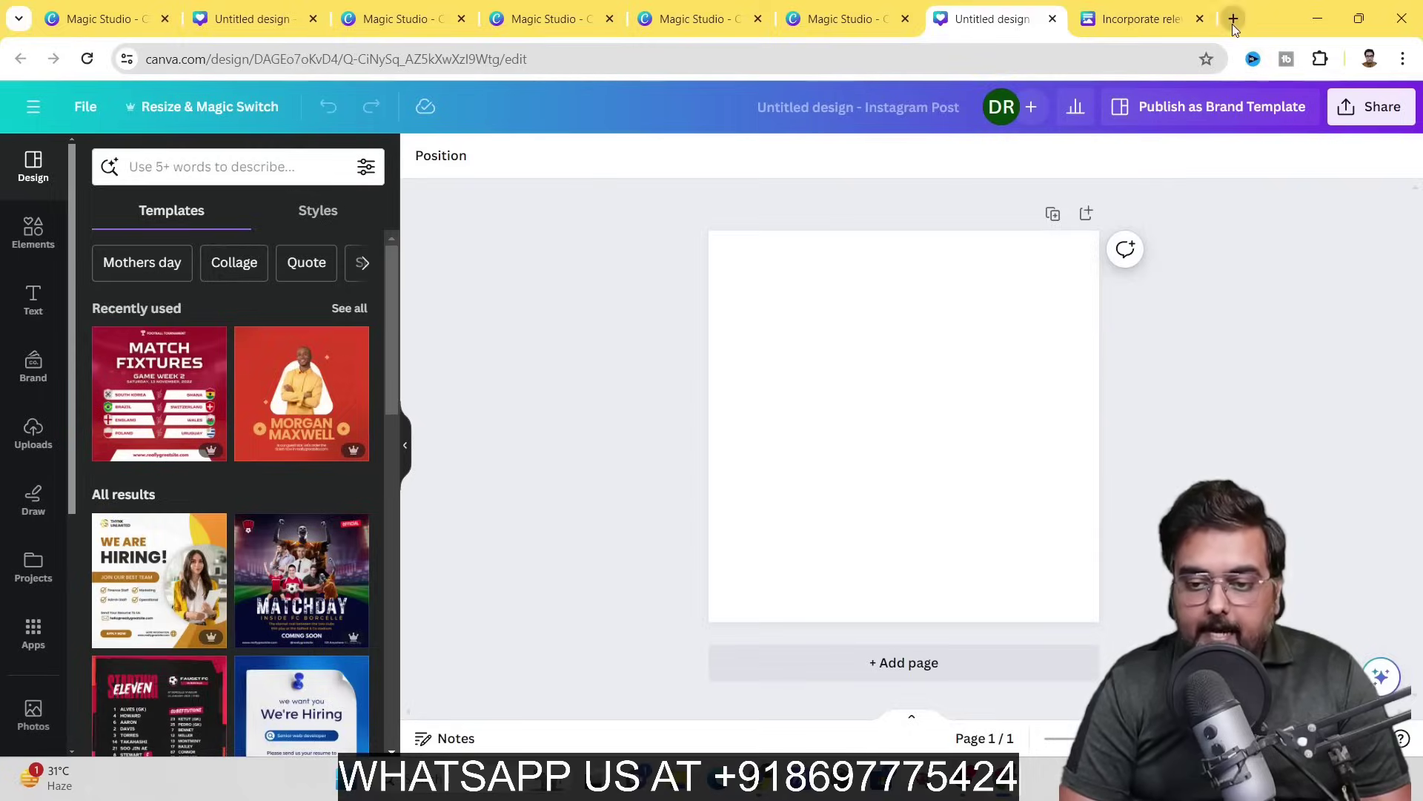
# Search Google for "viral instagram post images" in a new browser tab and browse the image results.
pyautogui.click(1233, 20)
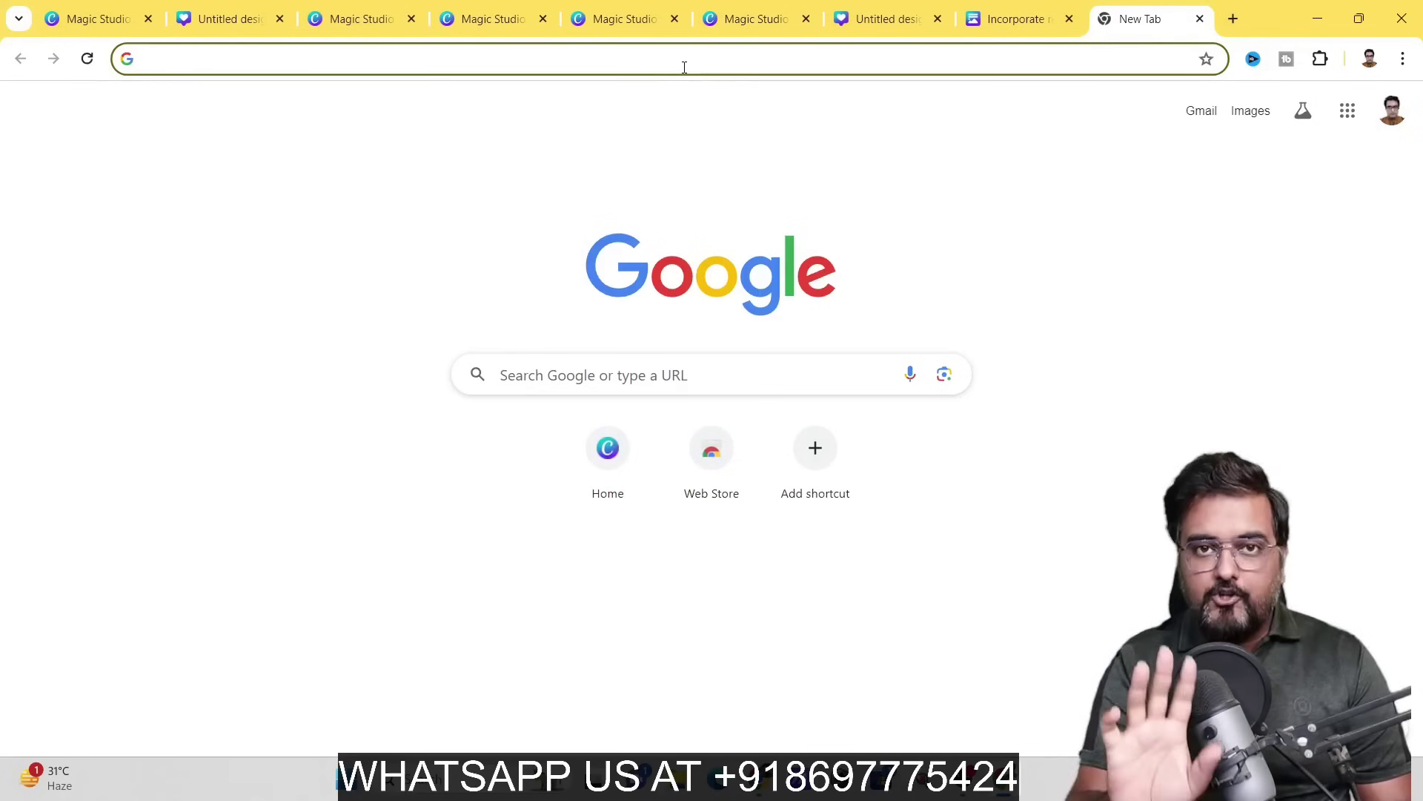
pyautogui.write('viral instagram post images')
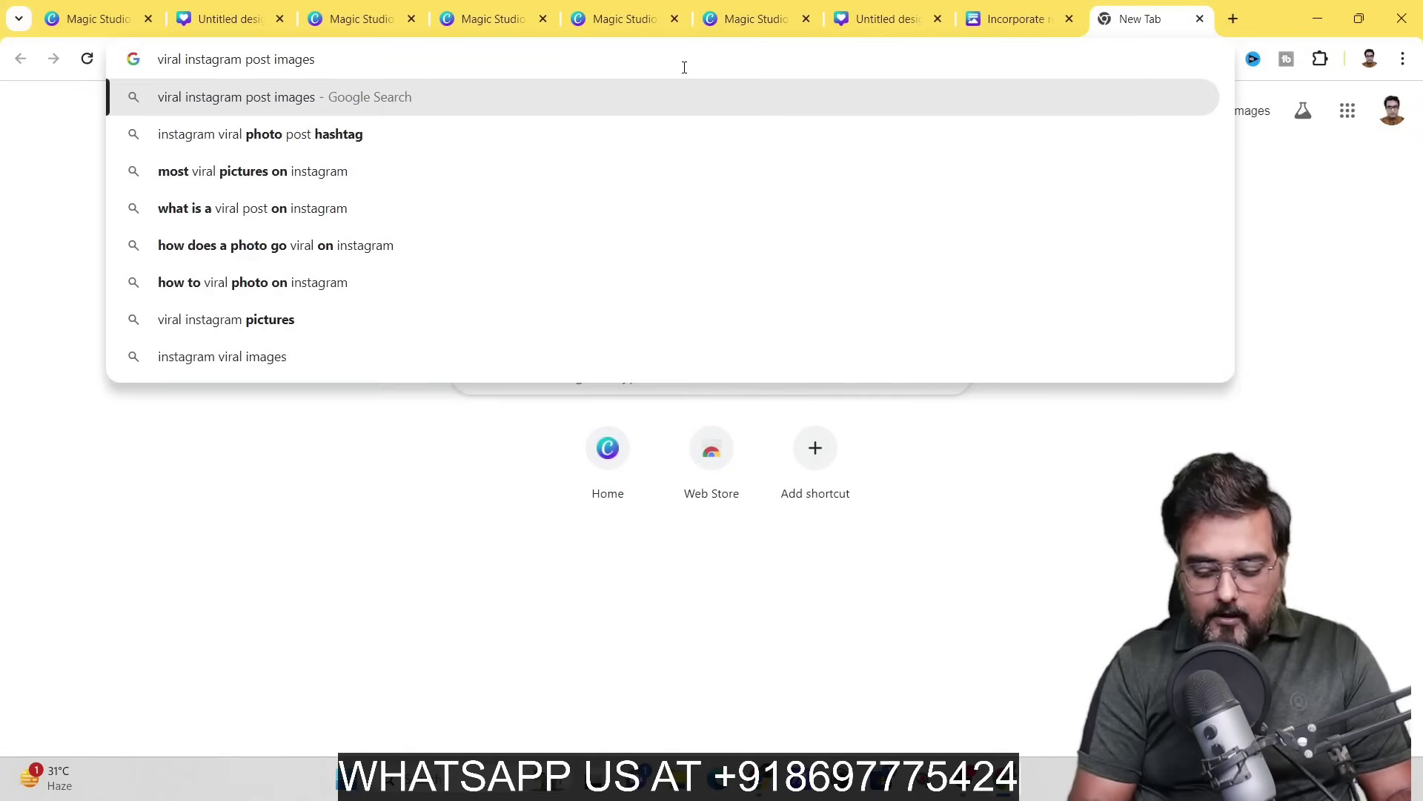
pyautogui.press('Return')
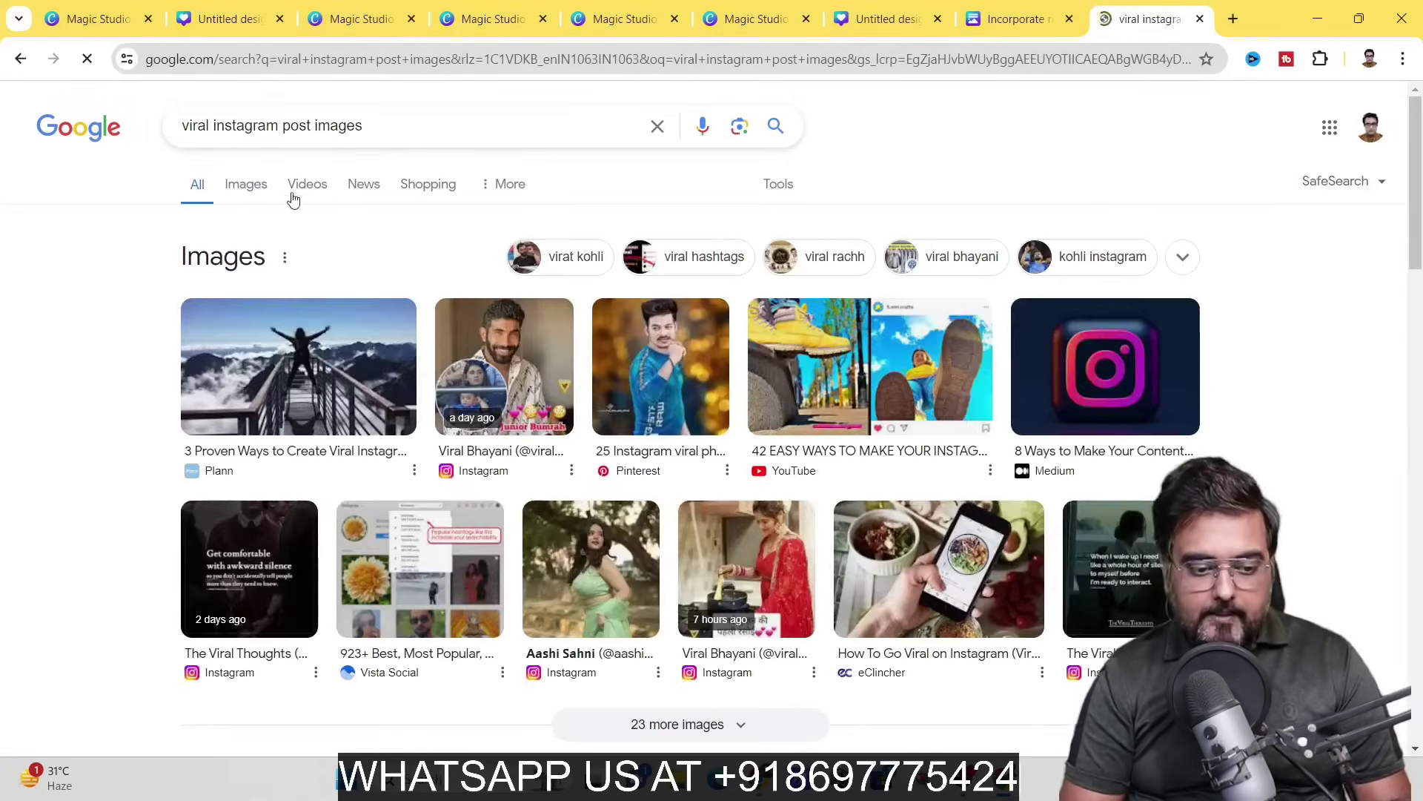
pyautogui.click(243, 183)
pyautogui.scroll(-8, 771, 318)
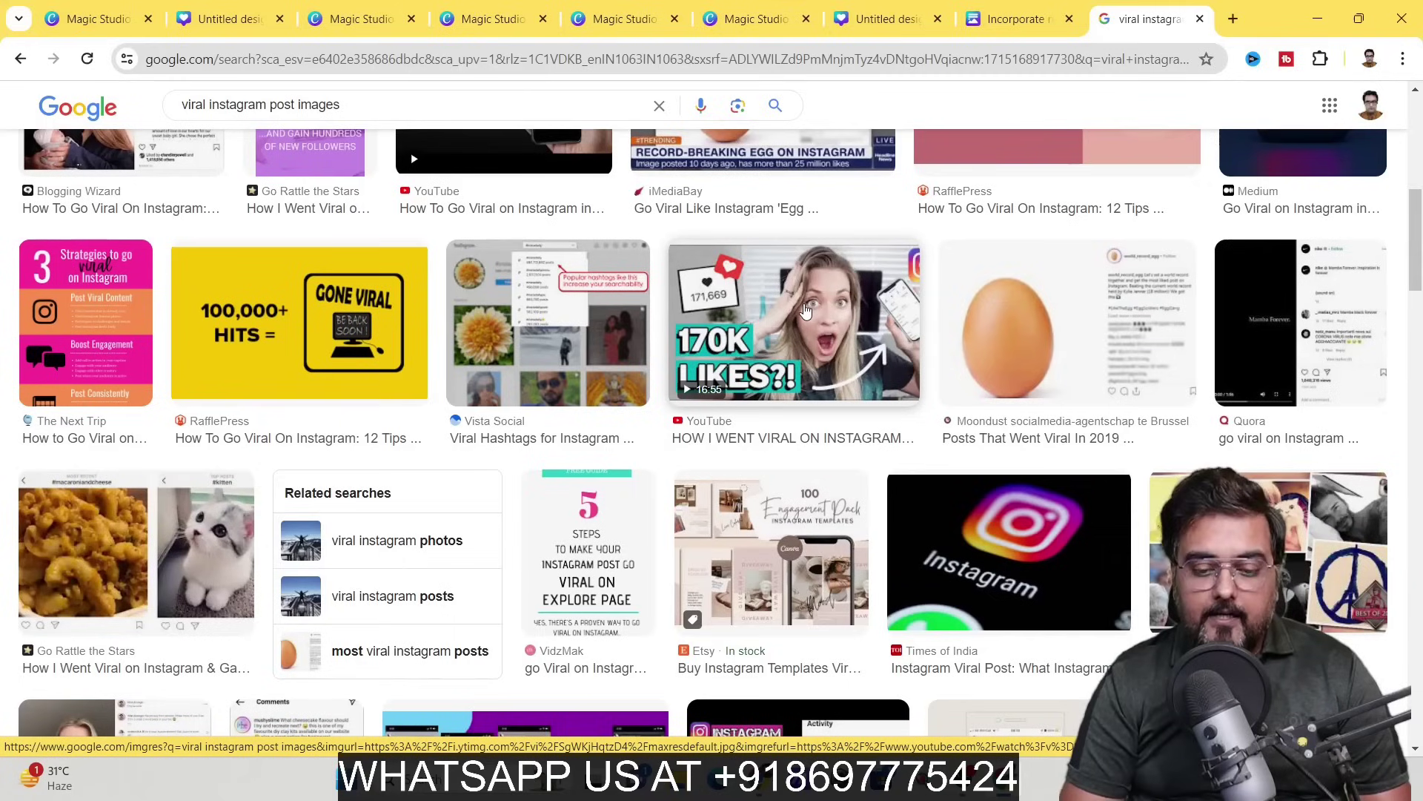
# Save the "170K LIKES?!" thumbnail from the image results to the computer.
pyautogui.rightClick(806, 309)
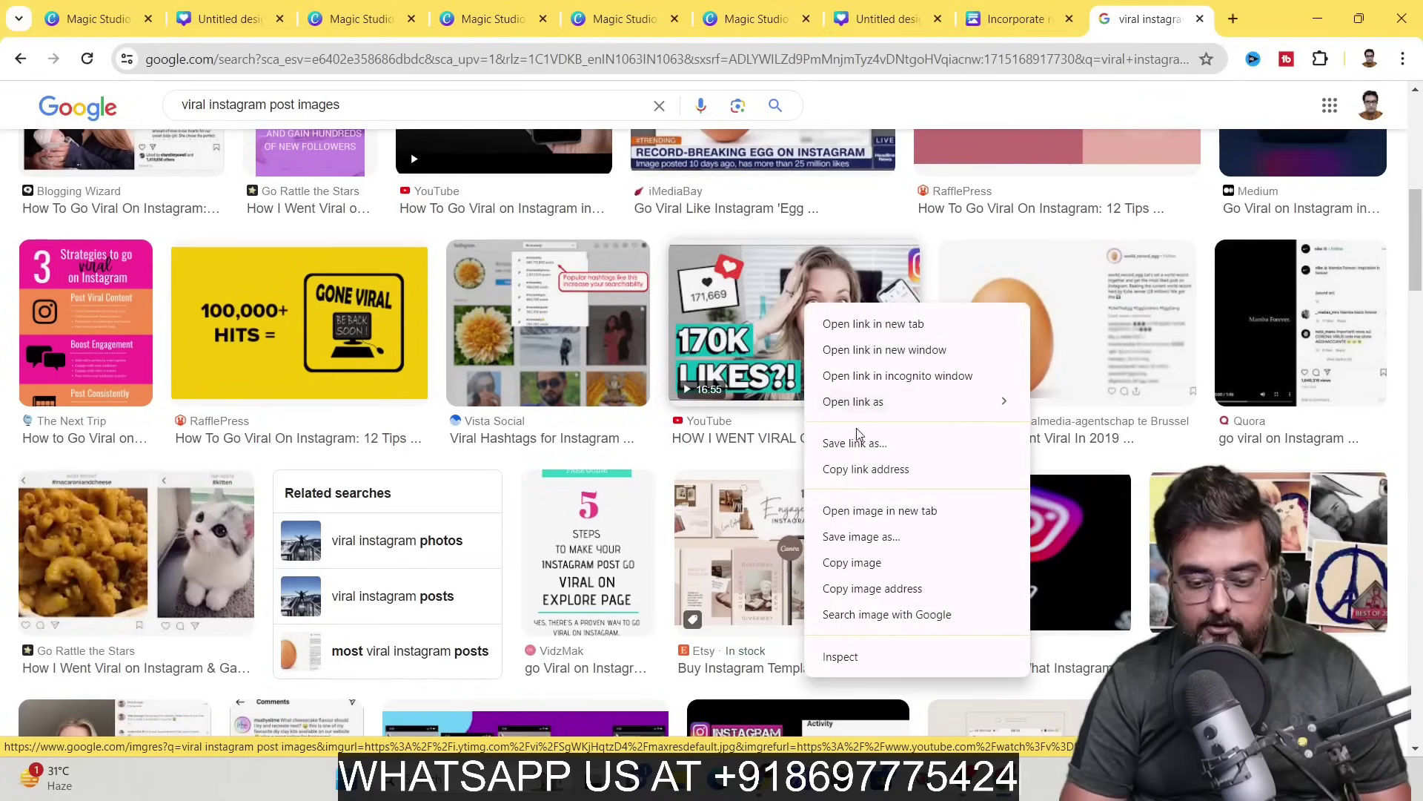
pyautogui.click(864, 539)
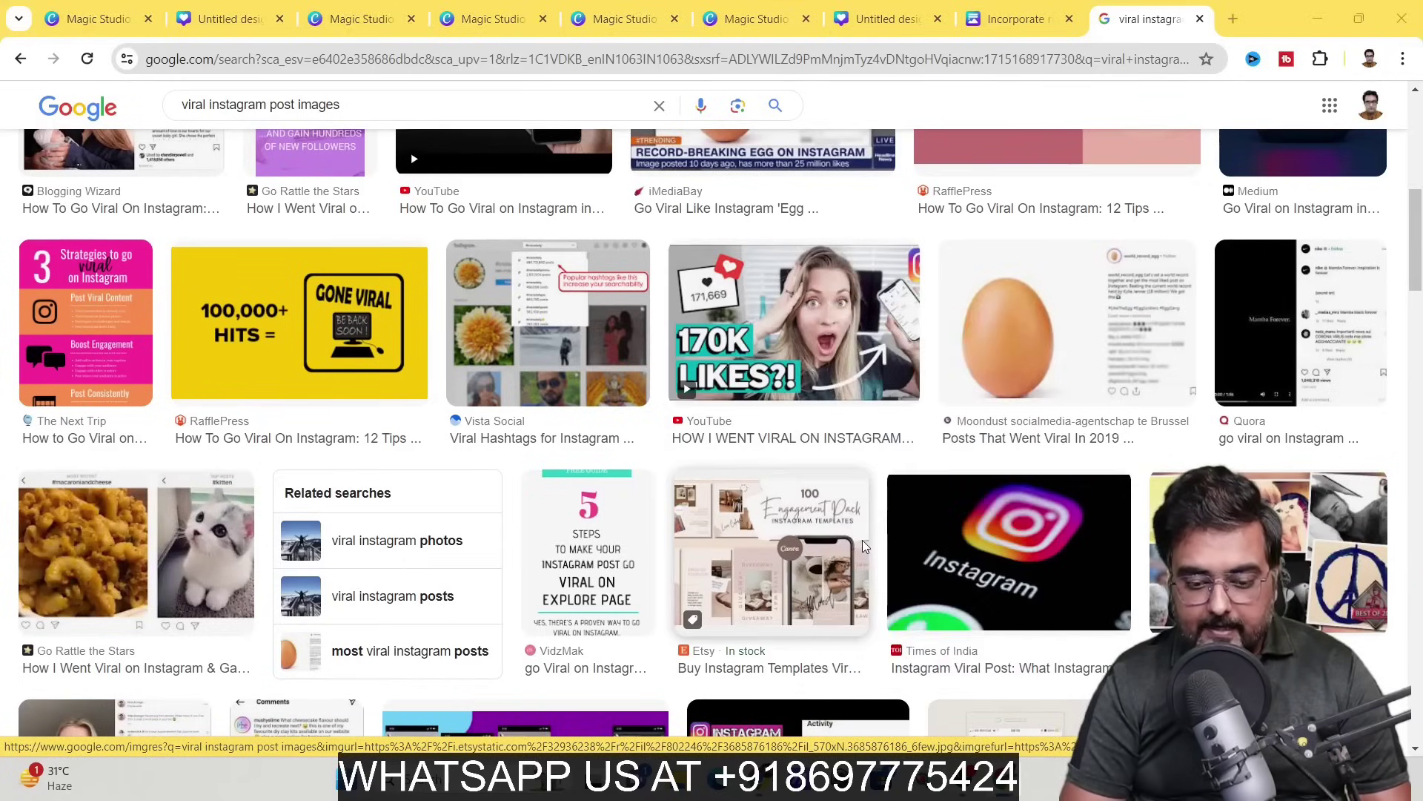
pyautogui.press('Return')
# Upload the saved "170K LIKES?!" image to the blank Instagram post, place it on the page and enlarge it to full page width.
pyautogui.click(883, 19)
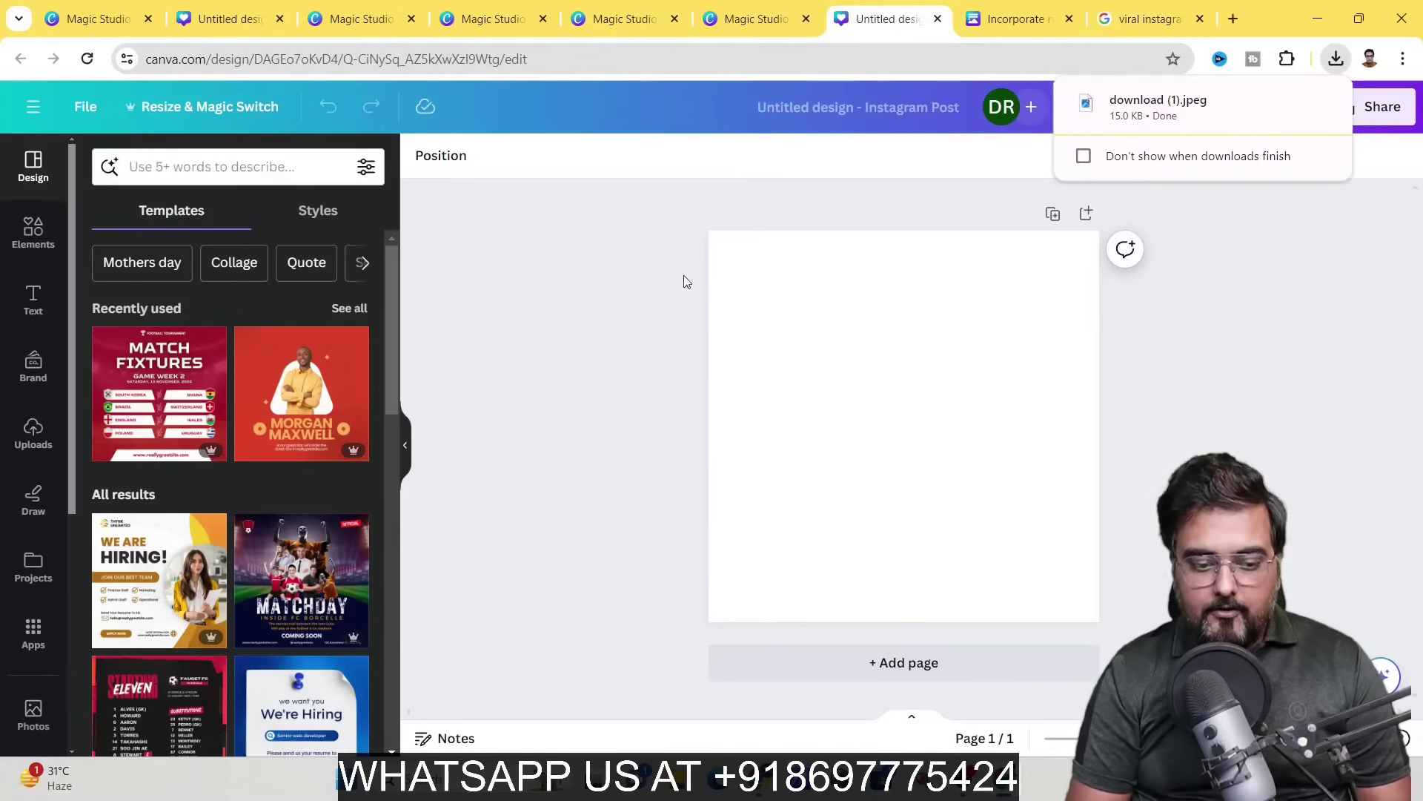
pyautogui.click(24, 437)
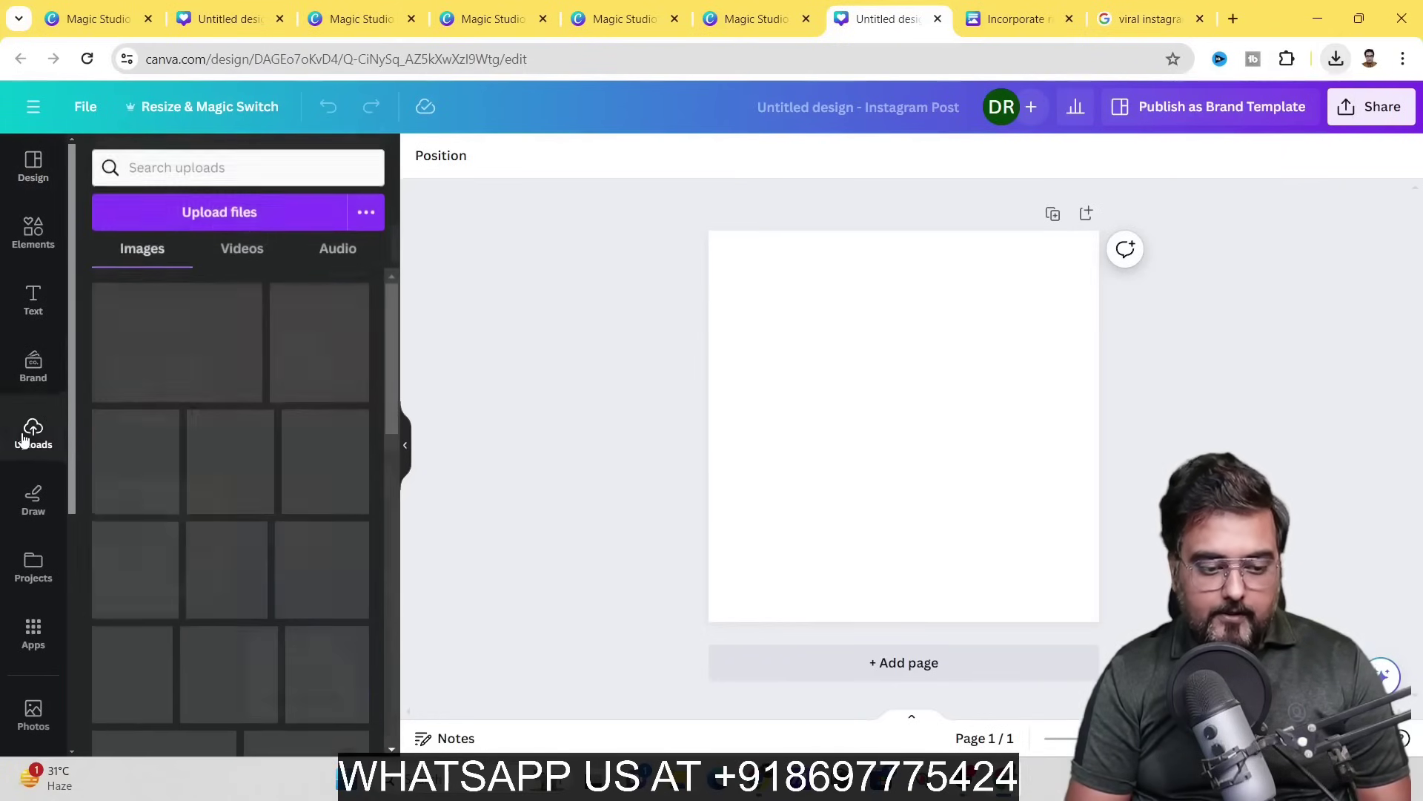
pyautogui.click(197, 212)
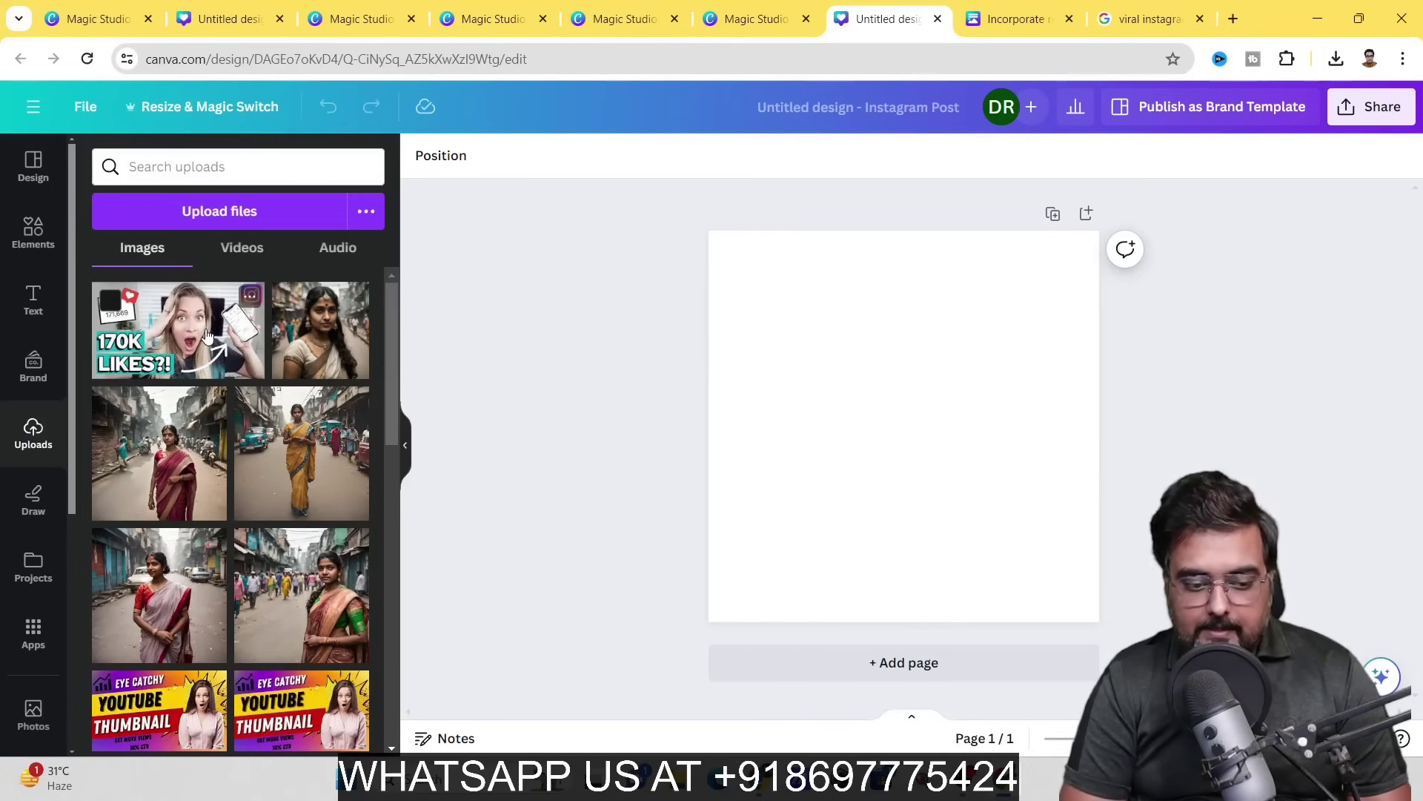
pyautogui.click(207, 336)
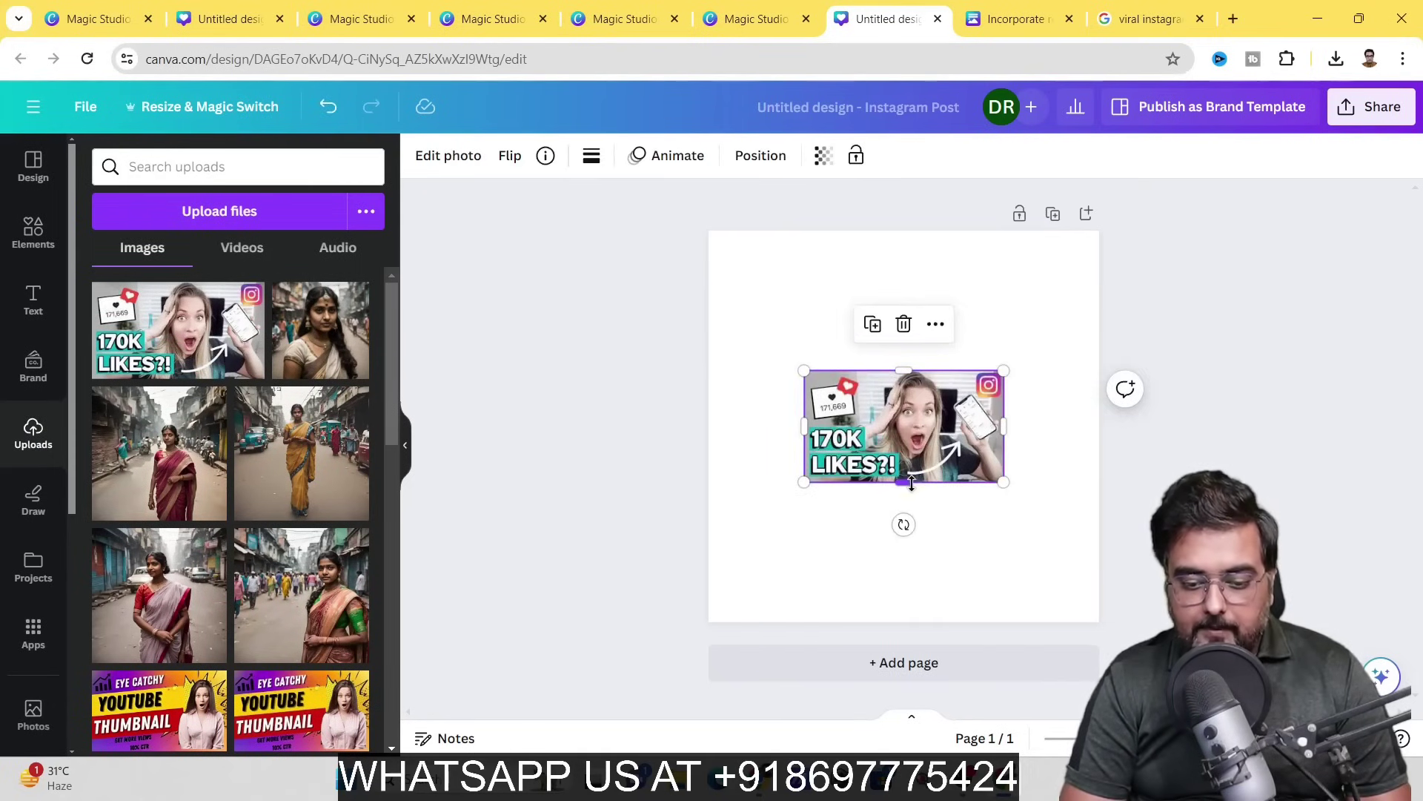
pyautogui.moveTo(805, 371); pyautogui.dragTo(709, 316)
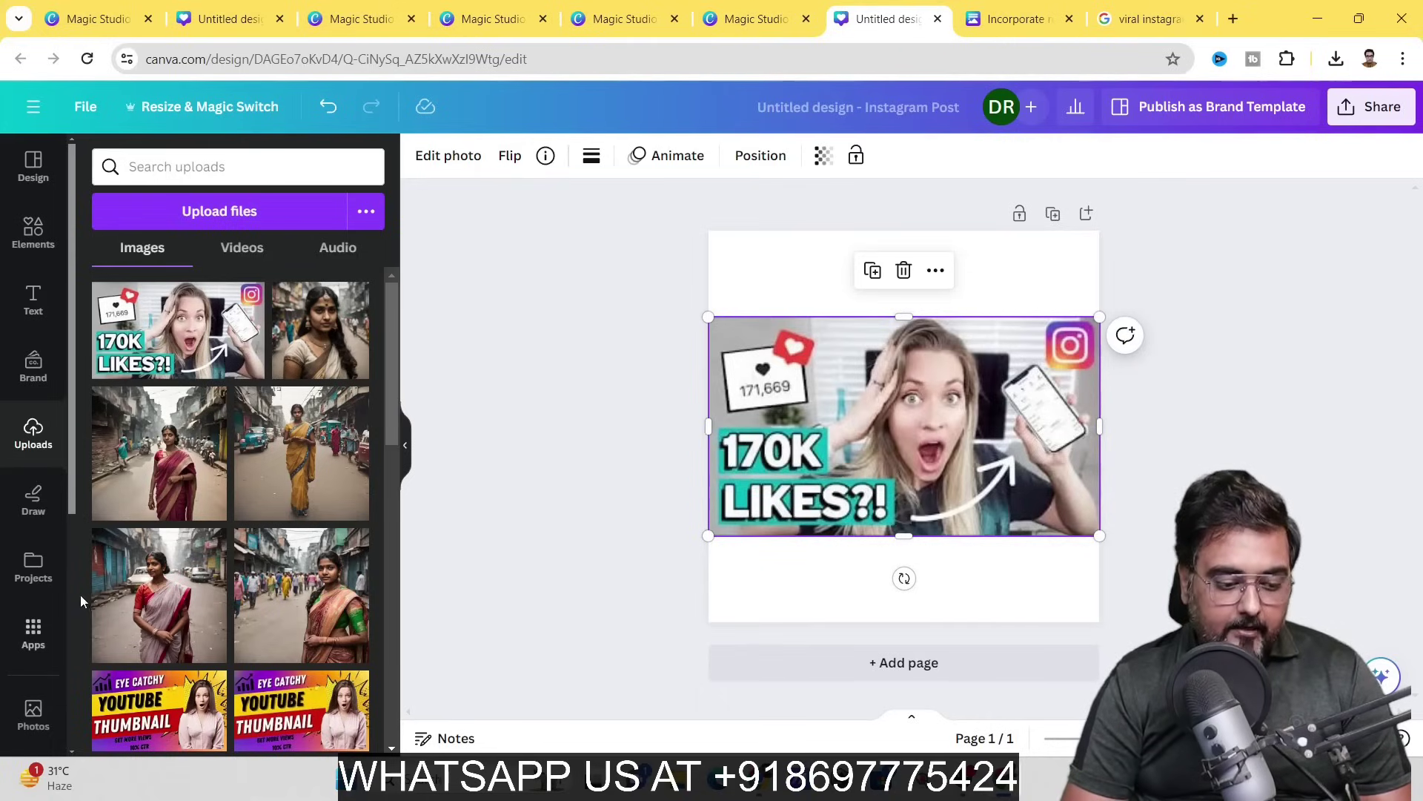
# Search the Canva apps for "upscaler" and open the Image Upscaler app for the placed image.
pyautogui.click(34, 631)
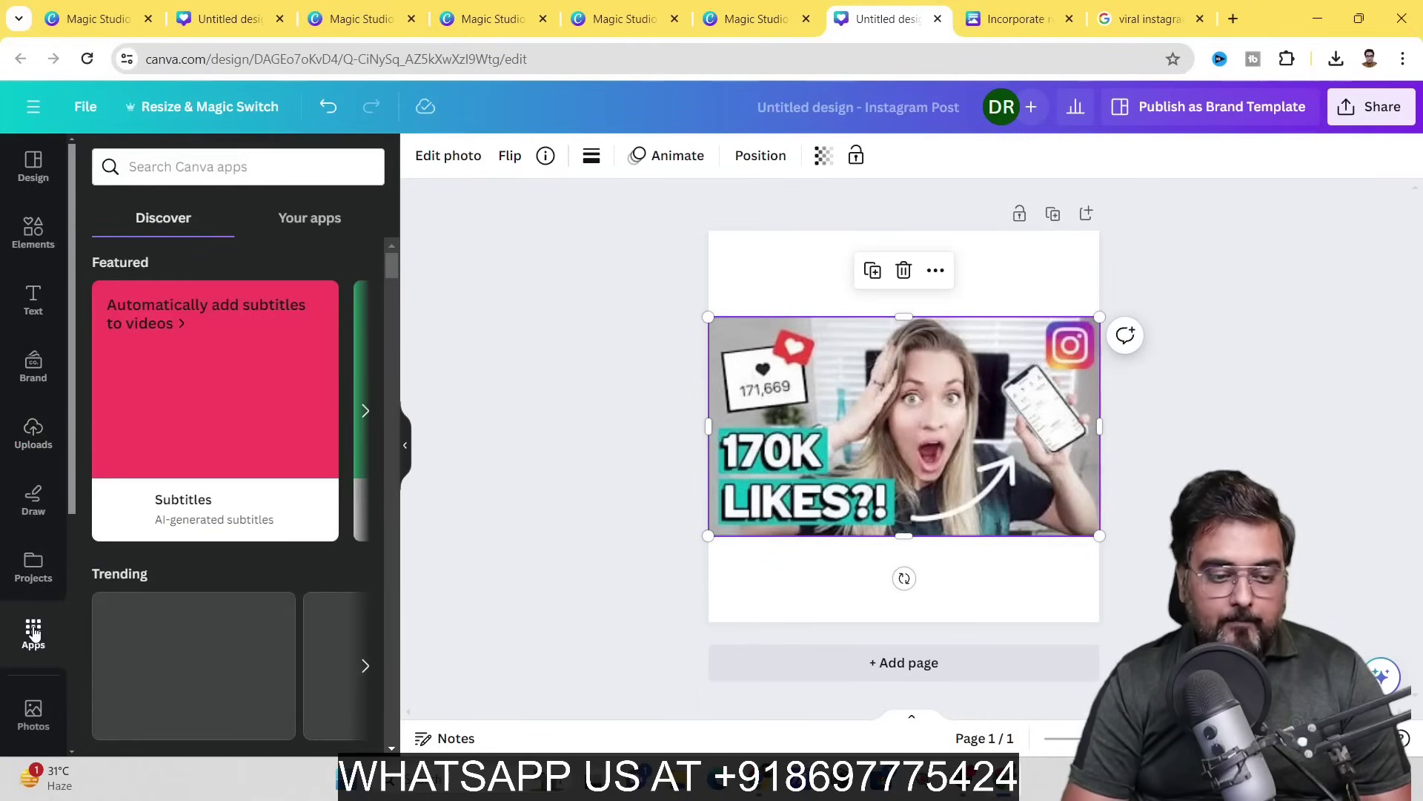
pyautogui.click(205, 172)
pyautogui.write('ups')
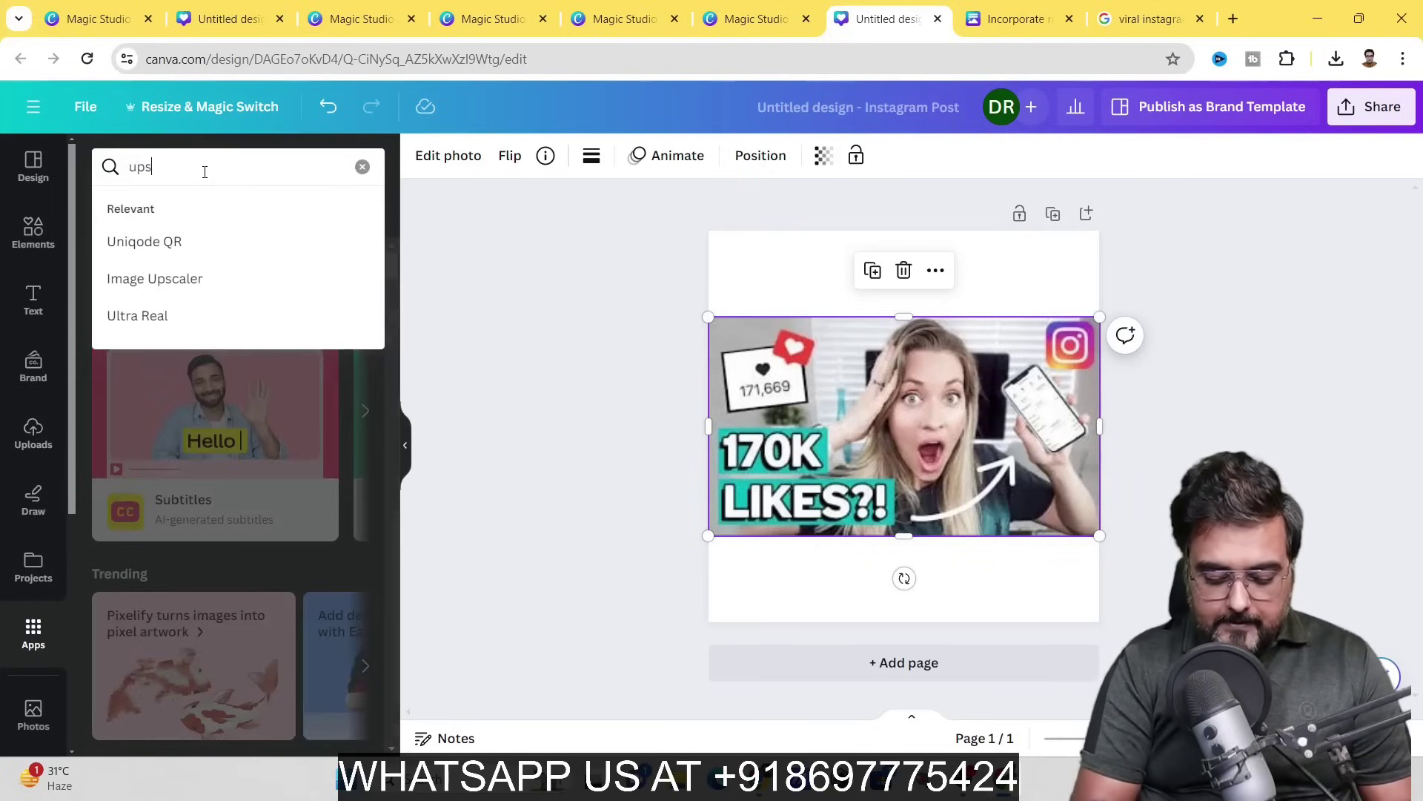
pyautogui.write('caler')
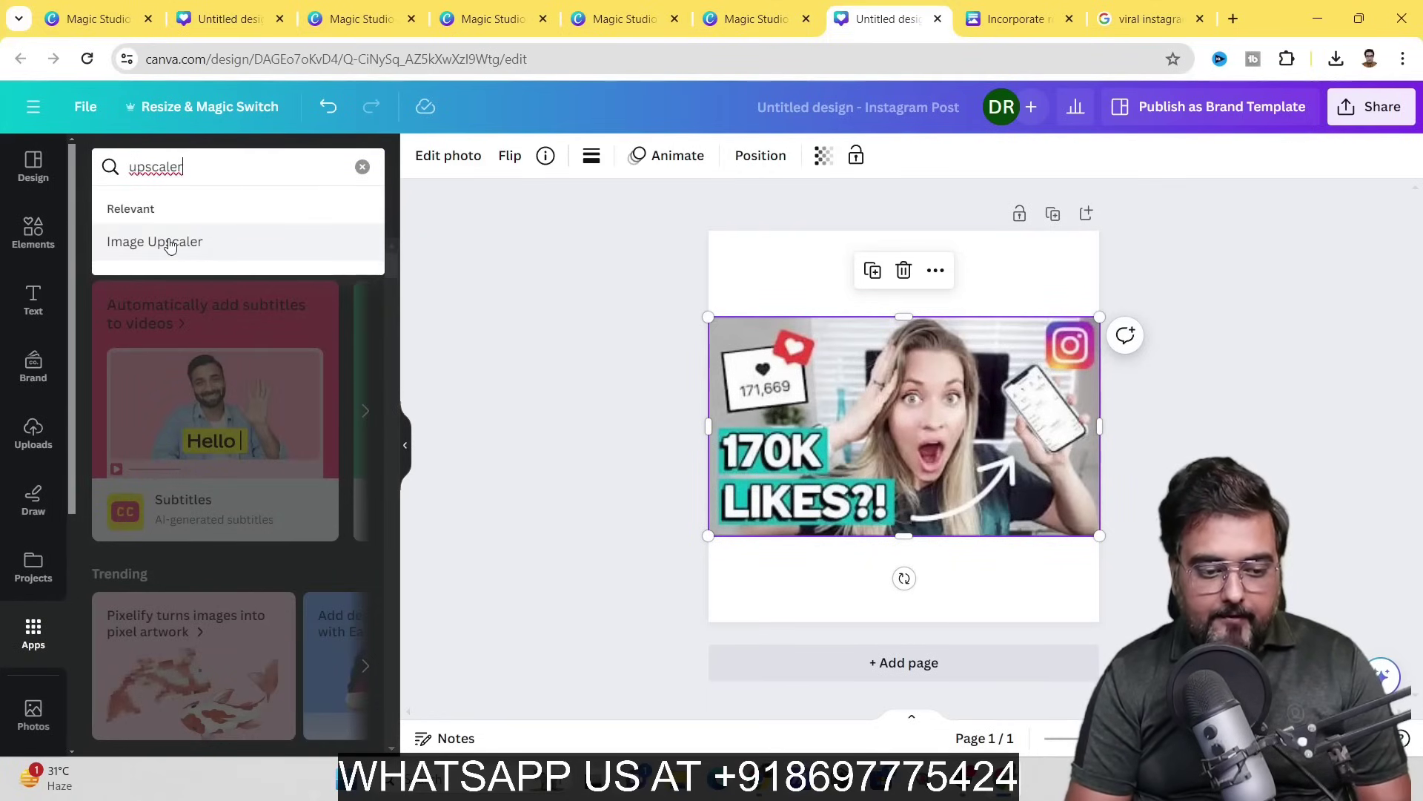
pyautogui.click(169, 244)
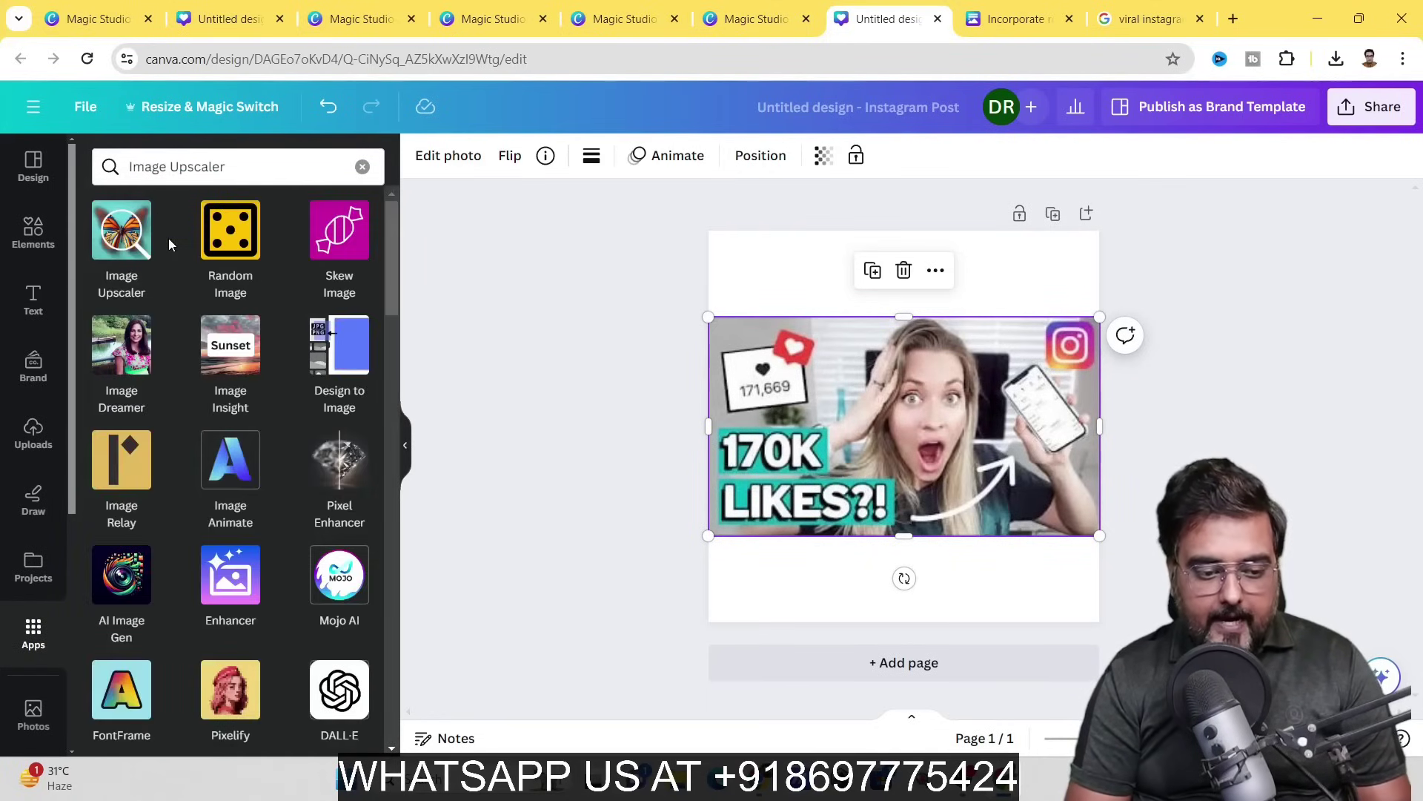
pyautogui.click(124, 236)
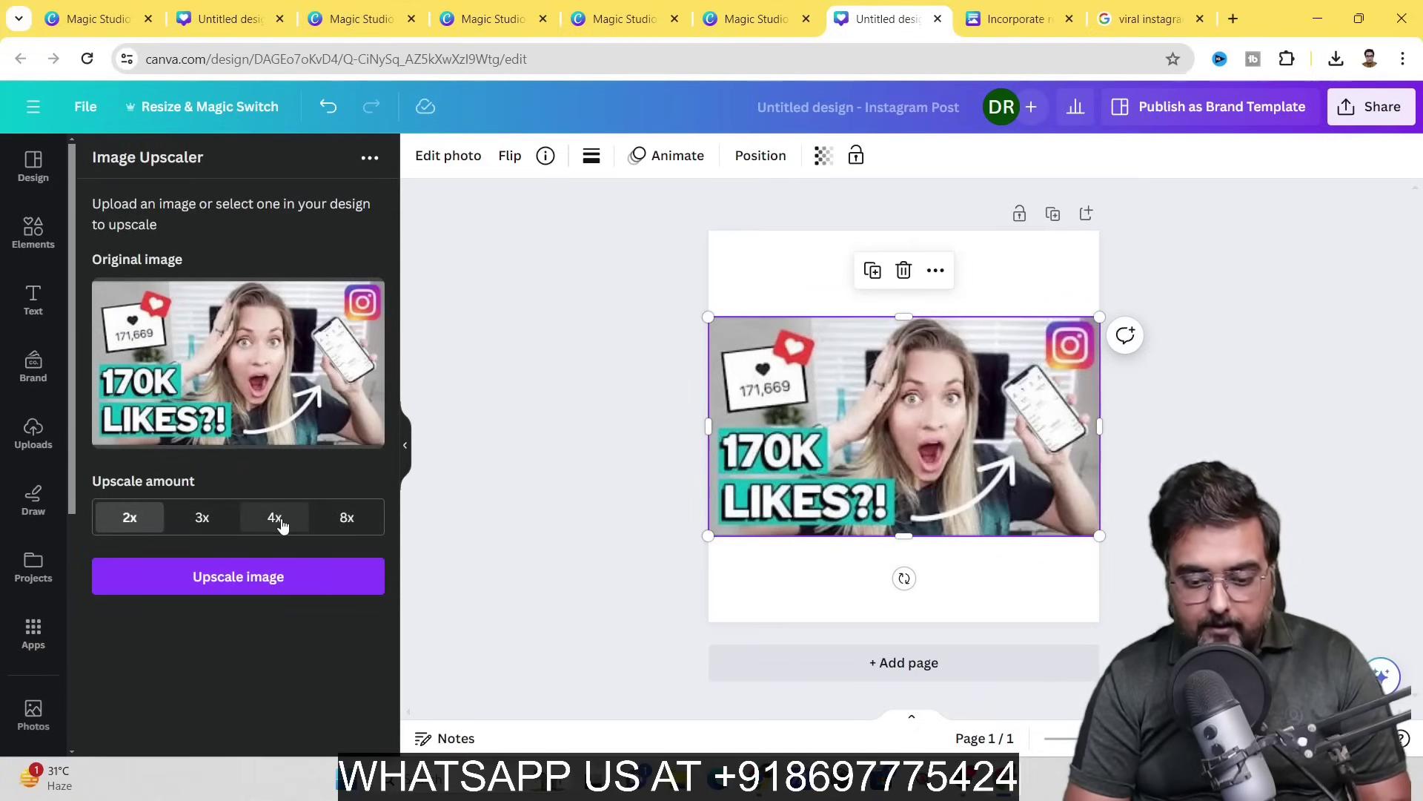
# Upscale the image 8x, compare the before and after views, and replace the original in the design with the enhanced version.
pyautogui.click(350, 523)
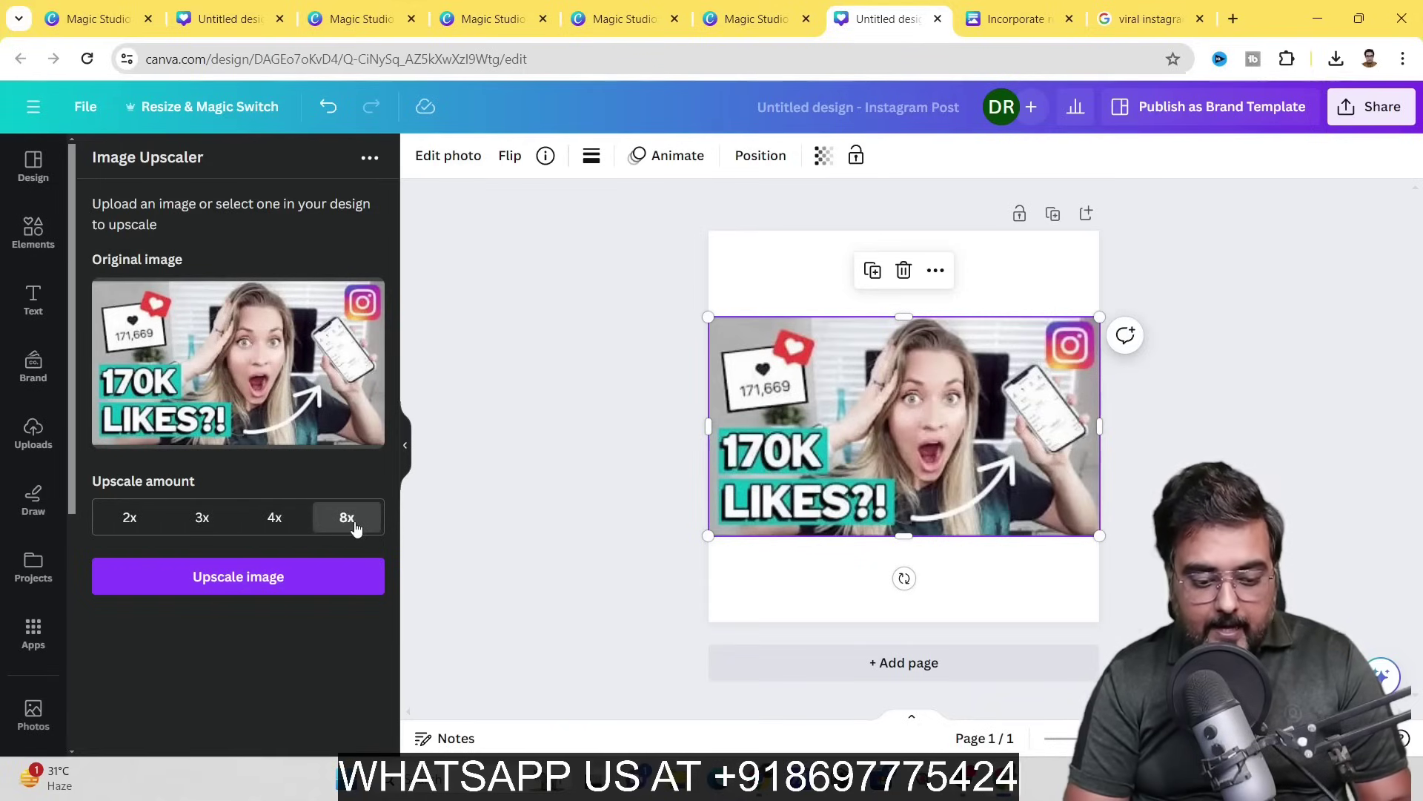
pyautogui.click(290, 585)
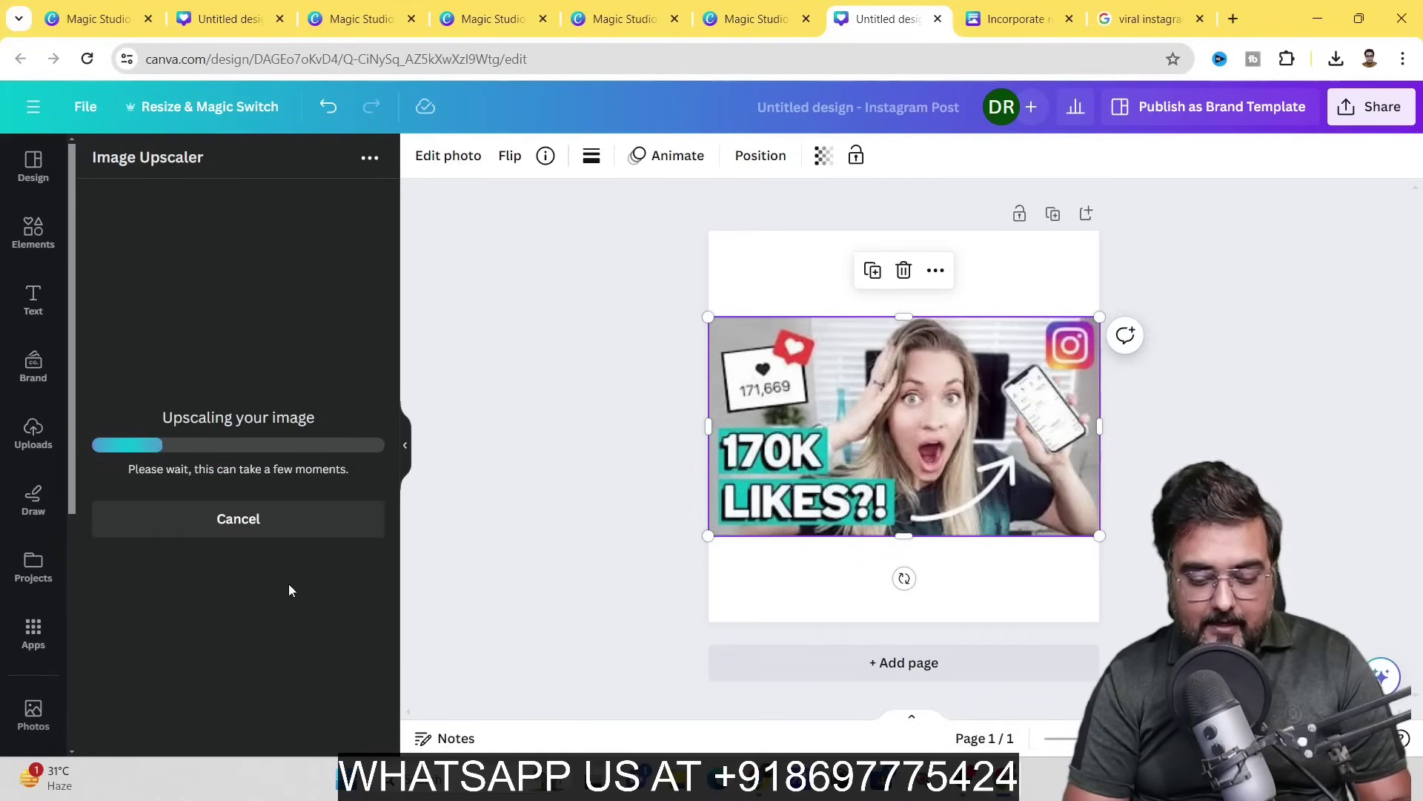
pyautogui.moveTo(237, 376)
pyautogui.mouseDown()
pyautogui.moveTo(165, 374)
pyautogui.moveTo(311, 376)
pyautogui.moveTo(131, 376)
pyautogui.moveTo(110, 391)
pyautogui.moveTo(211, 376)
pyautogui.mouseUp()
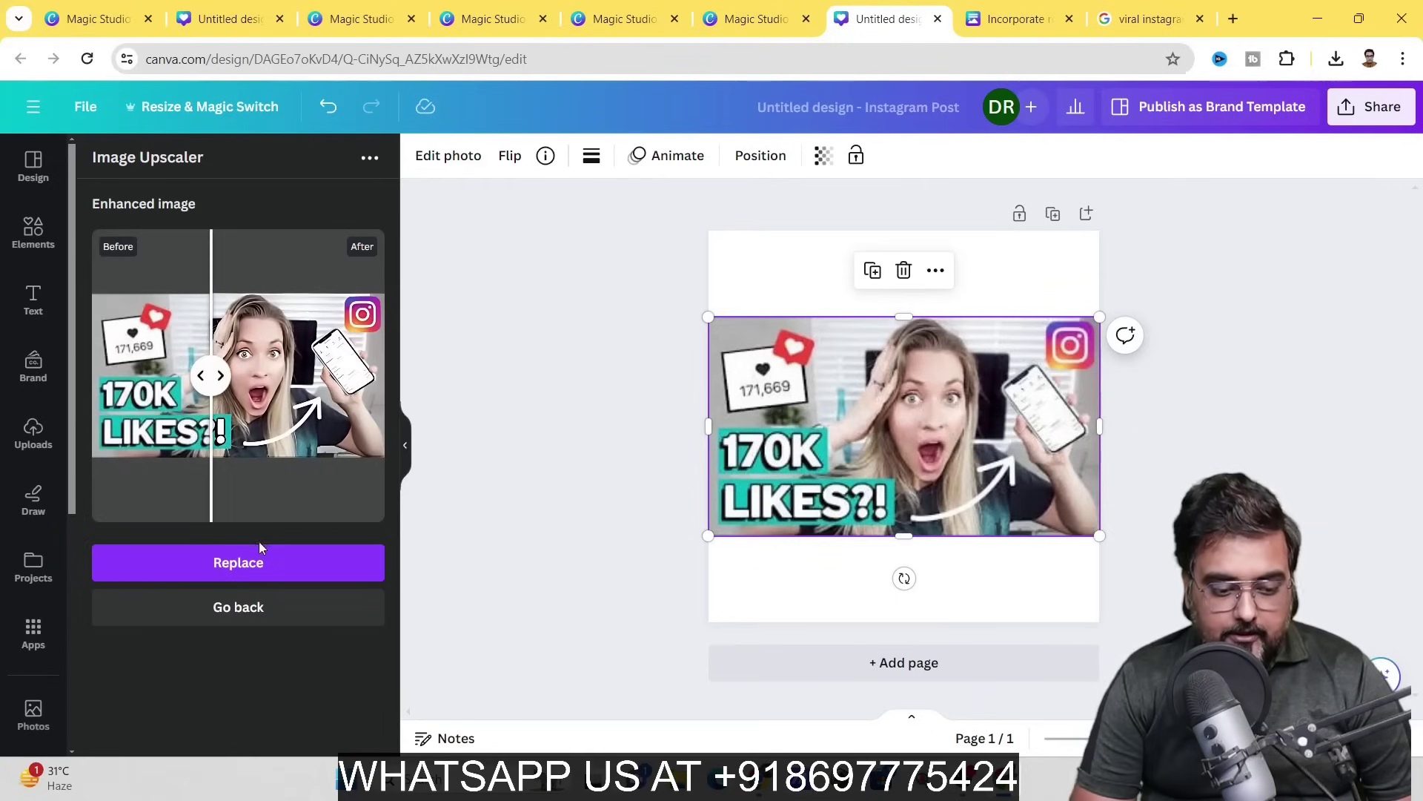
pyautogui.click(218, 568)
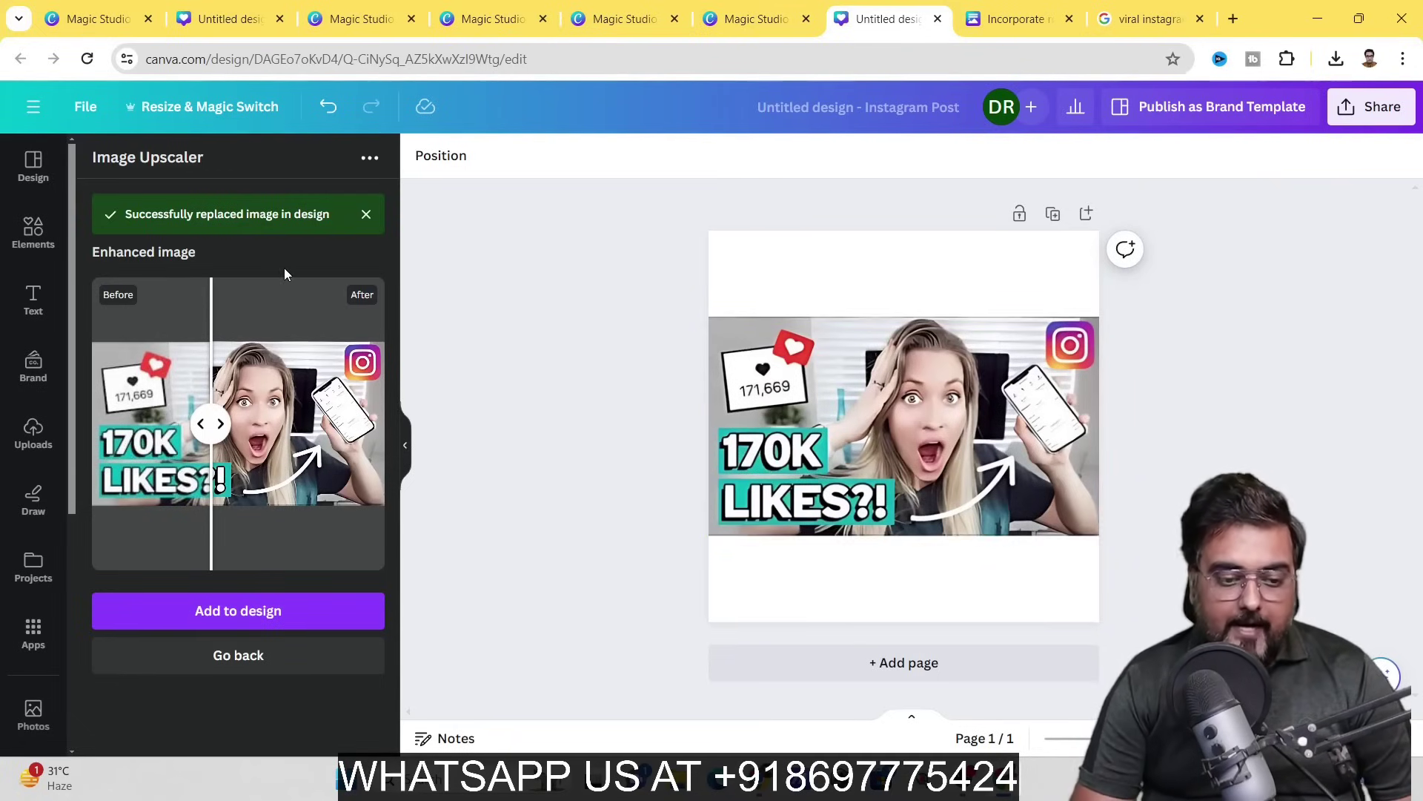
# Apply Grab Text to all the text in the upscaled "170K LIKES?!" image to make it editable.
pyautogui.click(852, 391)
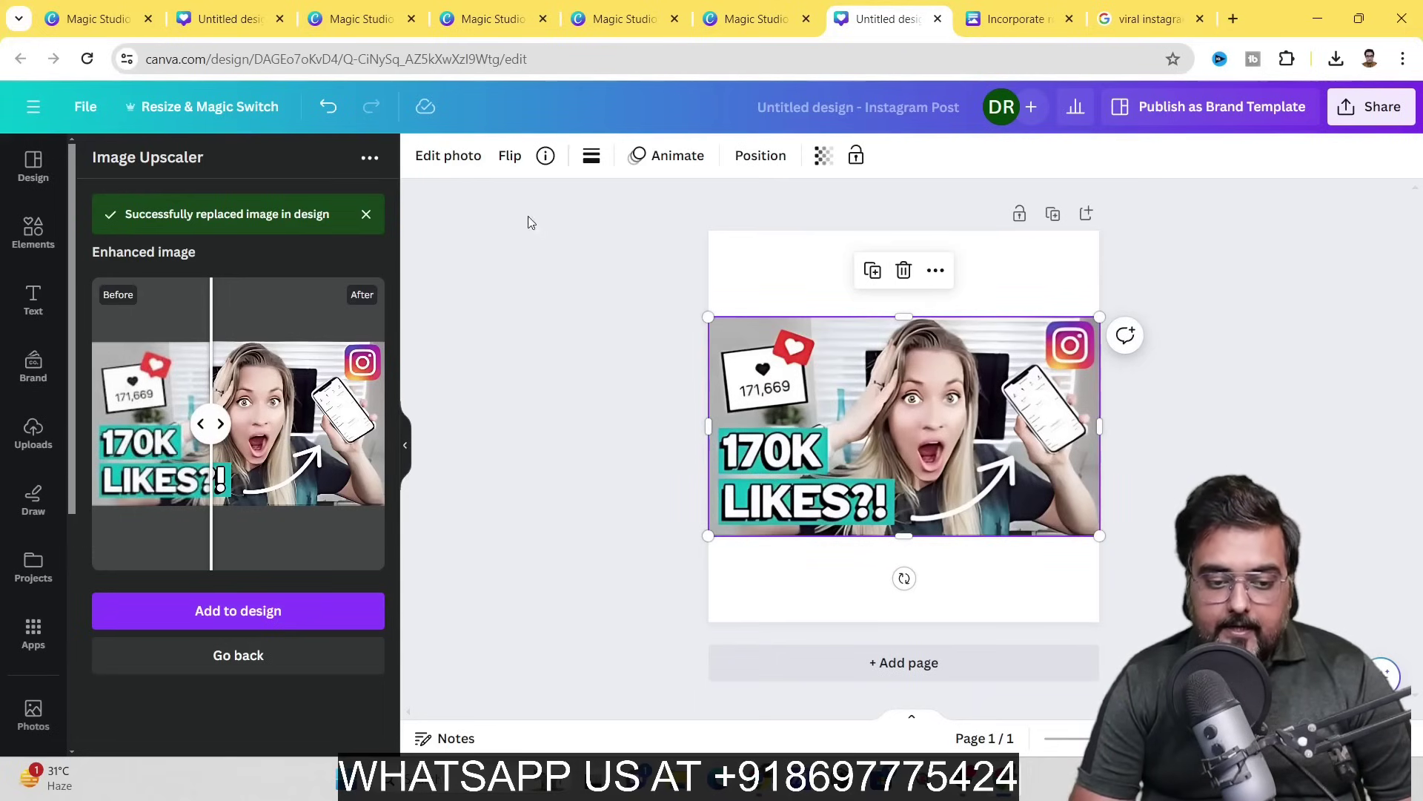
pyautogui.click(445, 158)
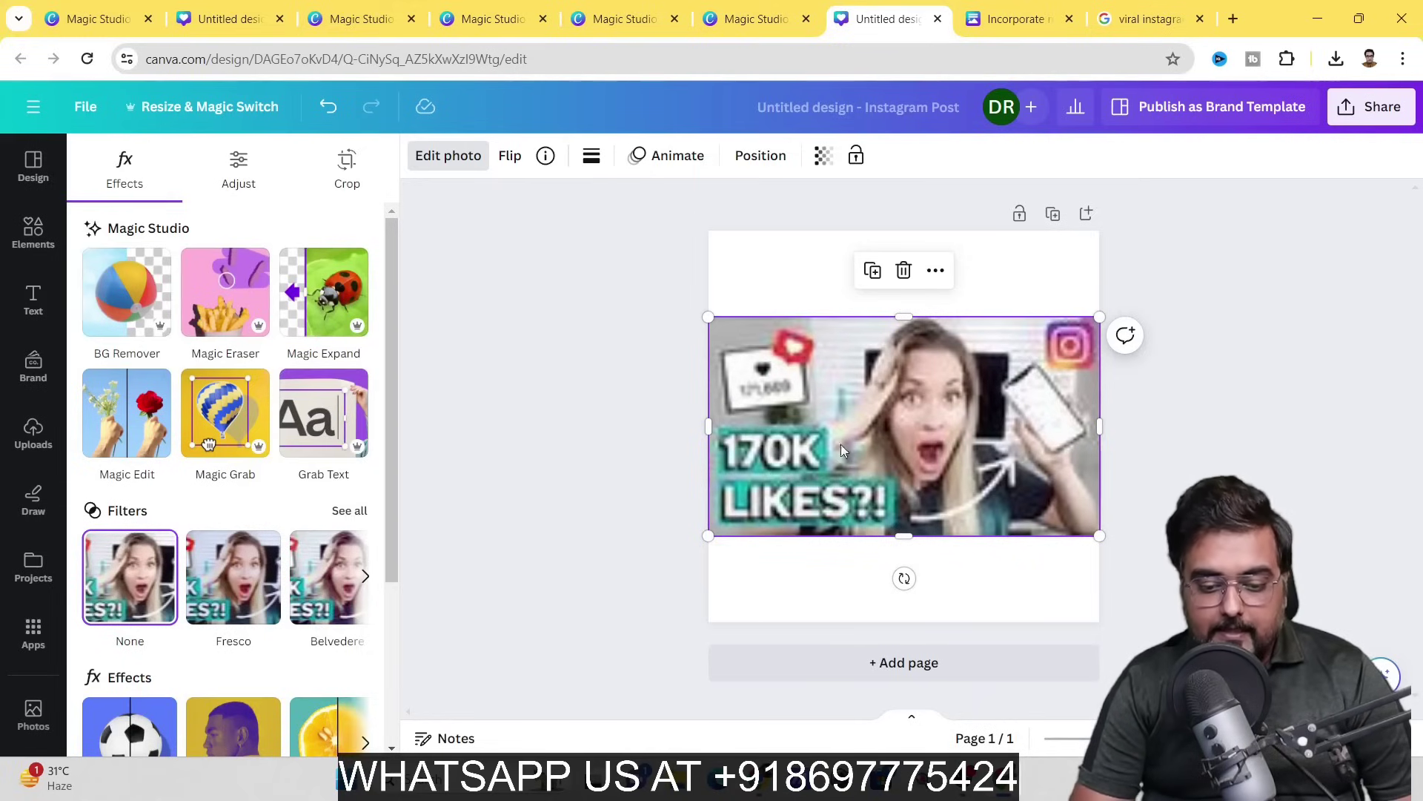
pyautogui.click(312, 412)
pyautogui.click(272, 248)
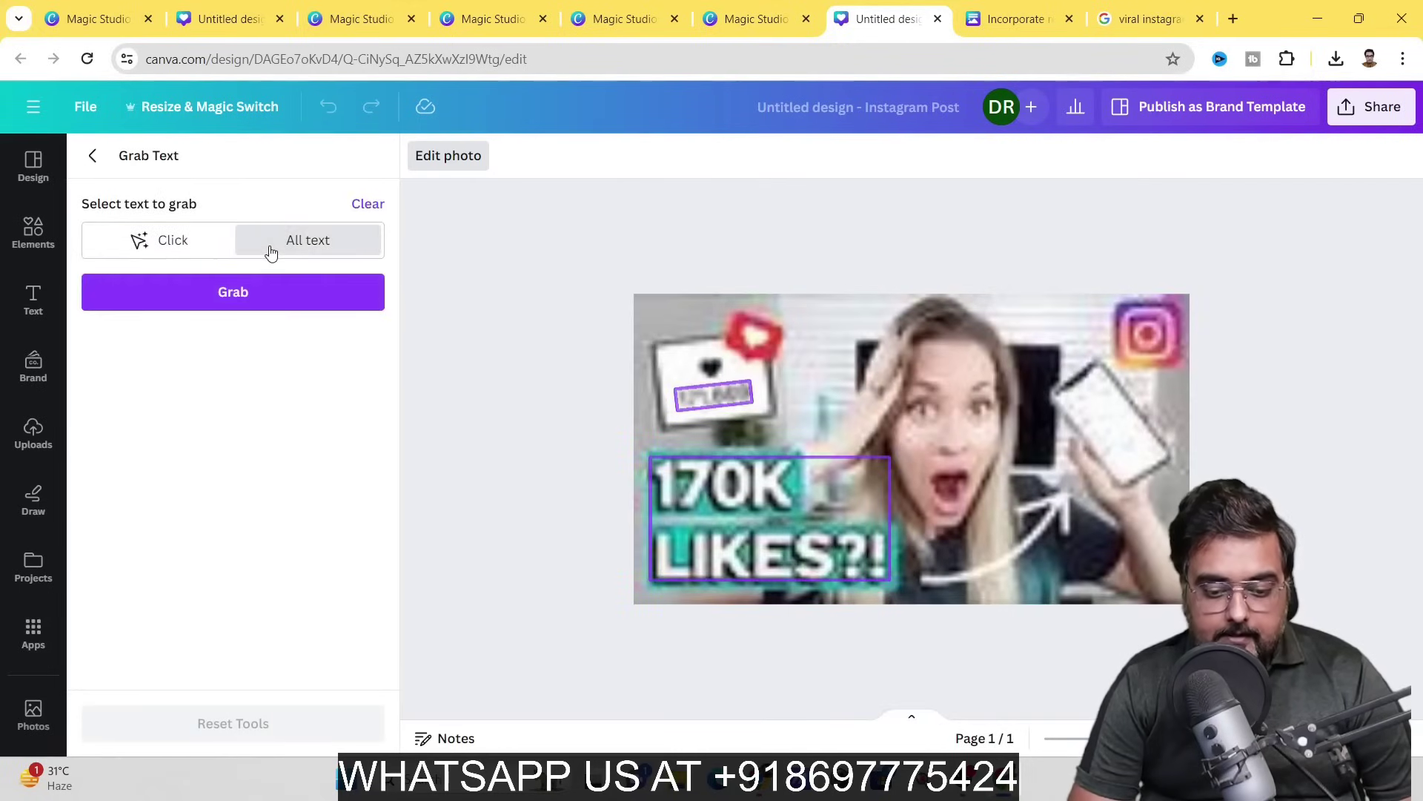
pyautogui.click(255, 294)
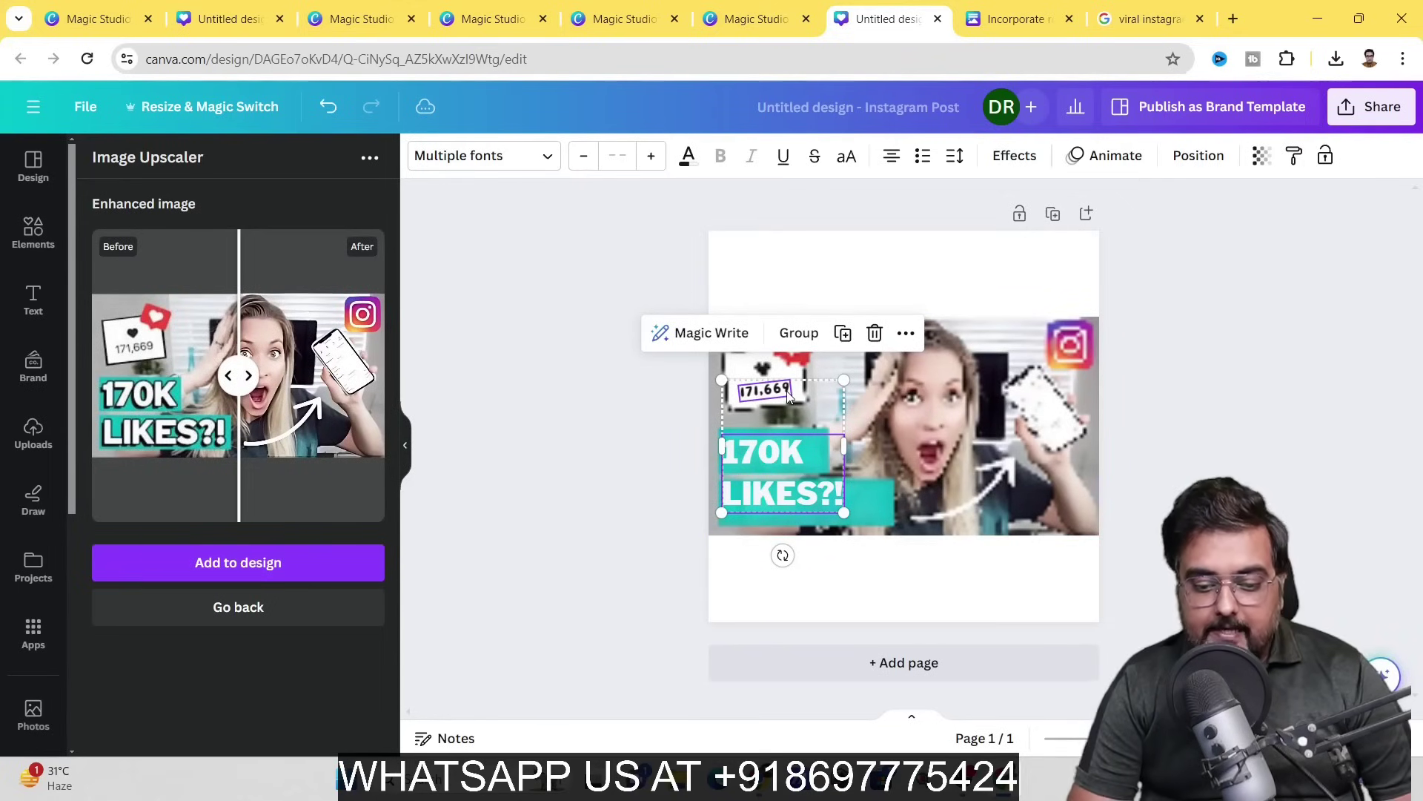
# Change the grabbed headline to "30K LIKES?!" and the number on the like counter to 31,669.
pyautogui.click(803, 454)
pyautogui.moveTo(804, 453); pyautogui.dragTo(737, 451)
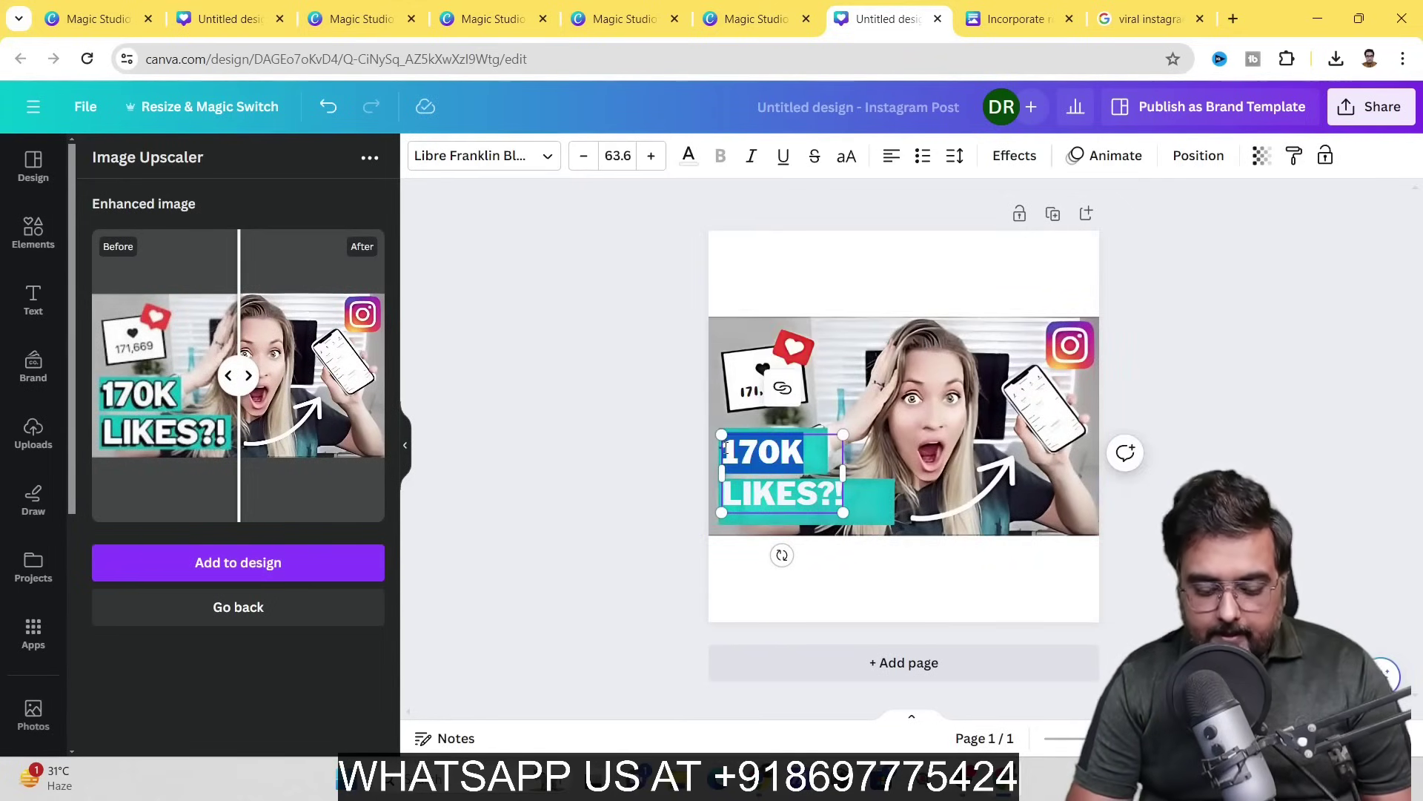
pyautogui.write('30')
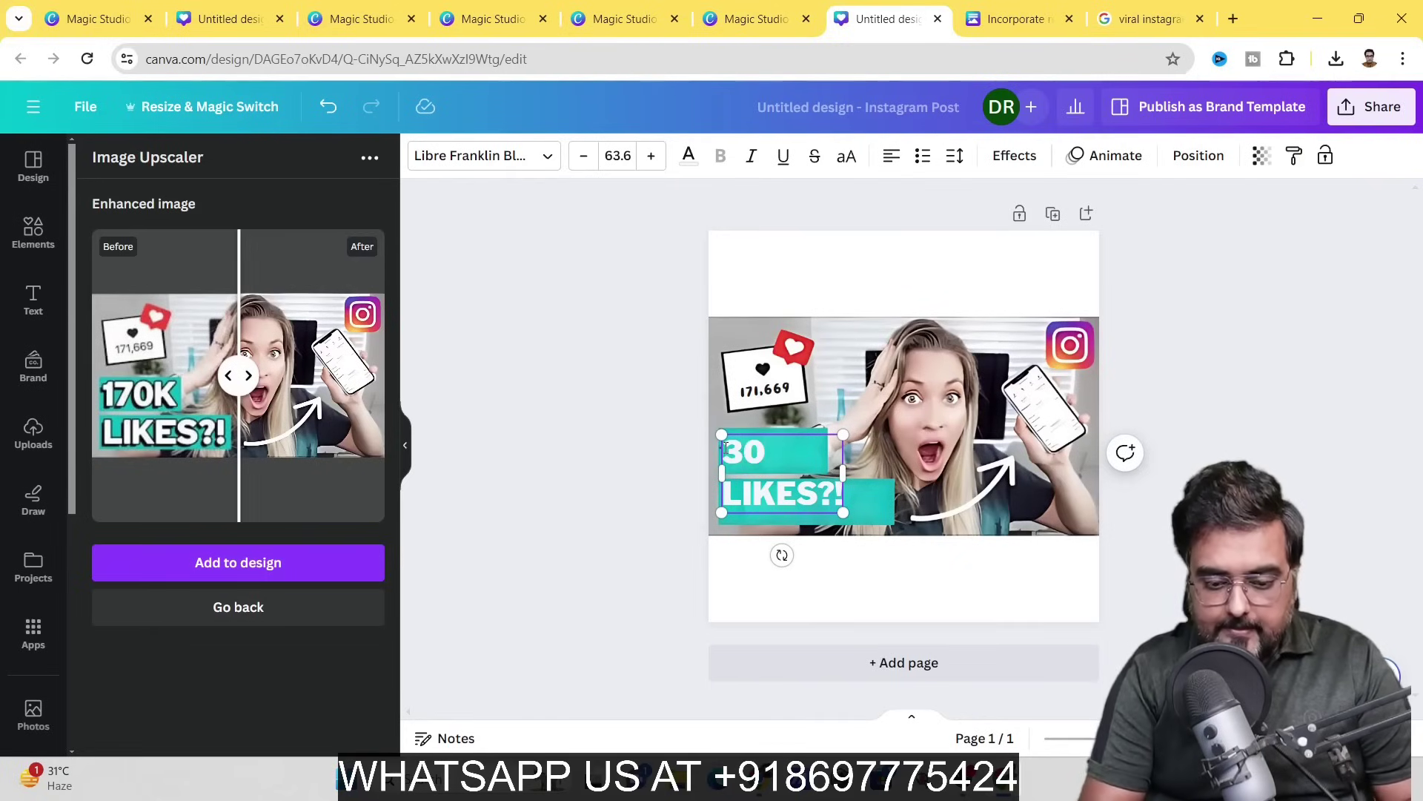
pyautogui.doubleClick(751, 389)
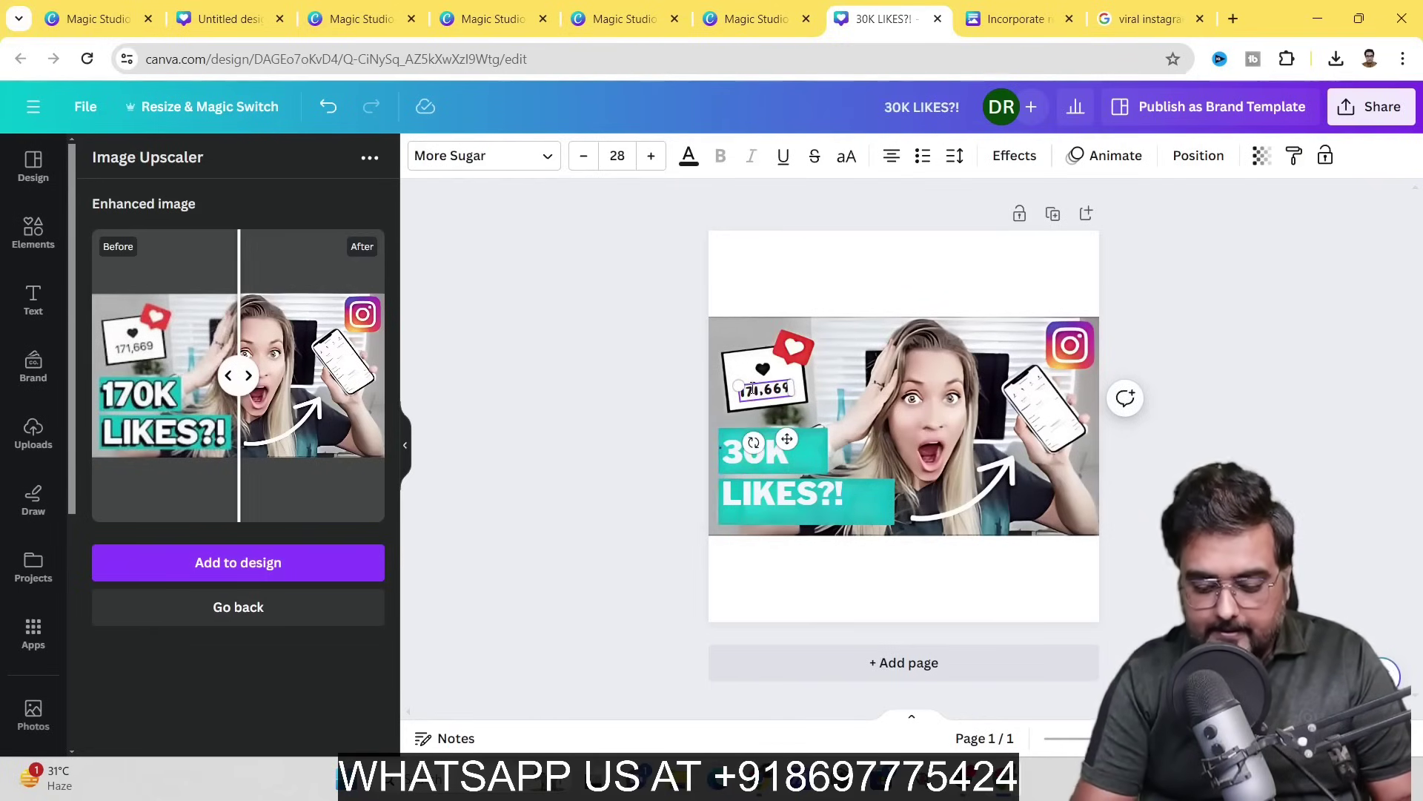
pyautogui.press('Escape')
pyautogui.press('Escape')
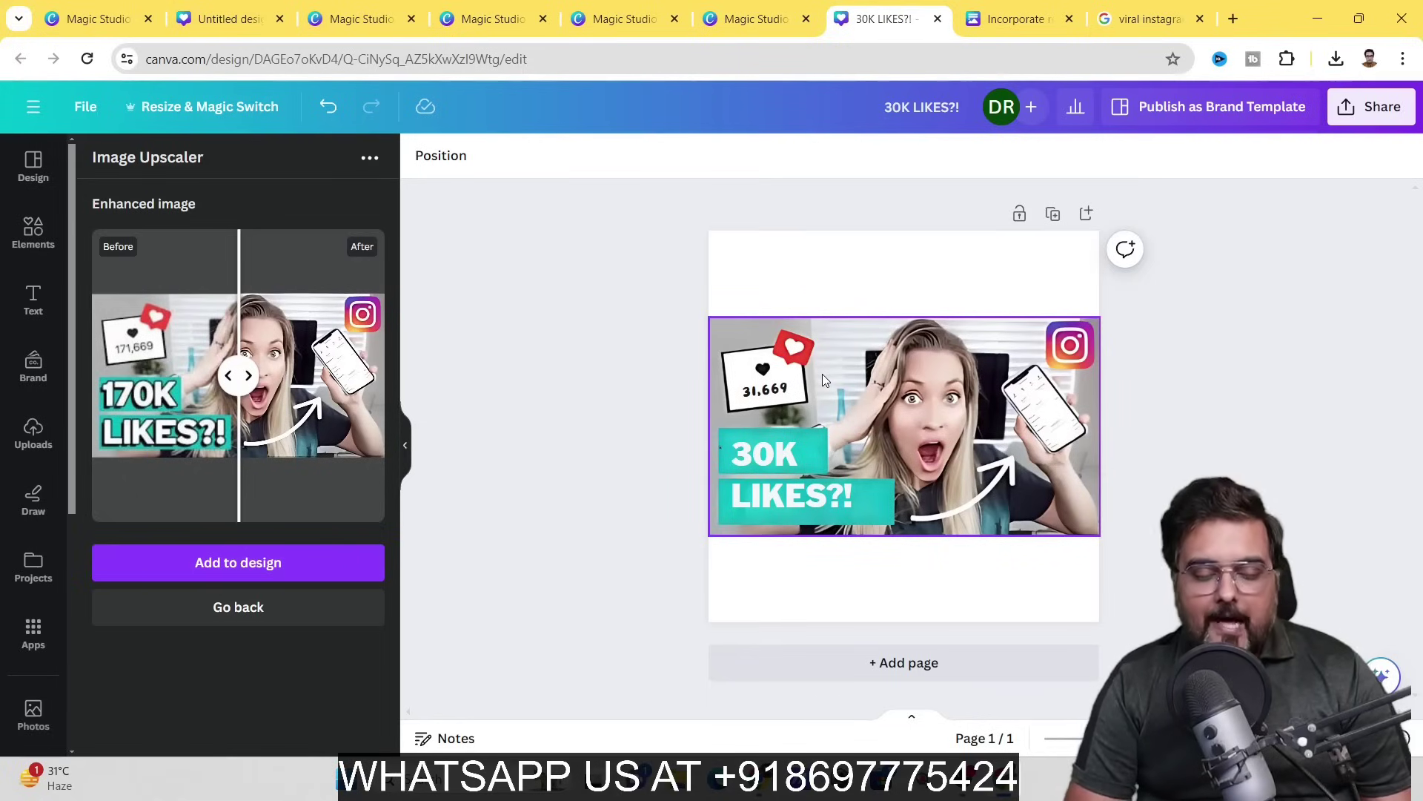
# Create a new blank YouTube Thumbnail design.
pyautogui.click(84, 109)
pyautogui.click(83, 110)
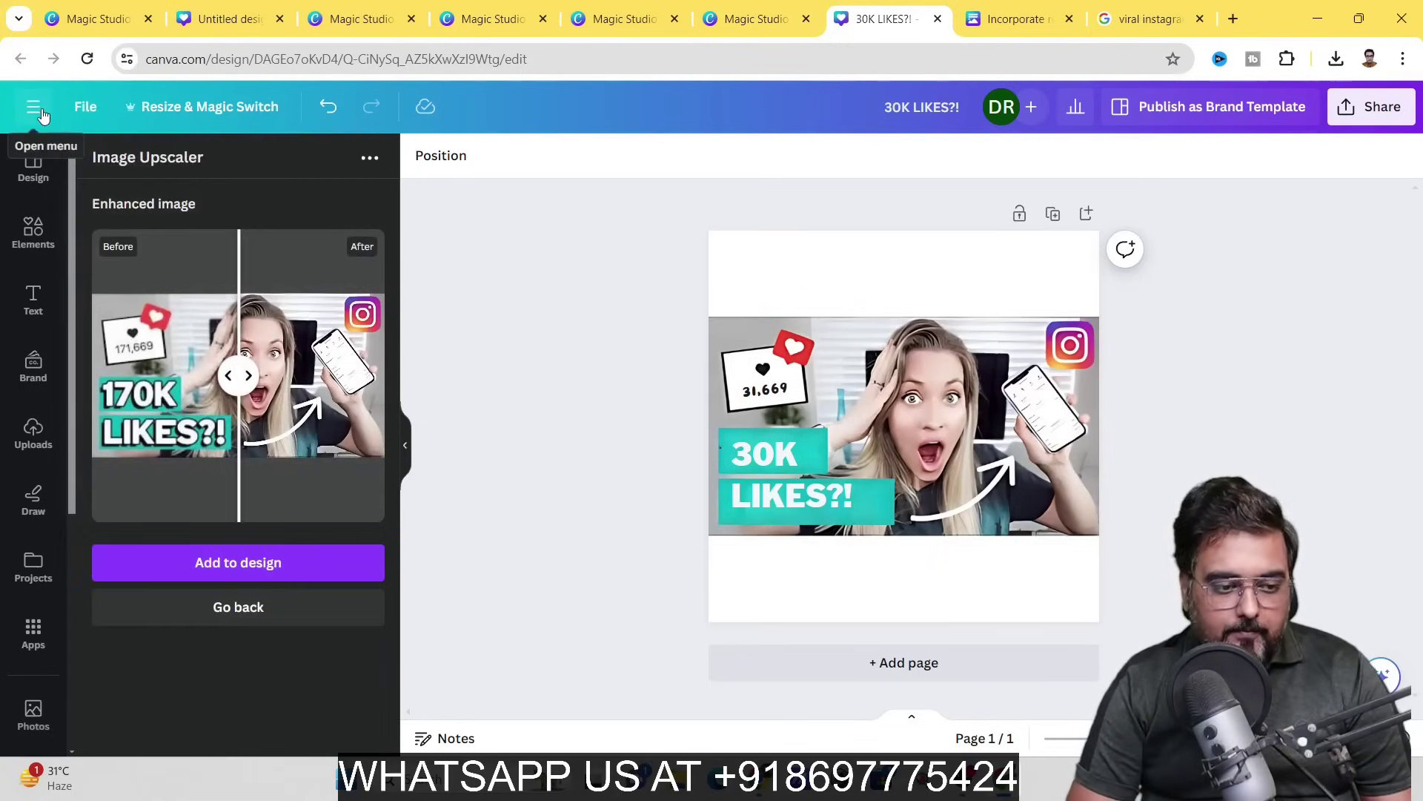
pyautogui.click(41, 108)
pyautogui.click(111, 160)
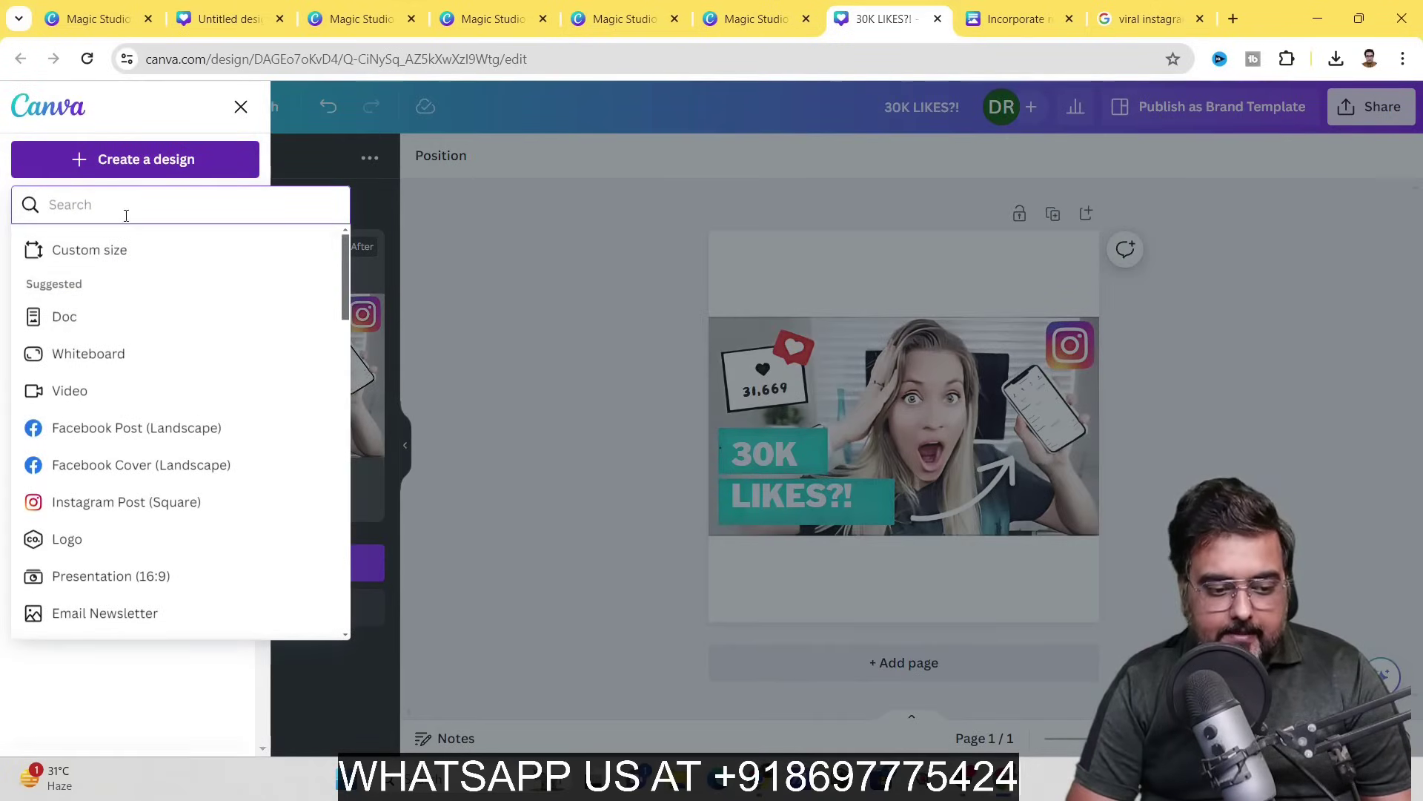
pyautogui.write('youtu')
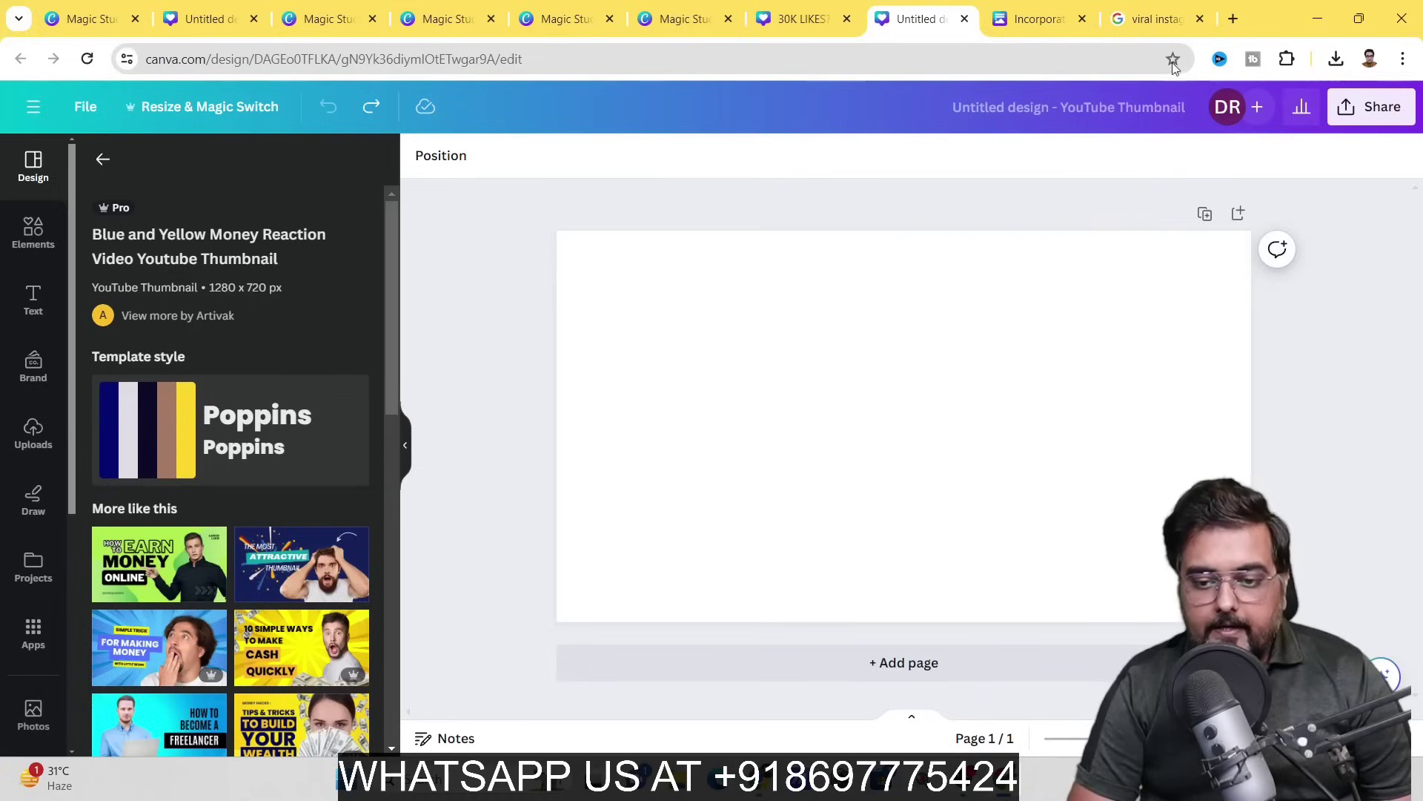
# Search Google Images for "viral youtube video thumbnail" and save the "YouTube Thumbnail in 1 Hour" image to the computer.
pyautogui.click(1146, 20)
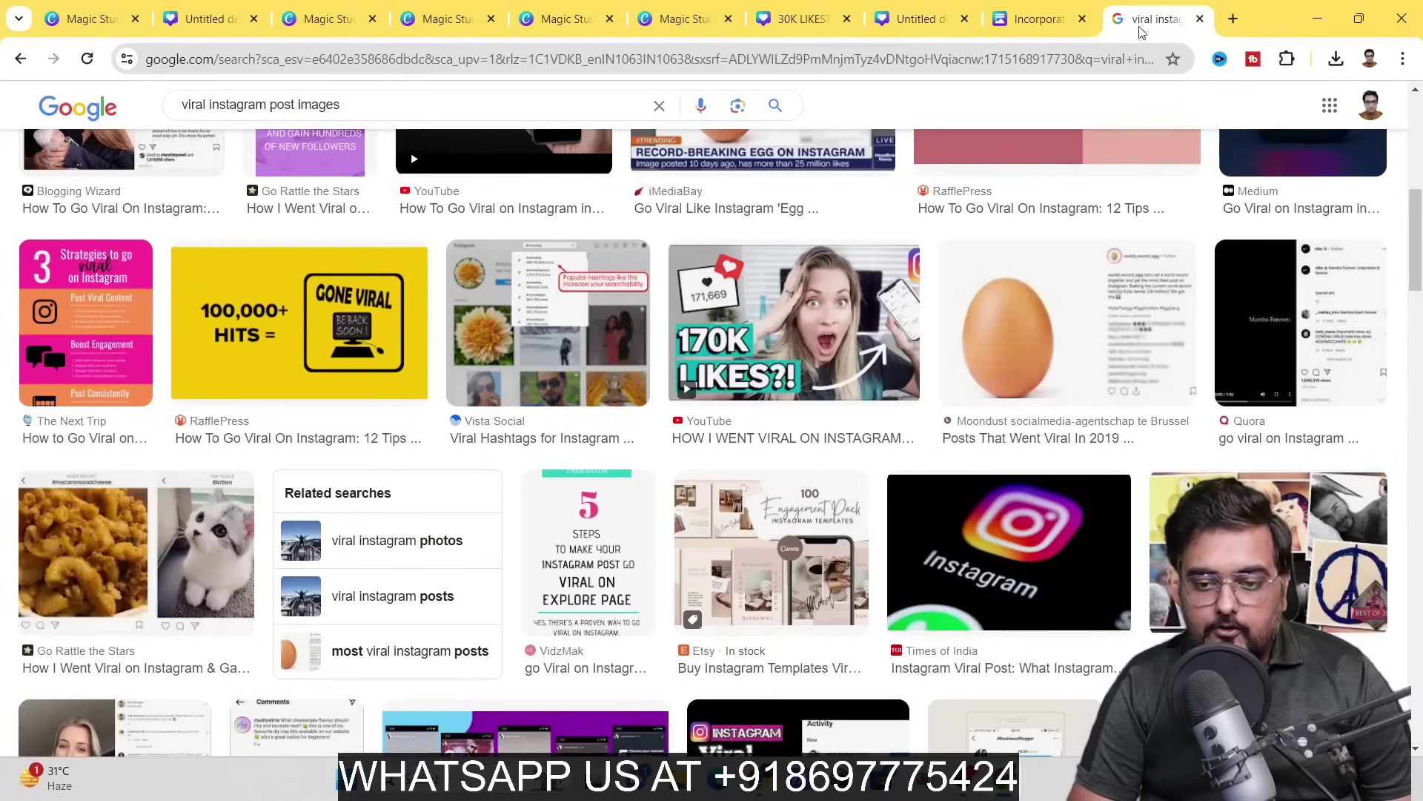
pyautogui.scroll(10, 1420, 240)
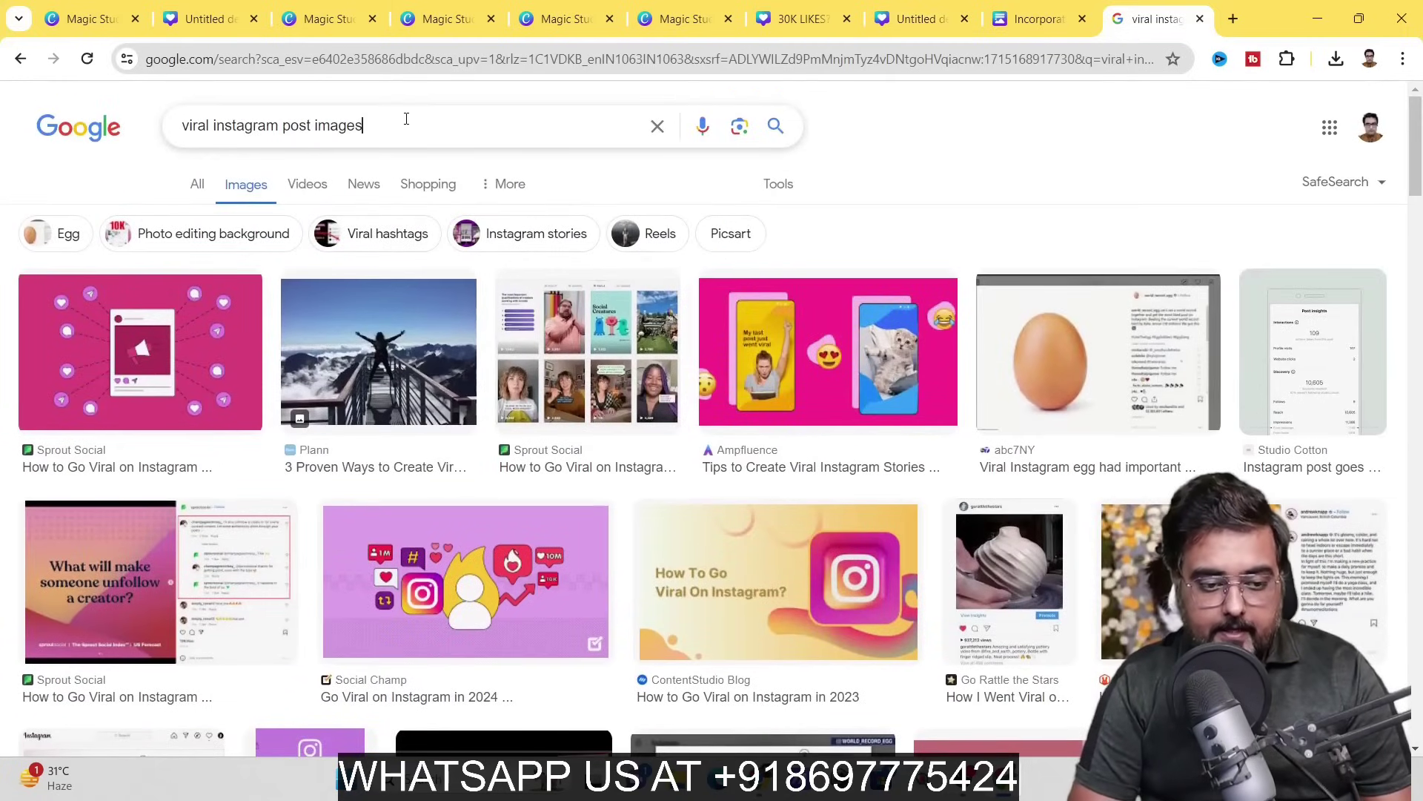
pyautogui.moveTo(406, 119); pyautogui.dragTo(215, 125)
pyautogui.write('youtube th')
pyautogui.click(258, 192)
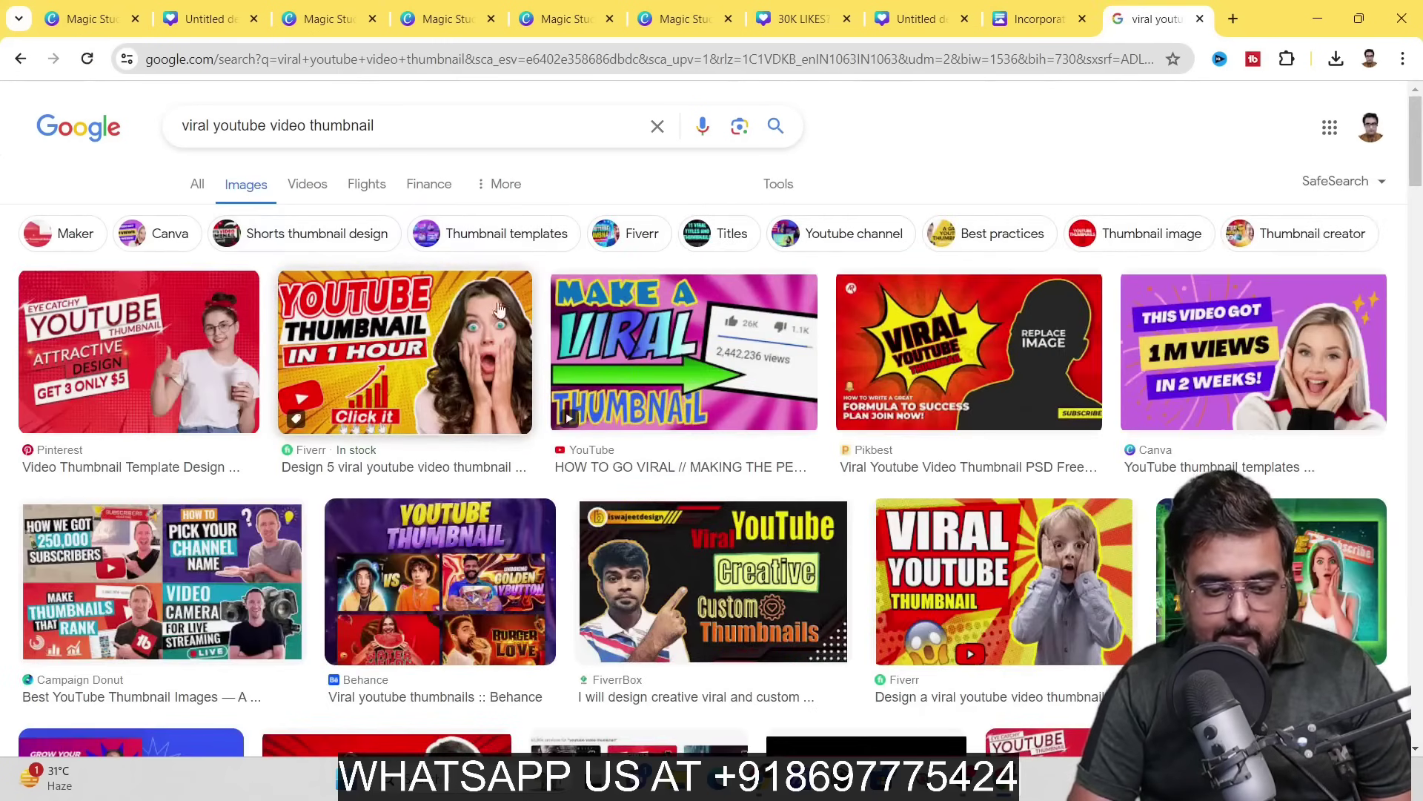
pyautogui.rightClick(432, 330)
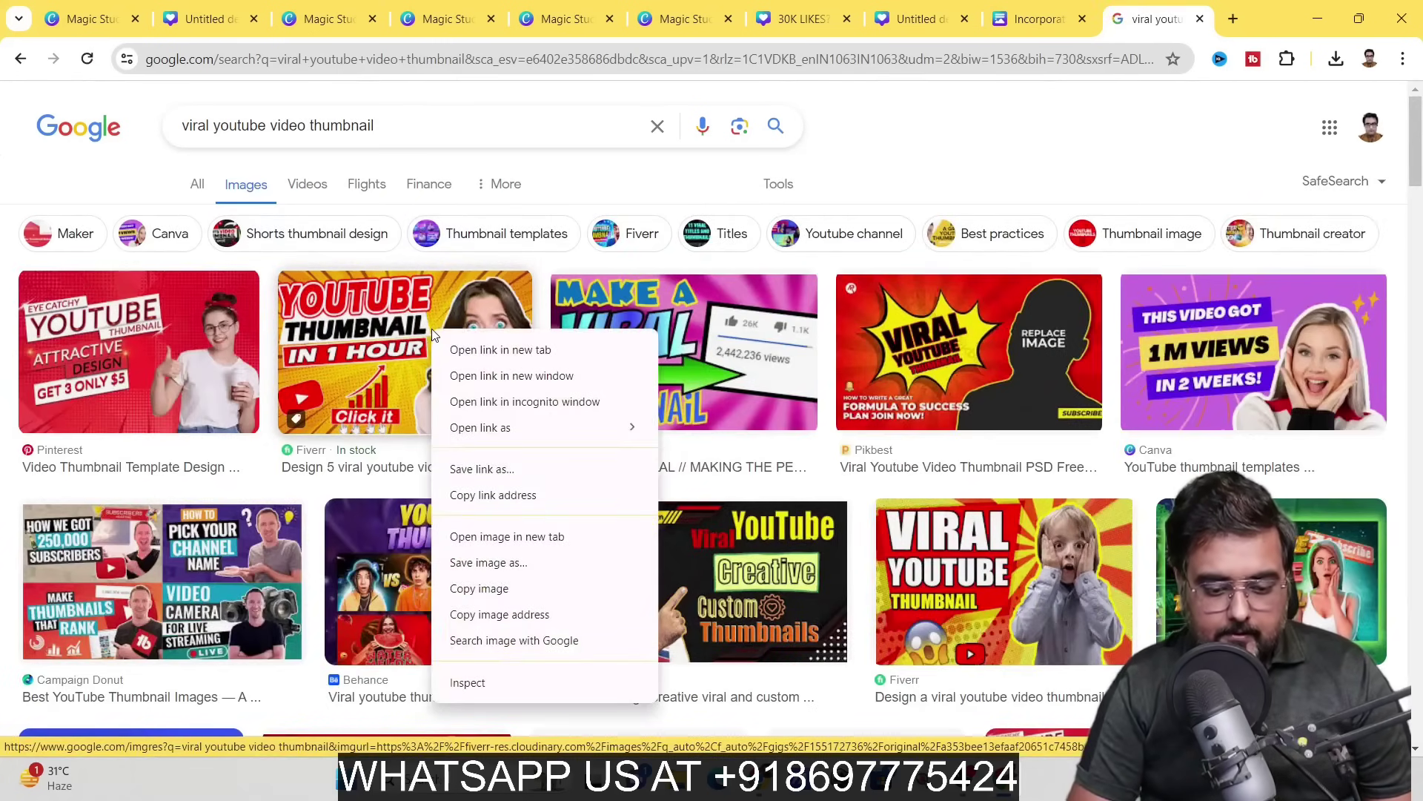
pyautogui.click(488, 563)
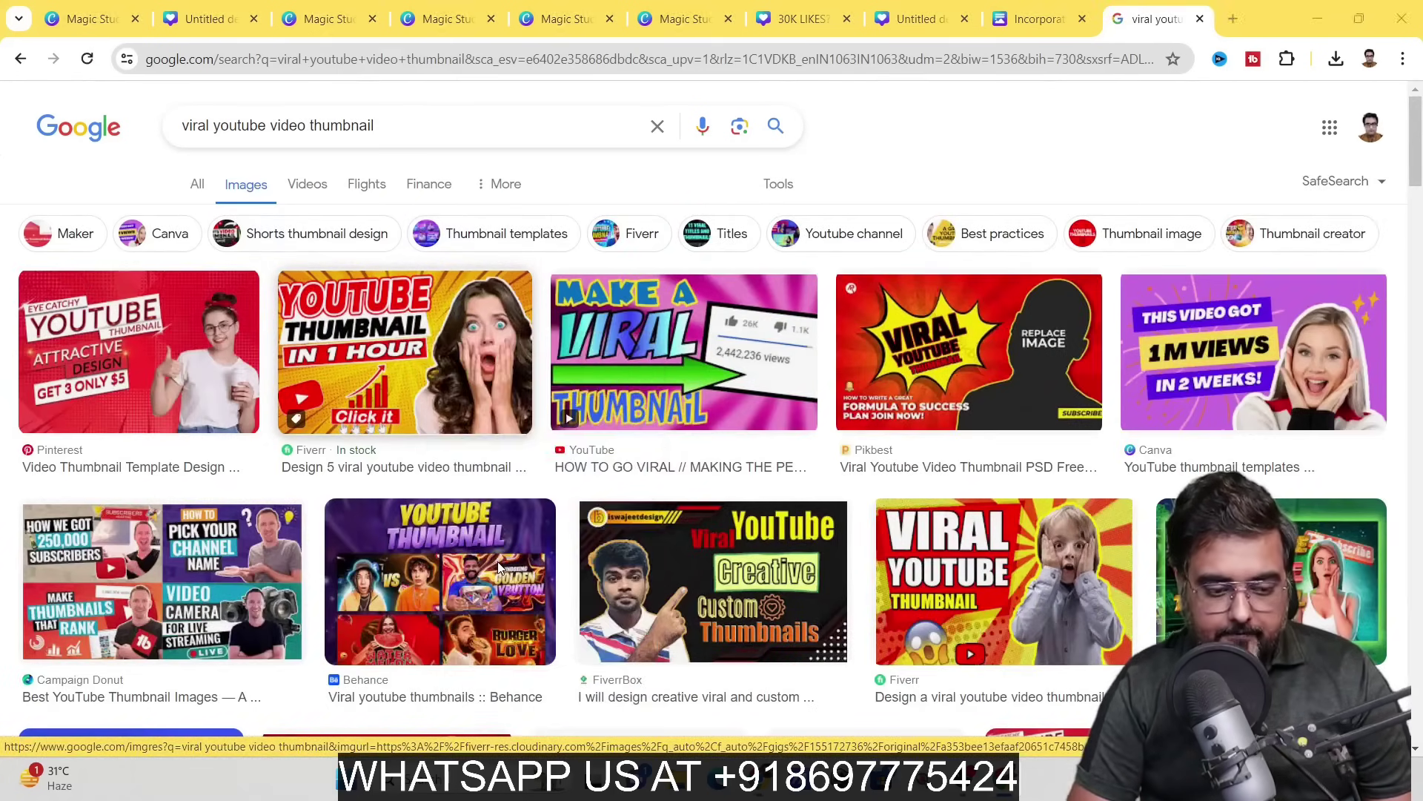
# Upload the file download (2) to the blank YouTube thumbnail and place it on the page at nearly full size.
pyautogui.click(919, 21)
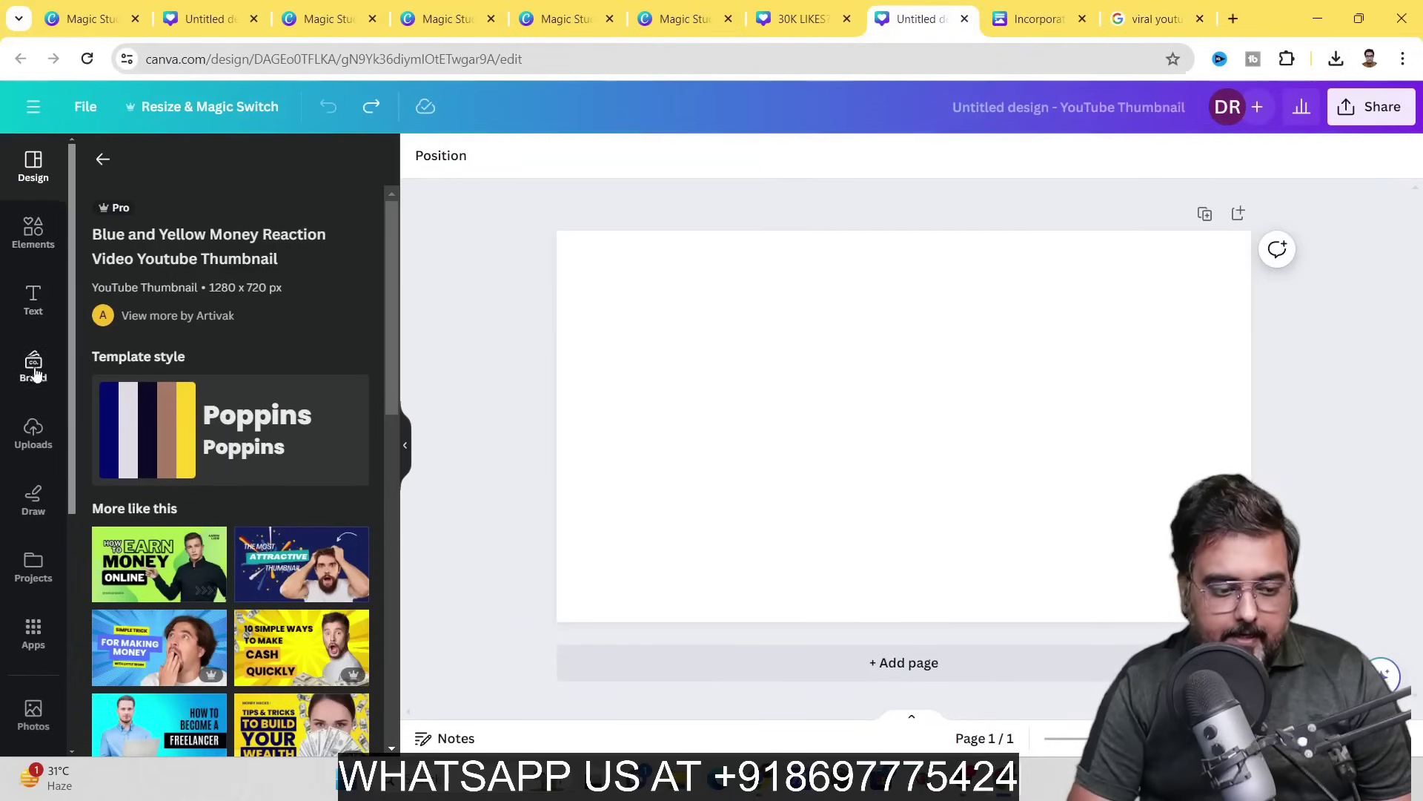
pyautogui.click(31, 432)
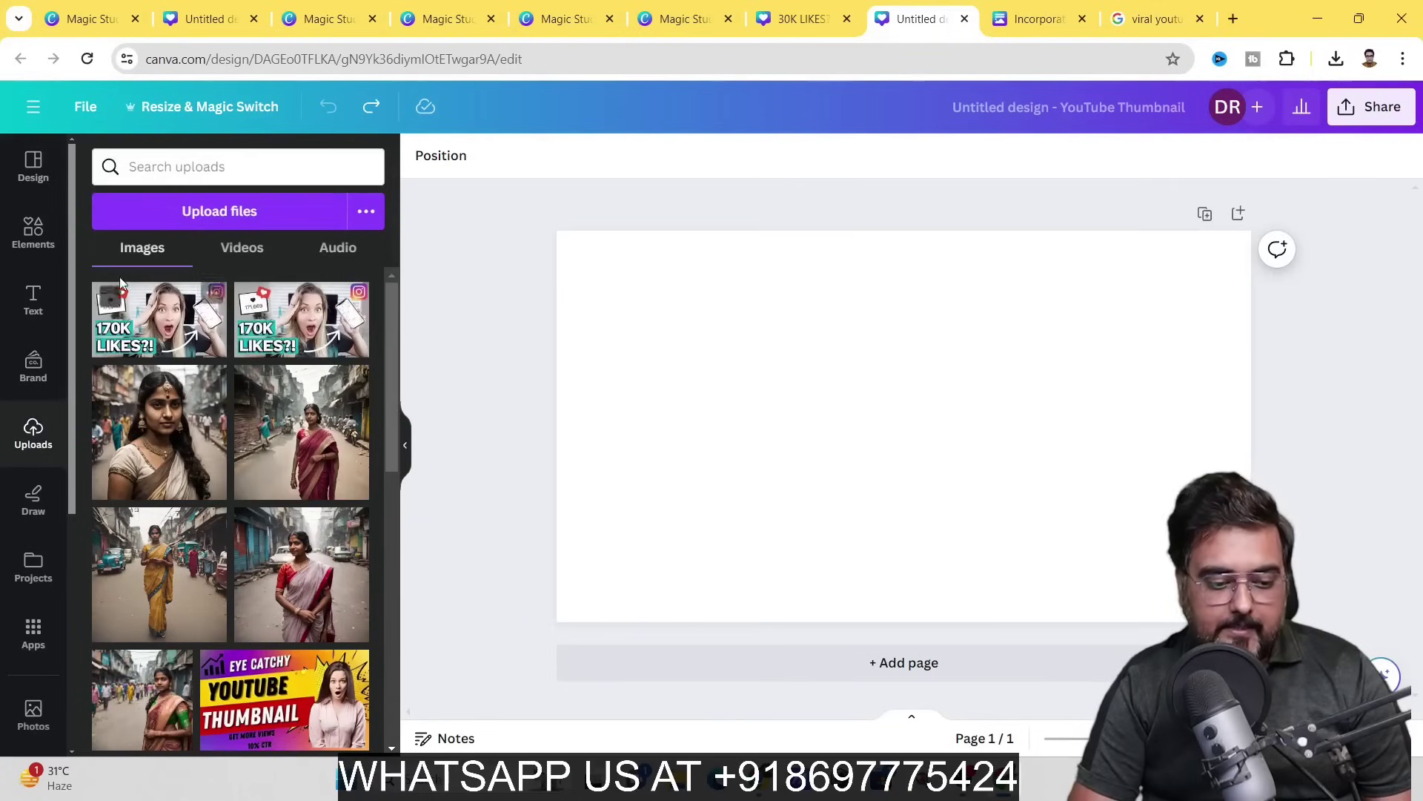
pyautogui.click(185, 211)
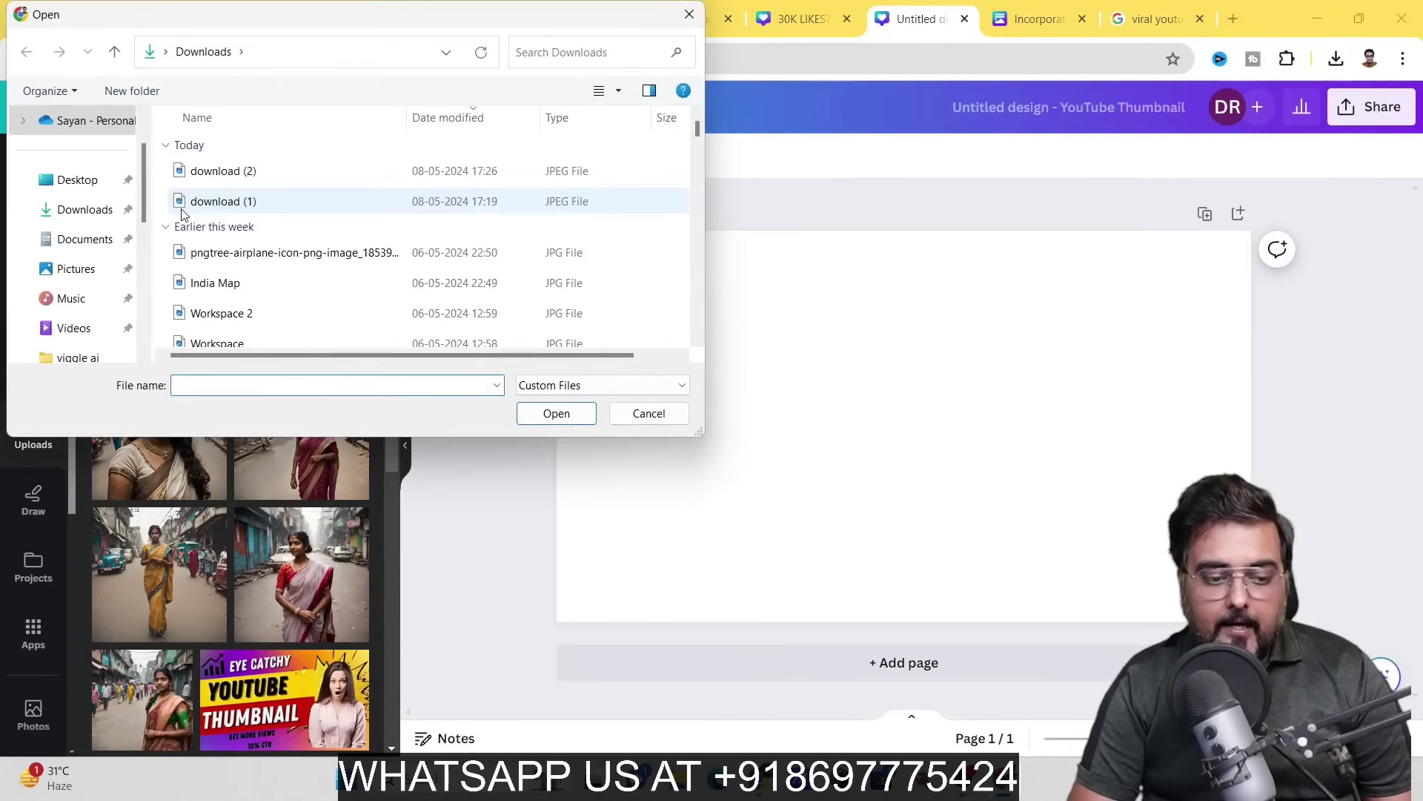
pyautogui.doubleClick(261, 169)
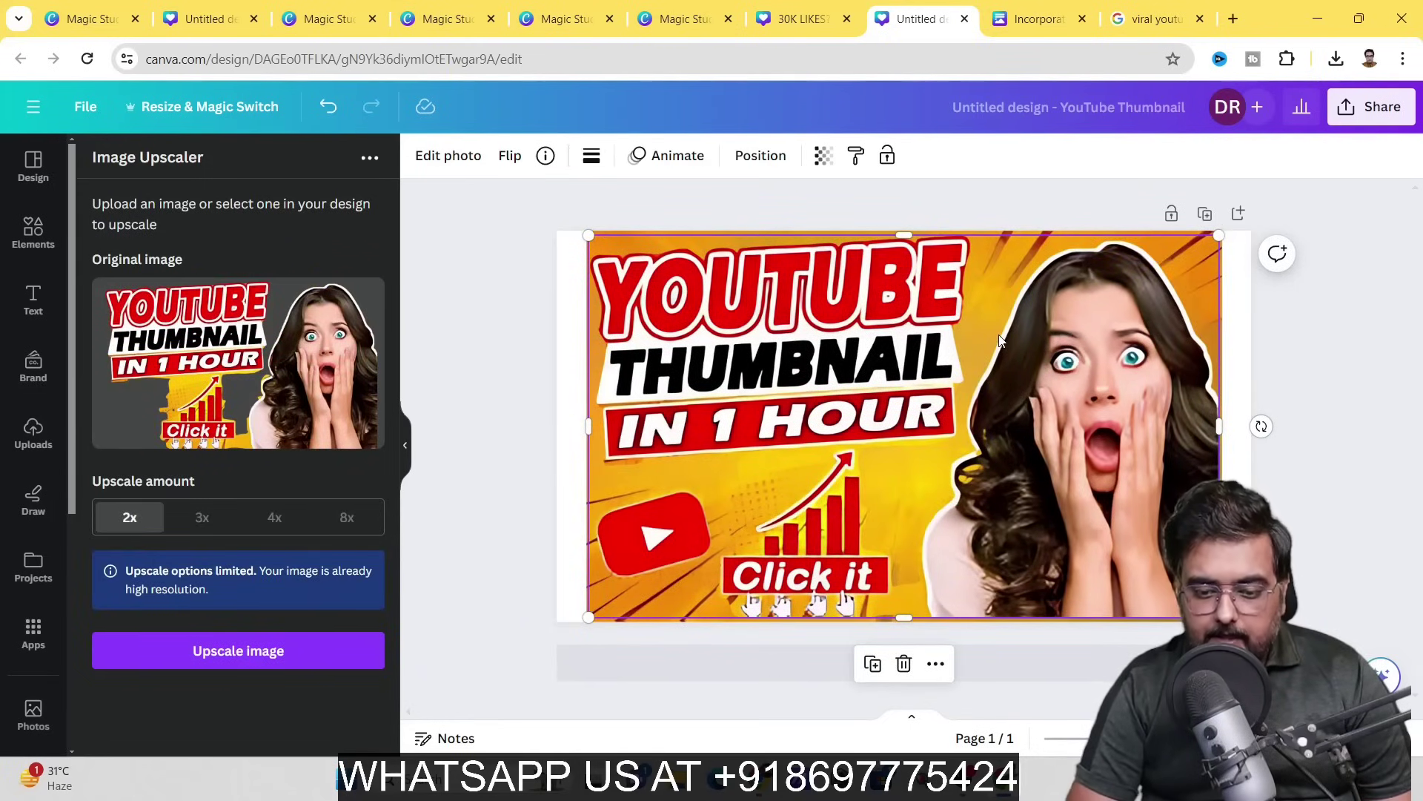
# Remove the woman and her leftover outline from the thumbnail with Magic Eraser, using brush sizes 50 and 13.
pyautogui.click(429, 162)
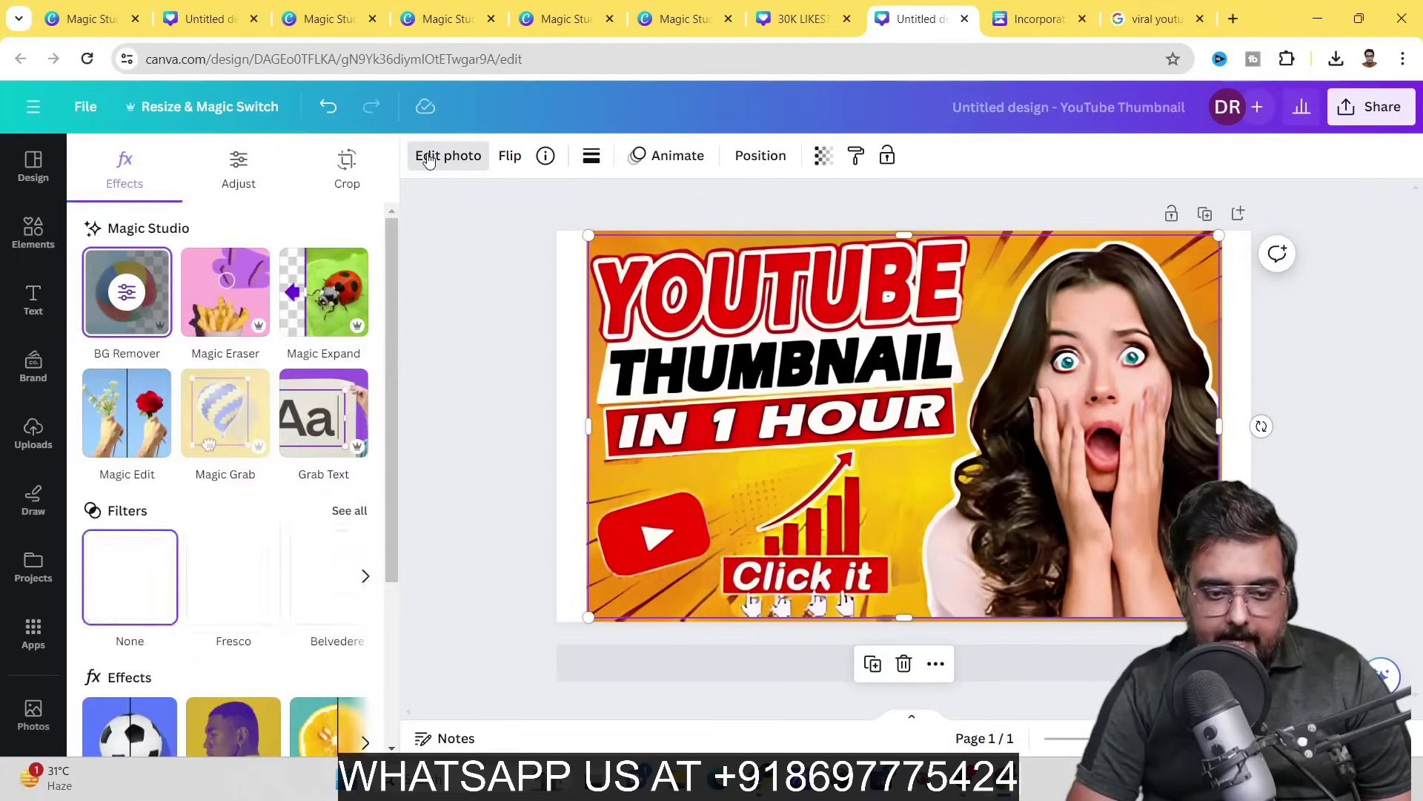
pyautogui.click(214, 312)
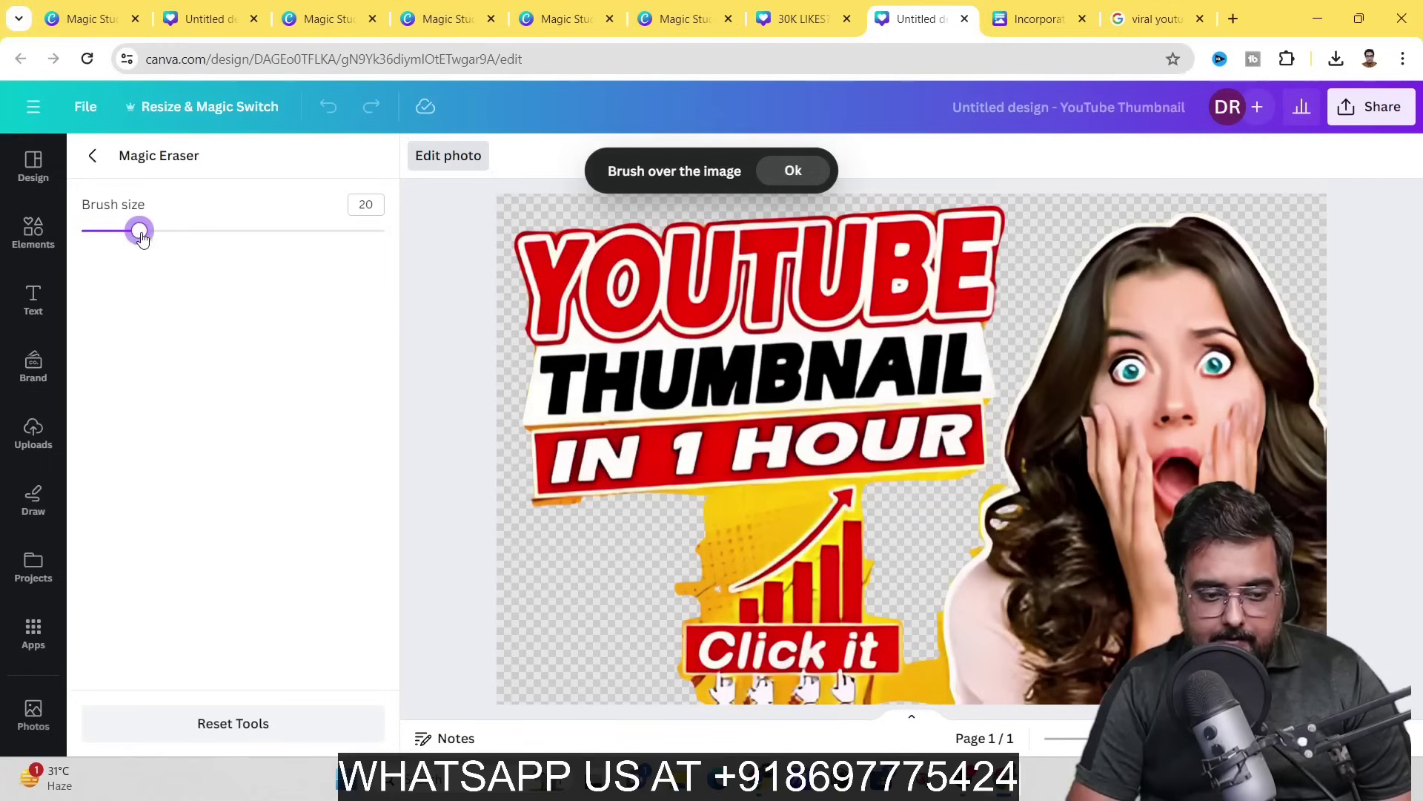
pyautogui.moveTo(141, 234); pyautogui.dragTo(232, 230)
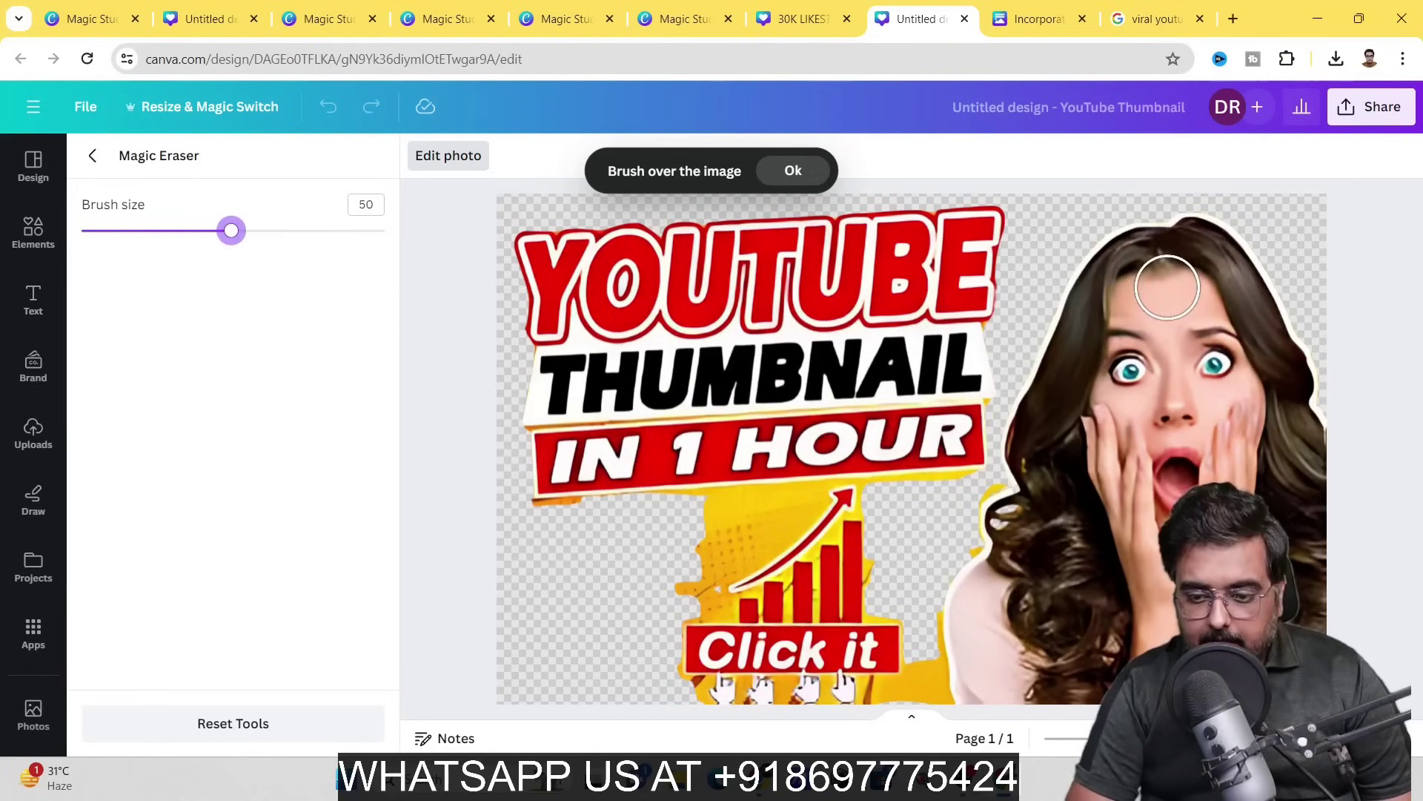
pyautogui.moveTo(1161, 261)
pyautogui.mouseDown()
pyautogui.moveTo(1116, 278)
pyautogui.moveTo(1035, 438)
pyautogui.moveTo(1042, 493)
pyautogui.moveTo(976, 623)
pyautogui.moveTo(991, 677)
pyautogui.moveTo(1070, 668)
pyautogui.moveTo(1040, 638)
pyautogui.moveTo(1052, 585)
pyautogui.moveTo(1013, 531)
pyautogui.moveTo(1176, 280)
pyautogui.moveTo(1268, 330)
pyautogui.moveTo(1293, 430)
pyautogui.moveTo(1151, 662)
pyautogui.moveTo(1181, 343)
pyautogui.moveTo(1223, 404)
pyautogui.moveTo(1186, 409)
pyautogui.mouseUp()
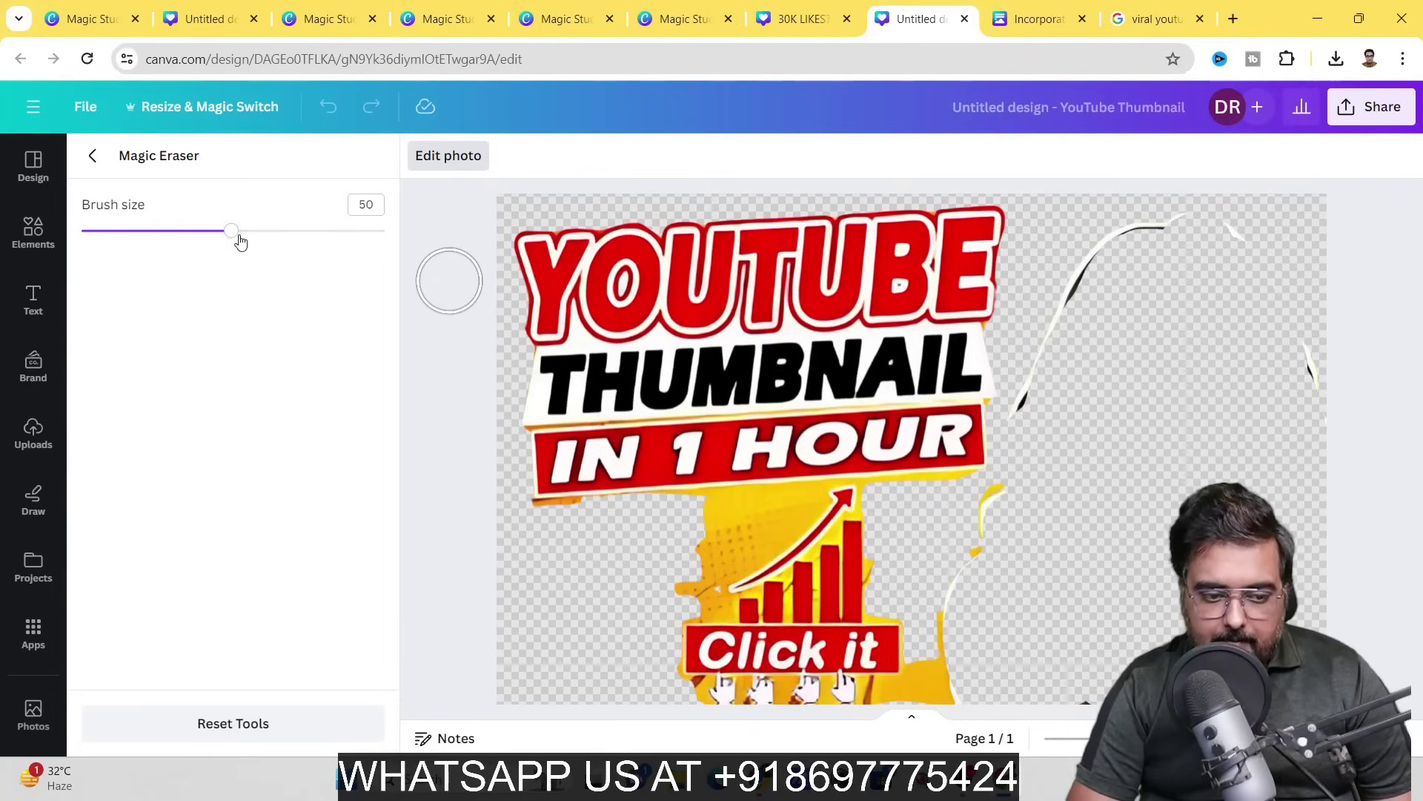
pyautogui.moveTo(240, 243); pyautogui.dragTo(121, 226)
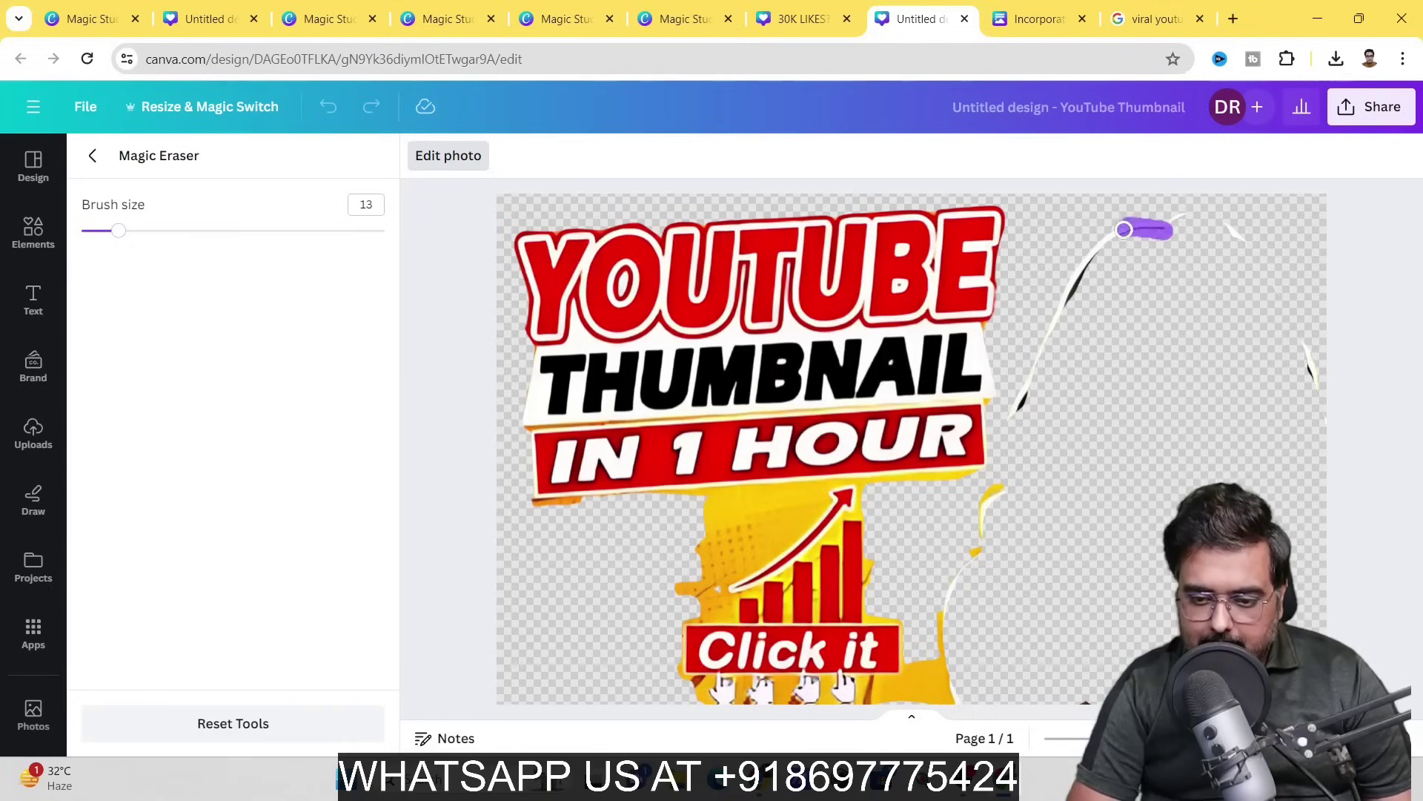
pyautogui.moveTo(1125, 229)
pyautogui.mouseDown()
pyautogui.moveTo(1060, 323)
pyautogui.moveTo(957, 589)
pyautogui.moveTo(1061, 695)
pyautogui.moveTo(1329, 430)
pyautogui.moveTo(1220, 222)
pyautogui.moveTo(1108, 260)
pyautogui.moveTo(1071, 296)
pyautogui.mouseUp()
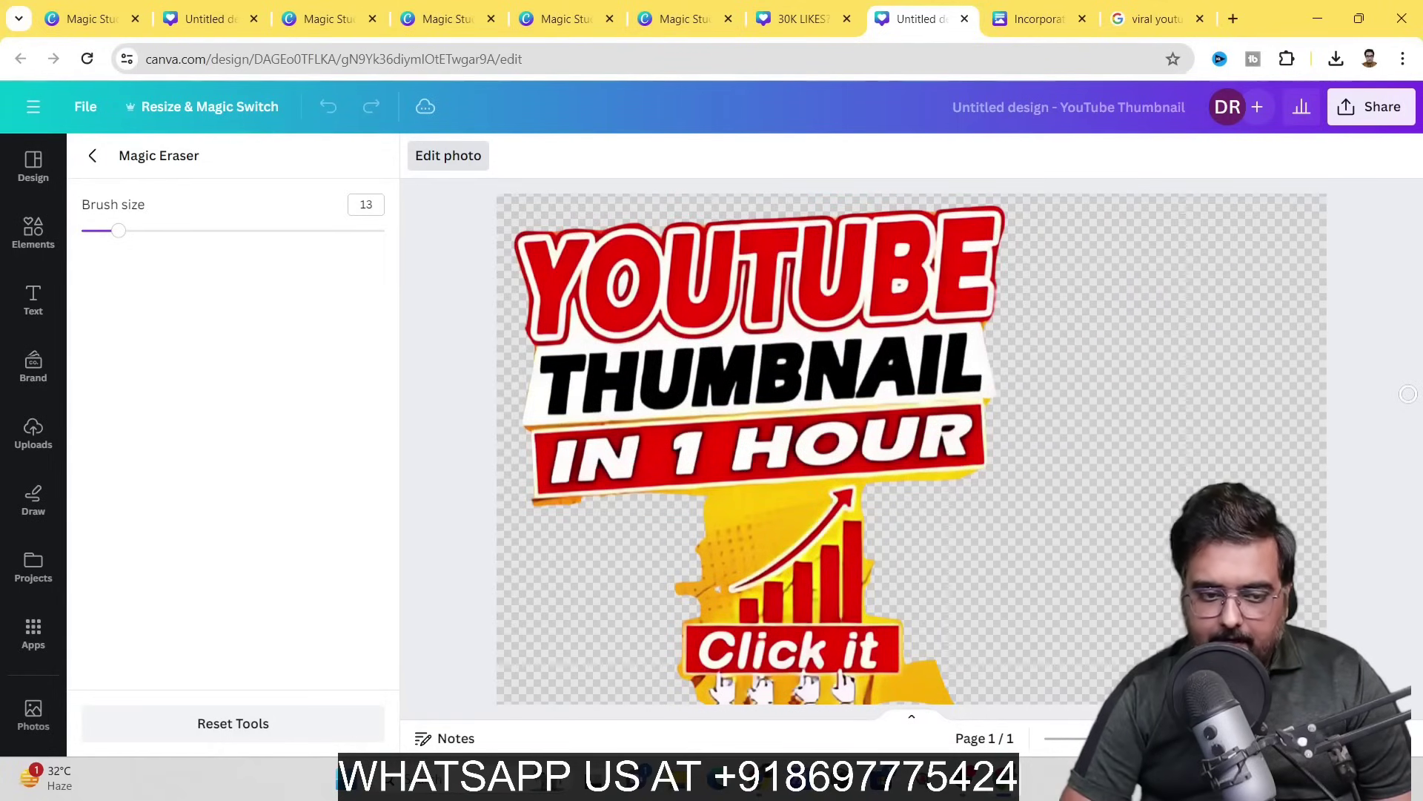
pyautogui.click(93, 156)
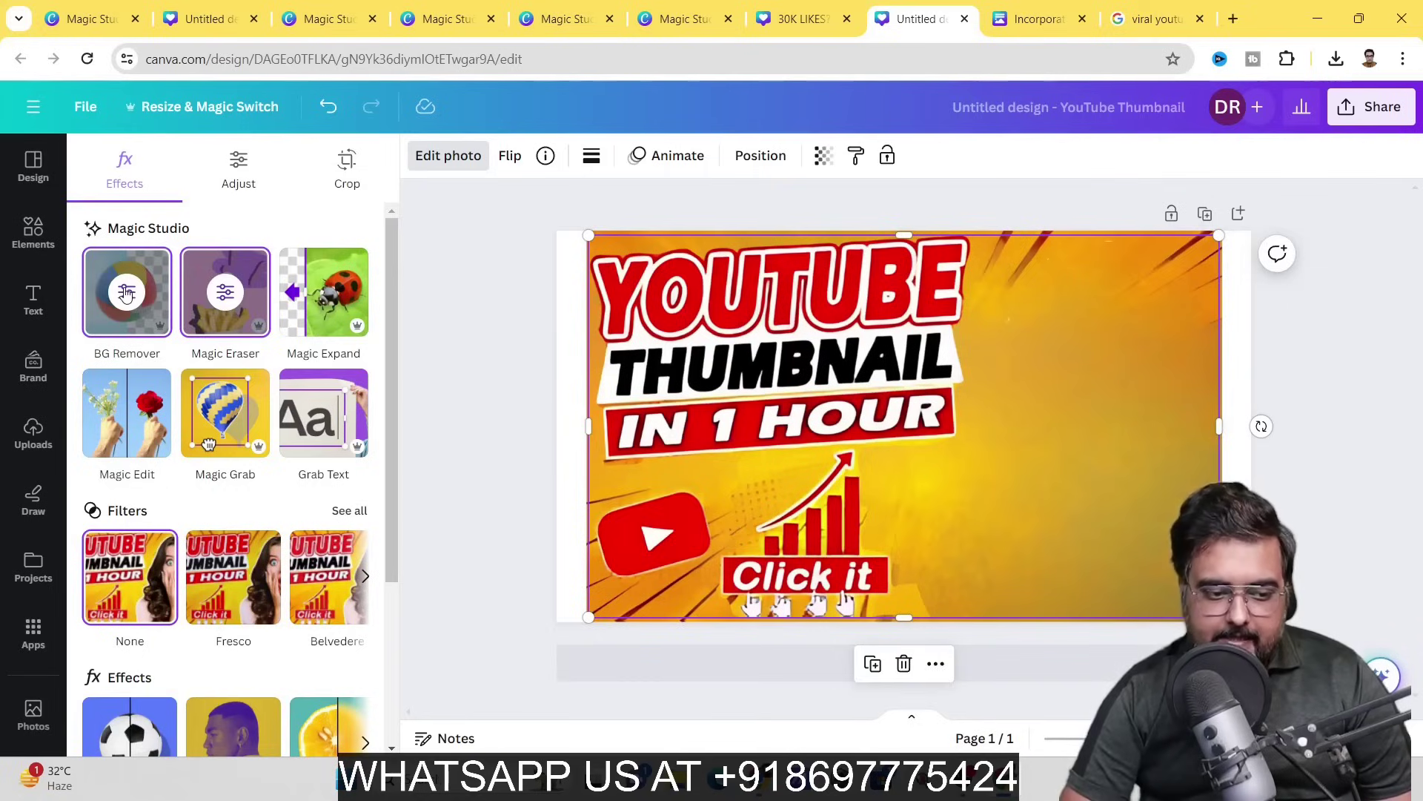
# Search the uploads by the person's name and place the white-shirt portrait over the empty area beside the headline.
pyautogui.click(31, 441)
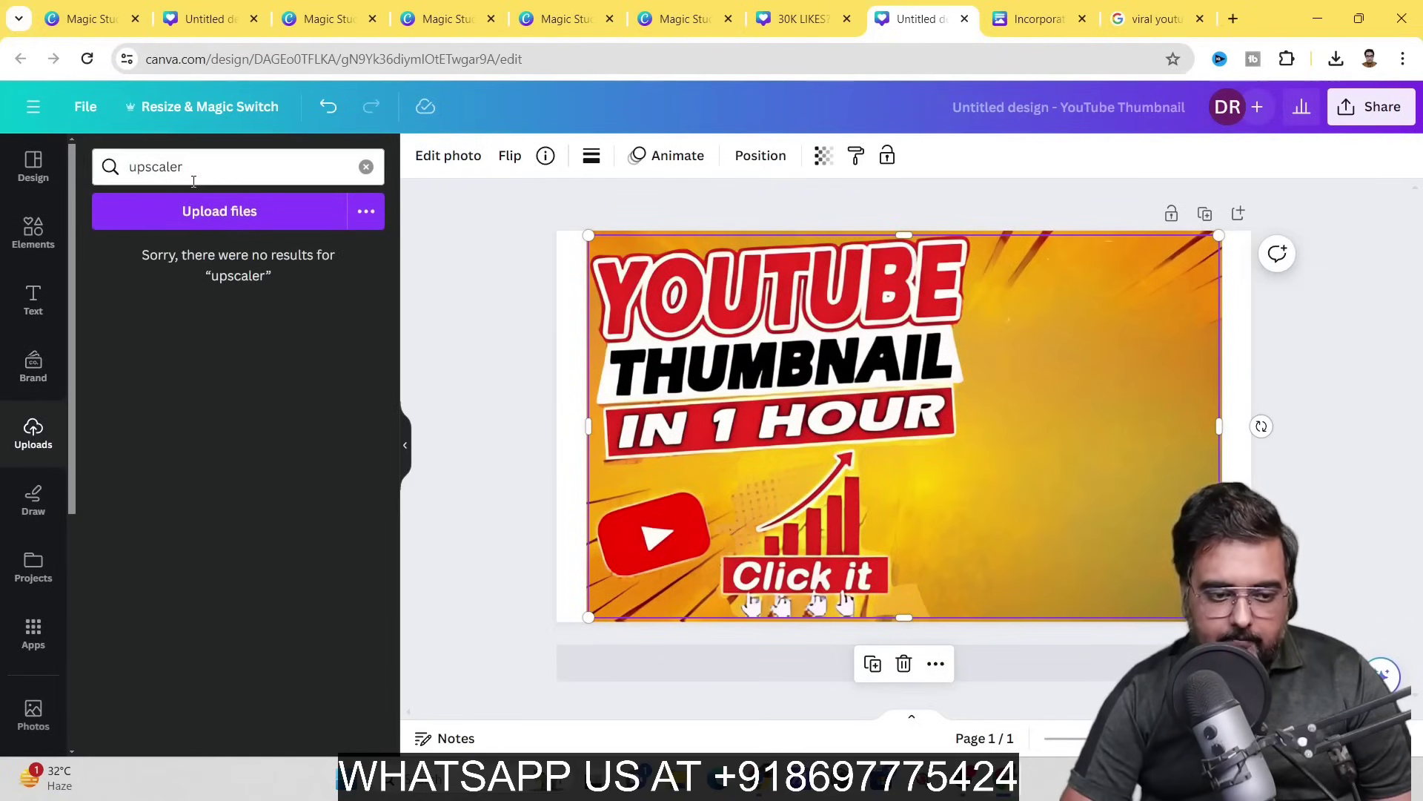
pyautogui.moveTo(184, 167); pyautogui.dragTo(159, 167)
pyautogui.write('sayan')
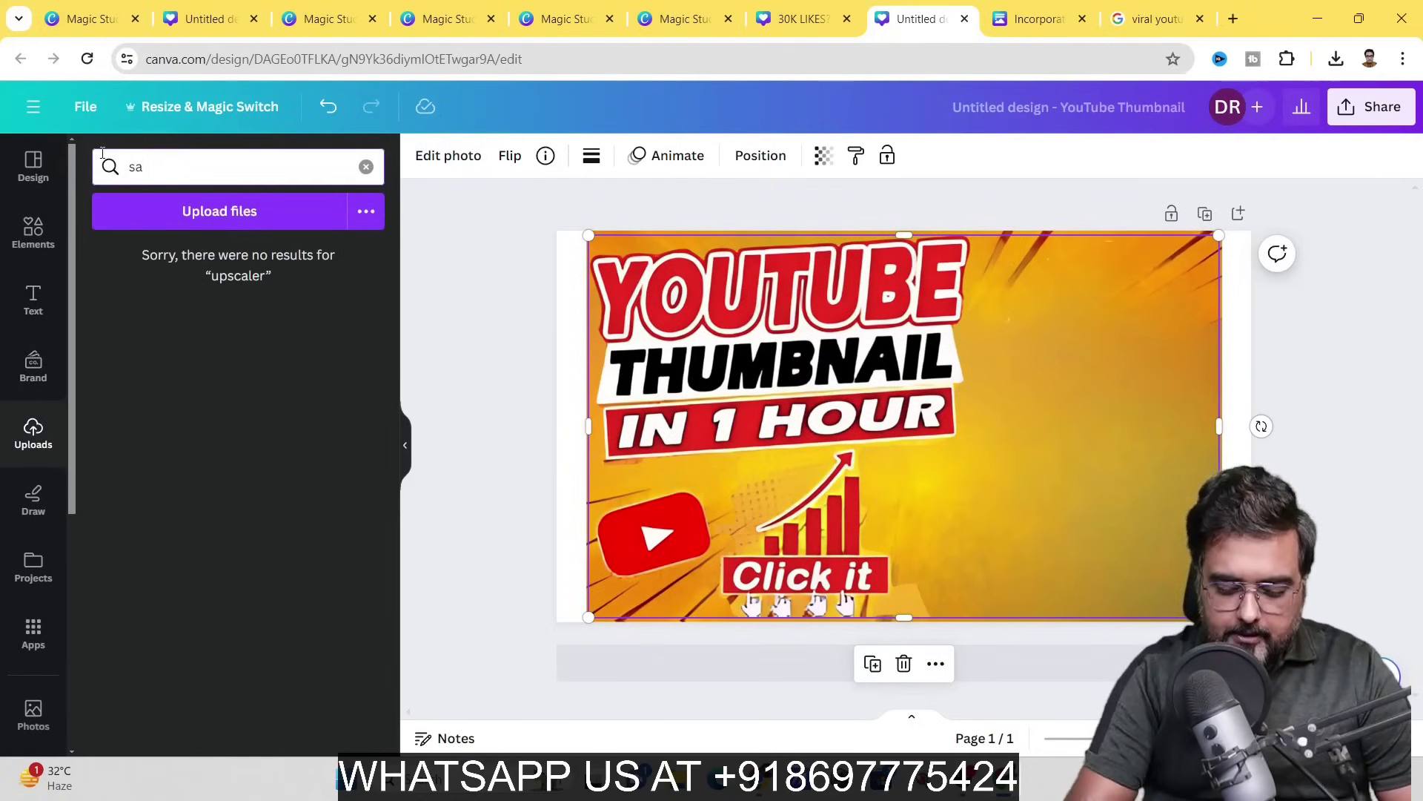
pyautogui.click(228, 319)
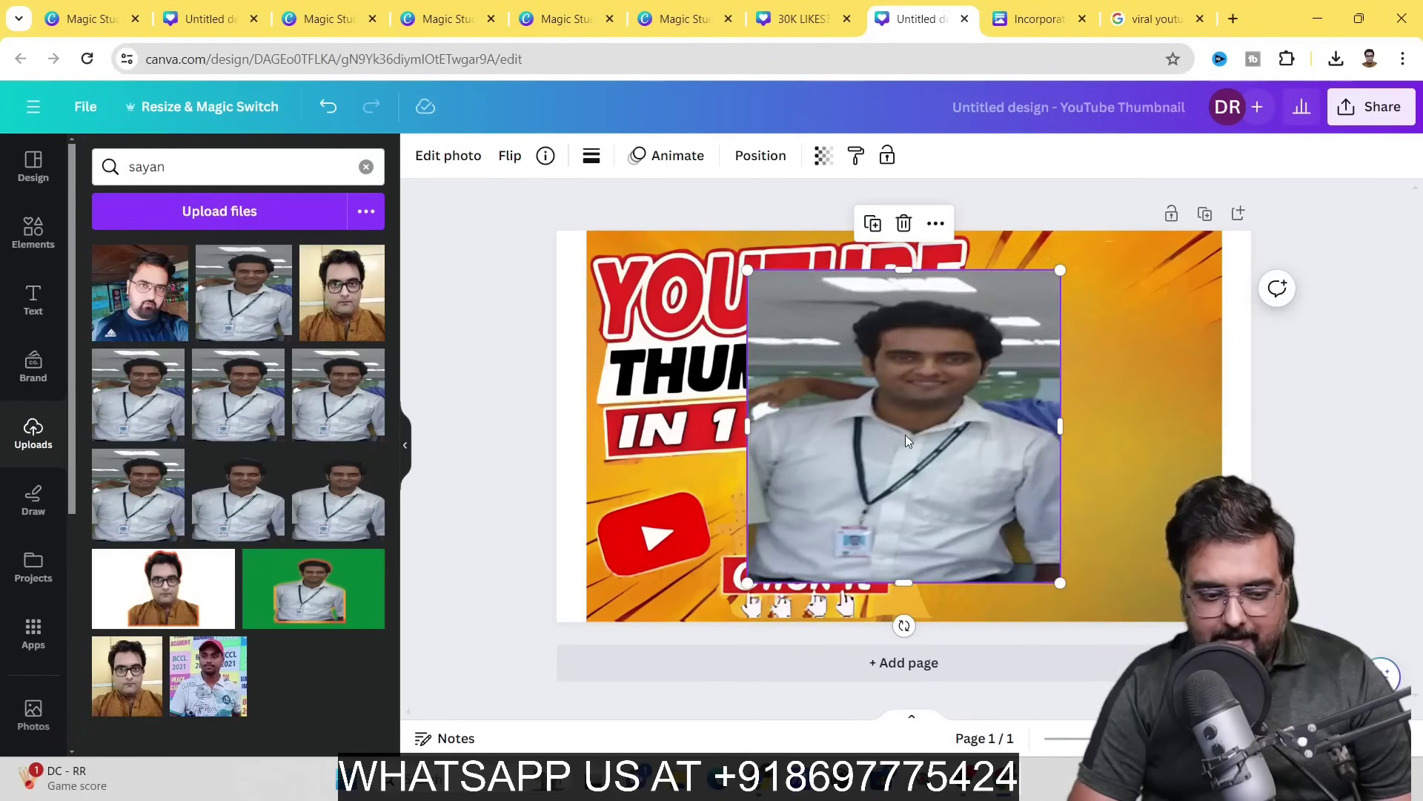
pyautogui.moveTo(905, 434); pyautogui.dragTo(1085, 477)
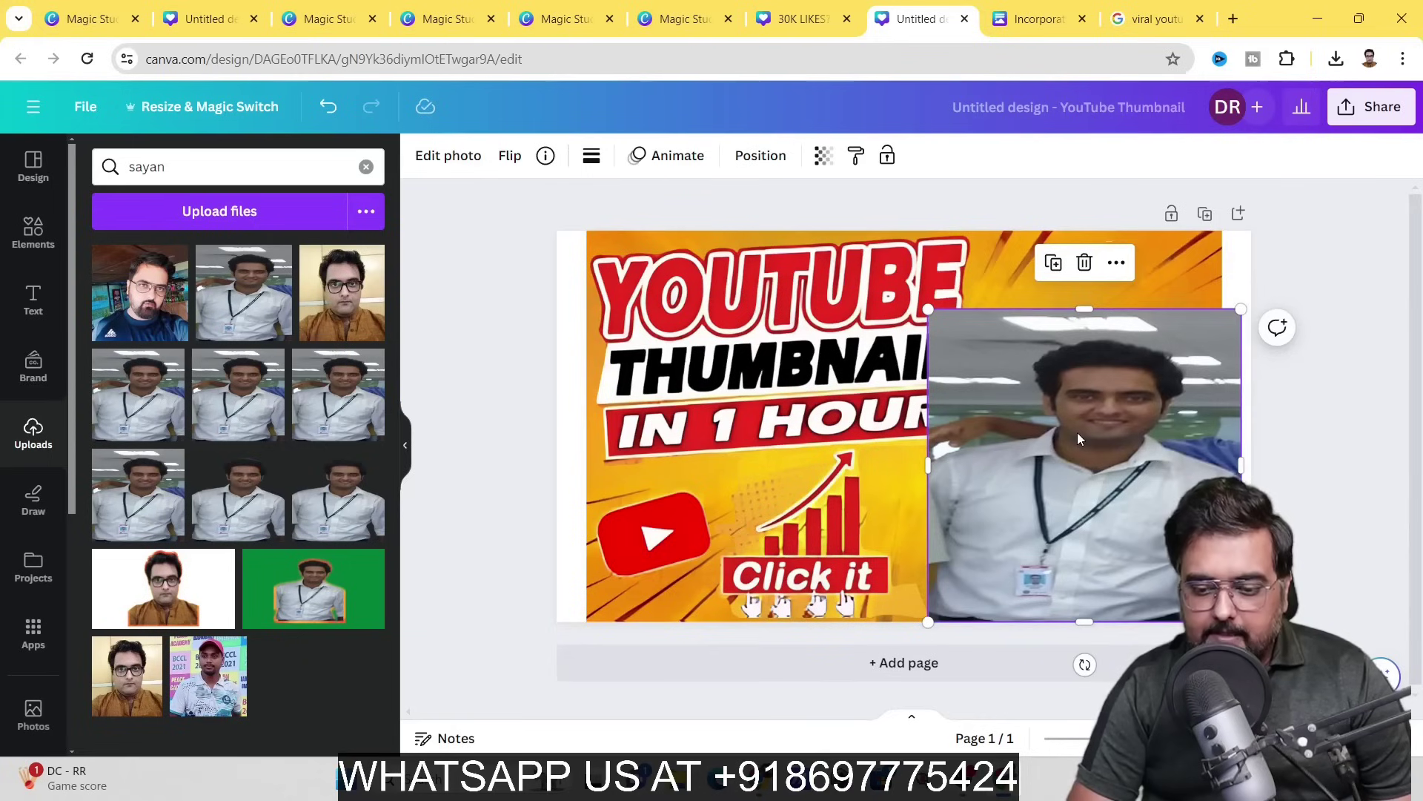
# Remove the portrait's background and align the cutout with the right edge of the thumbnail image.
pyautogui.click(432, 159)
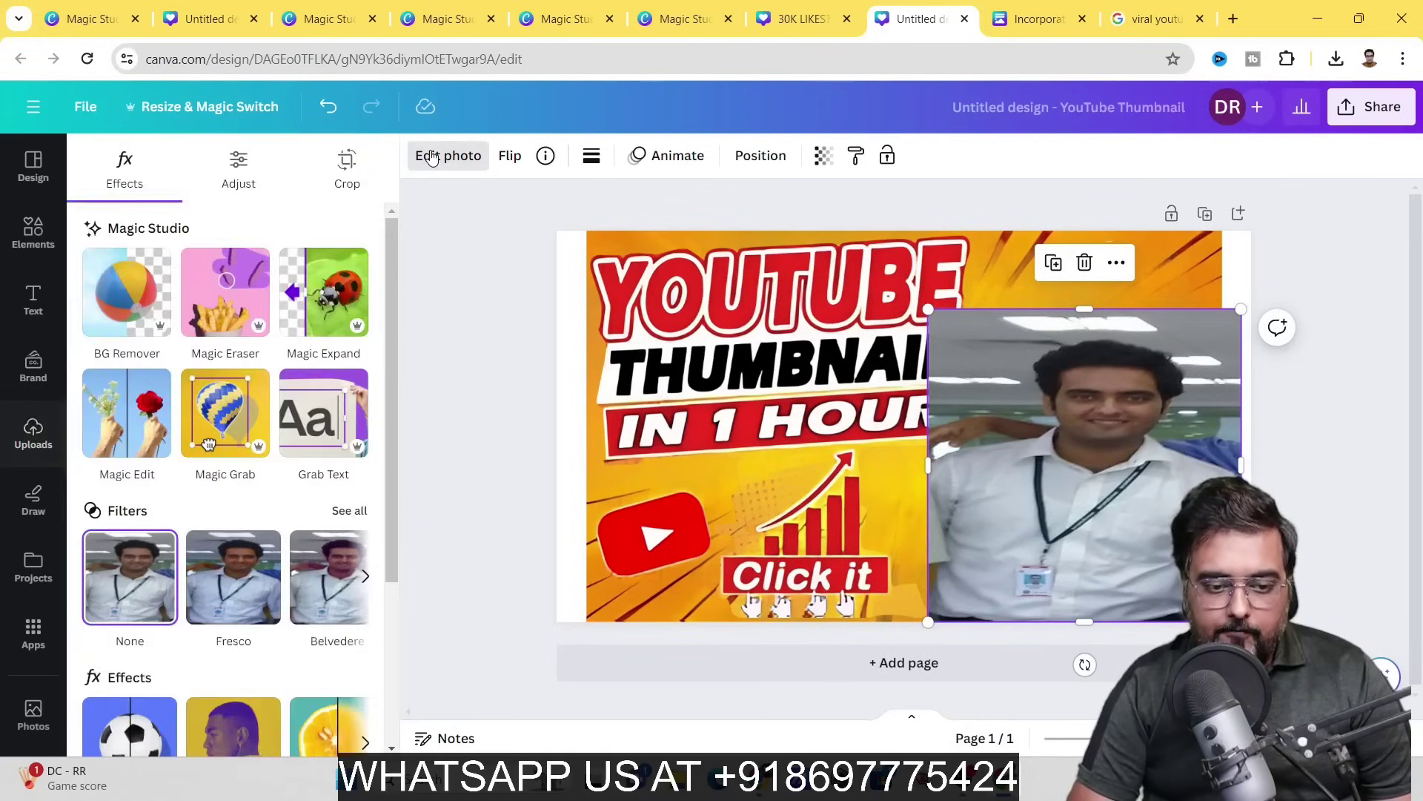
pyautogui.click(134, 305)
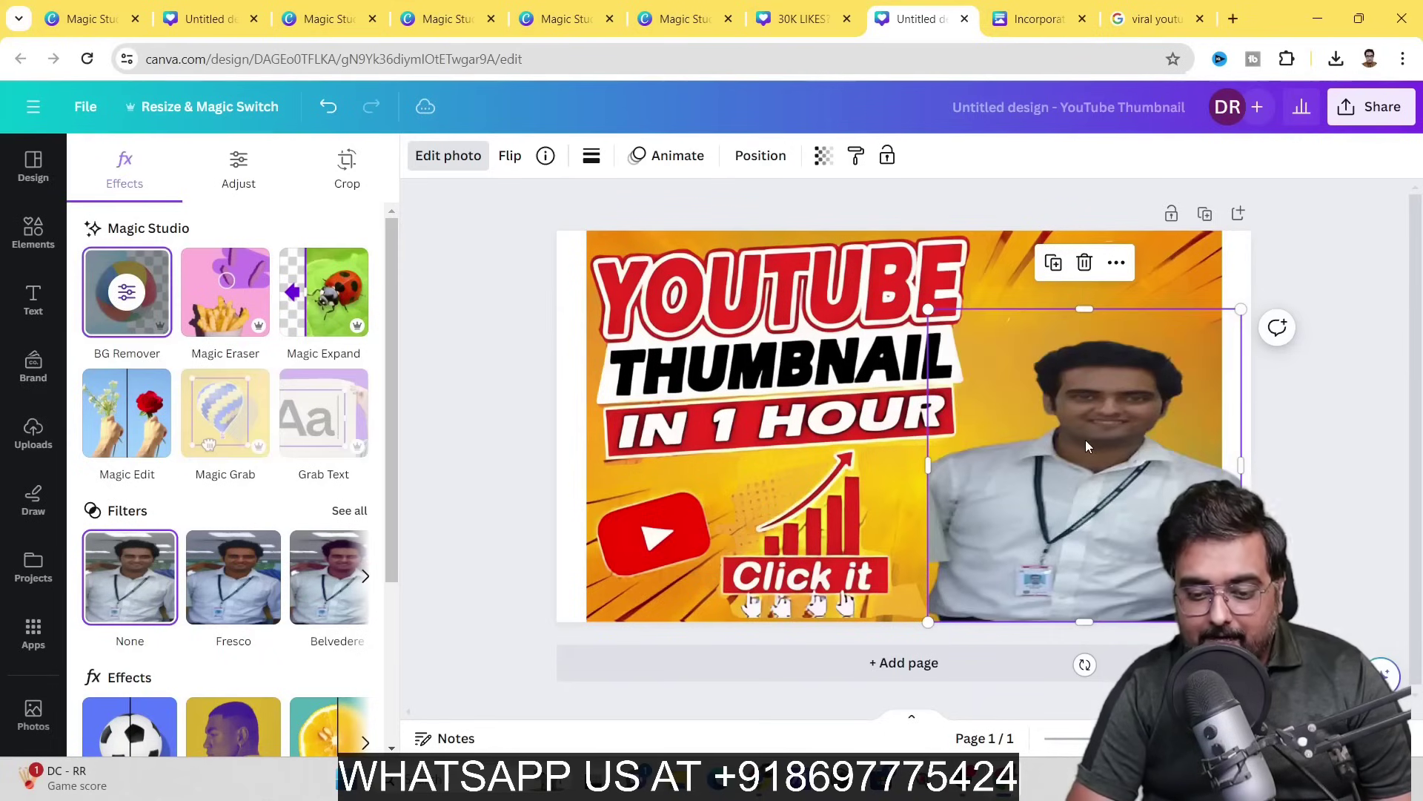
pyautogui.moveTo(1085, 438)
pyautogui.mouseDown()
pyautogui.moveTo(1106, 442)
pyautogui.moveTo(1070, 444)
pyautogui.mouseUp()
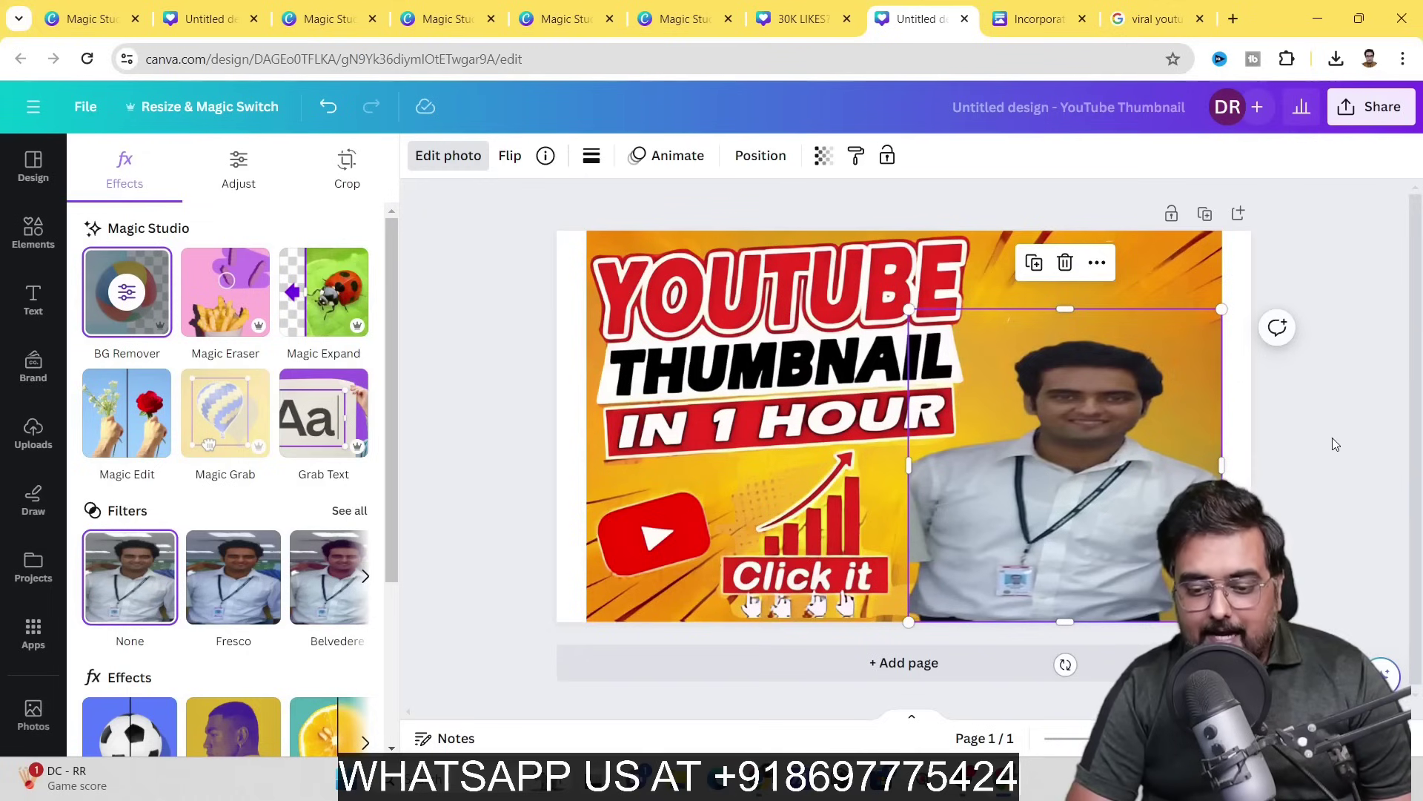
pyautogui.press('Escape')
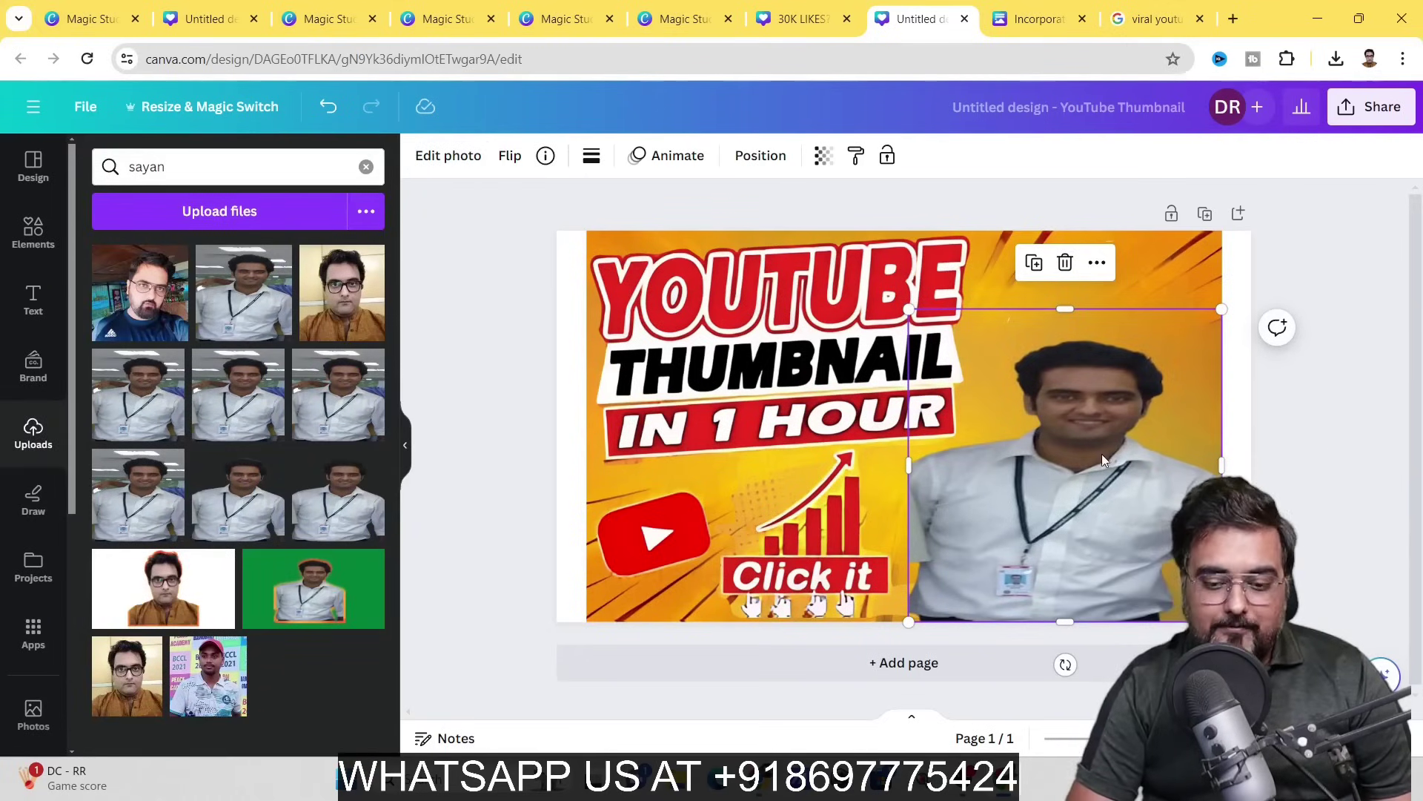
# Expand the yellow background image to the whole page with Magic Expand to fill the white side margins.
pyautogui.click(997, 275)
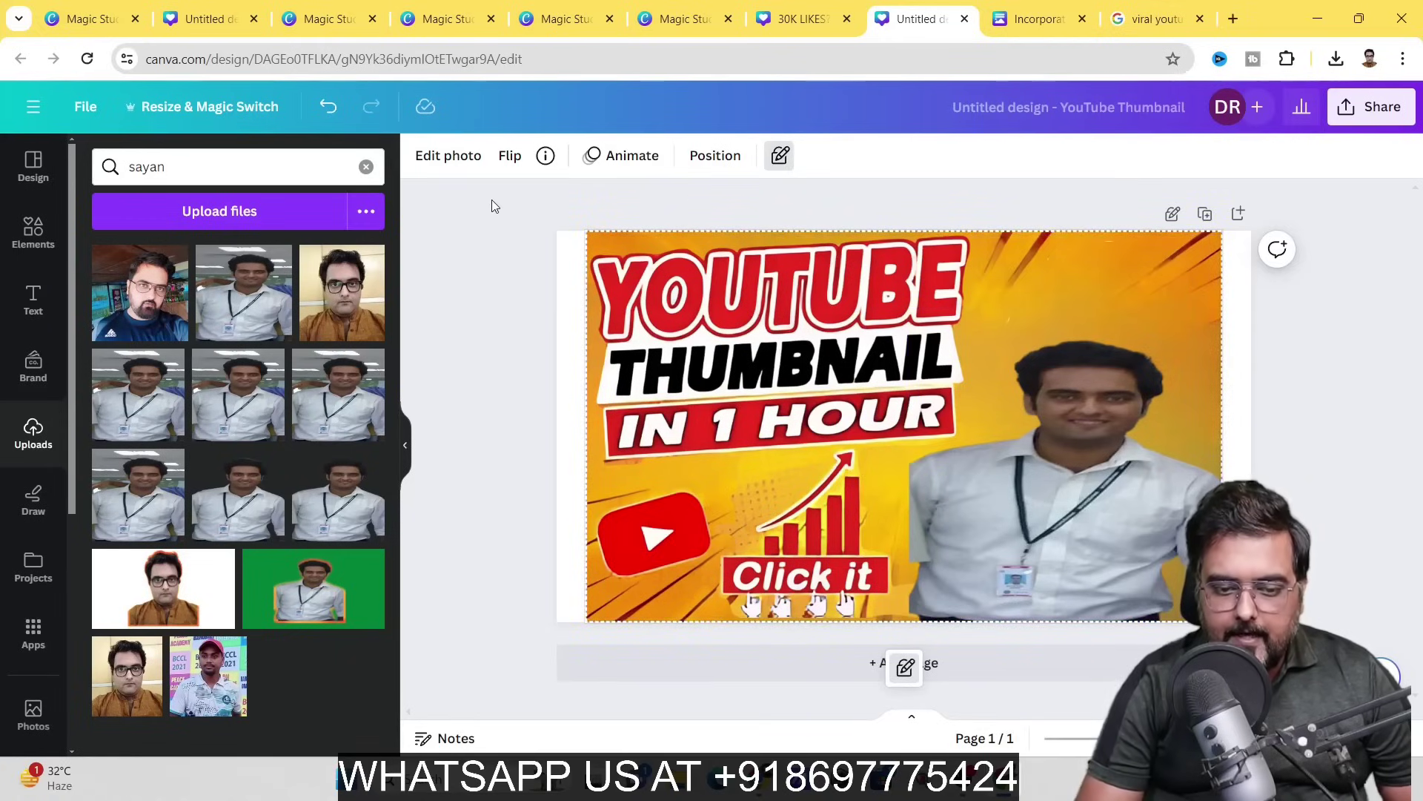
pyautogui.click(464, 157)
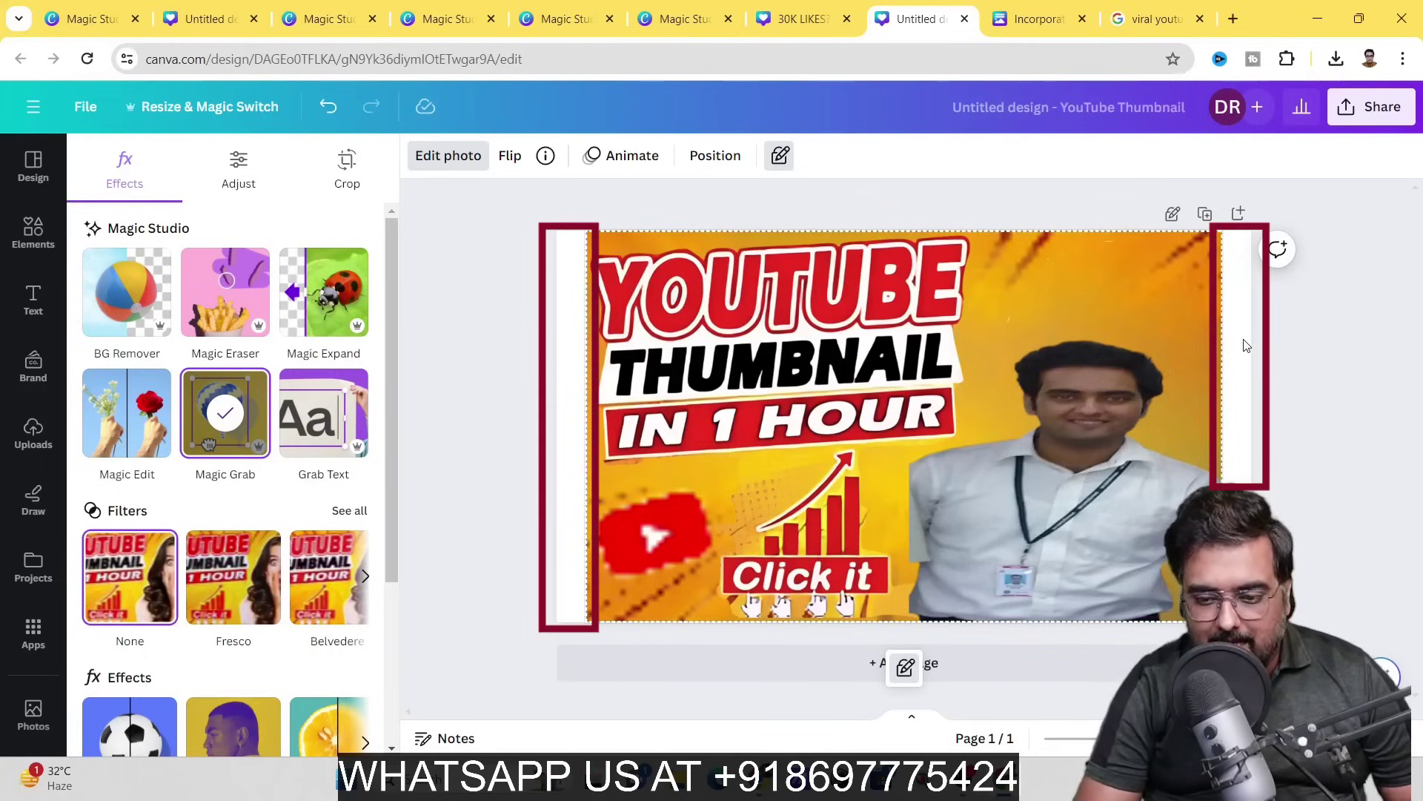
pyautogui.click(311, 315)
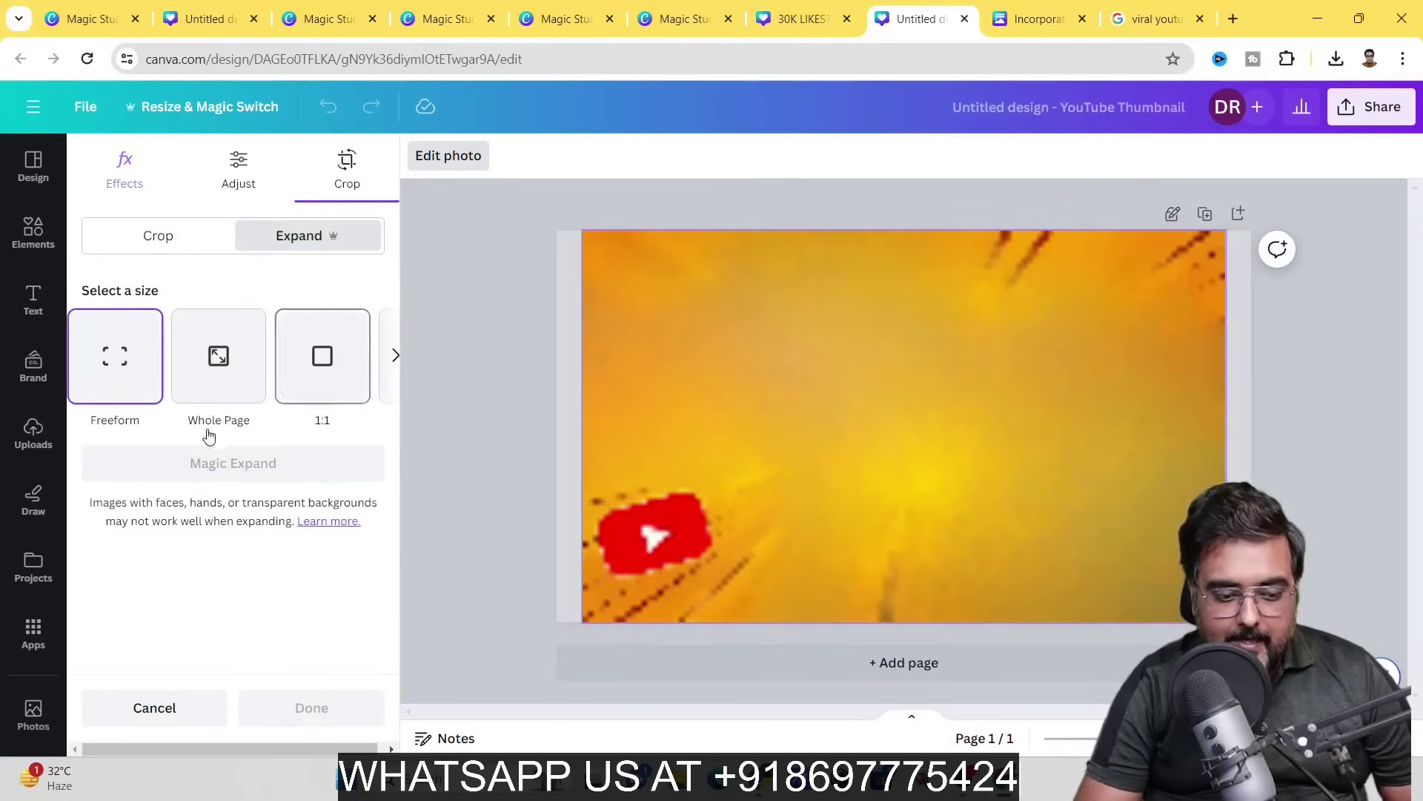
pyautogui.click(219, 380)
pyautogui.click(203, 465)
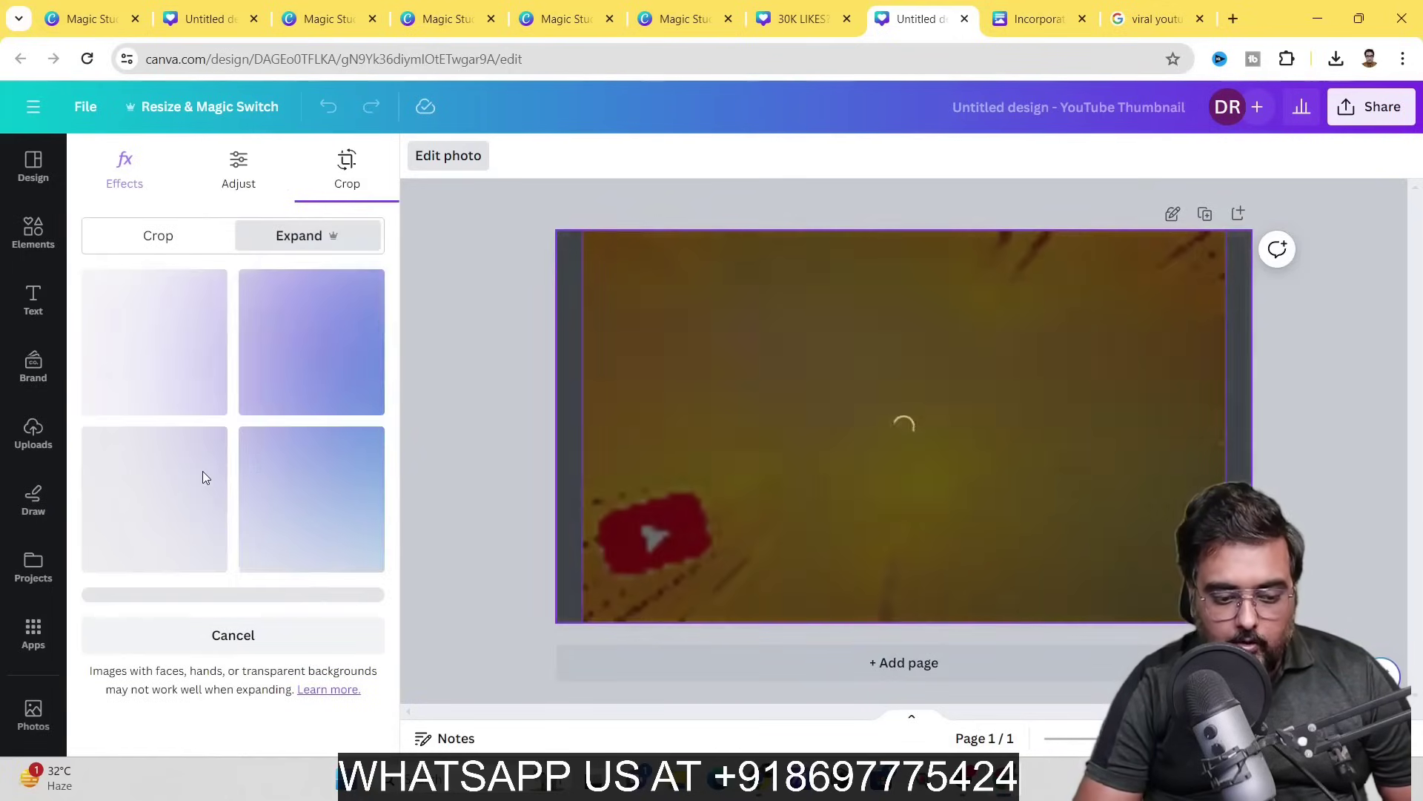